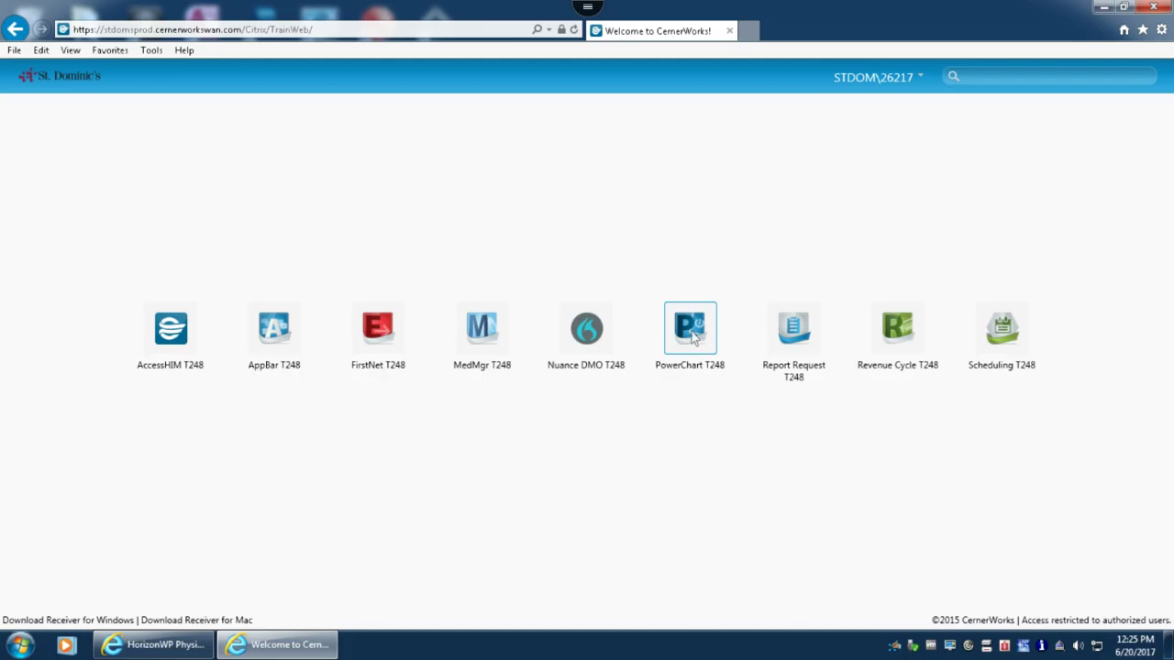
Launch PowerChart T248 from the CernerWorks portal
click(692, 337)
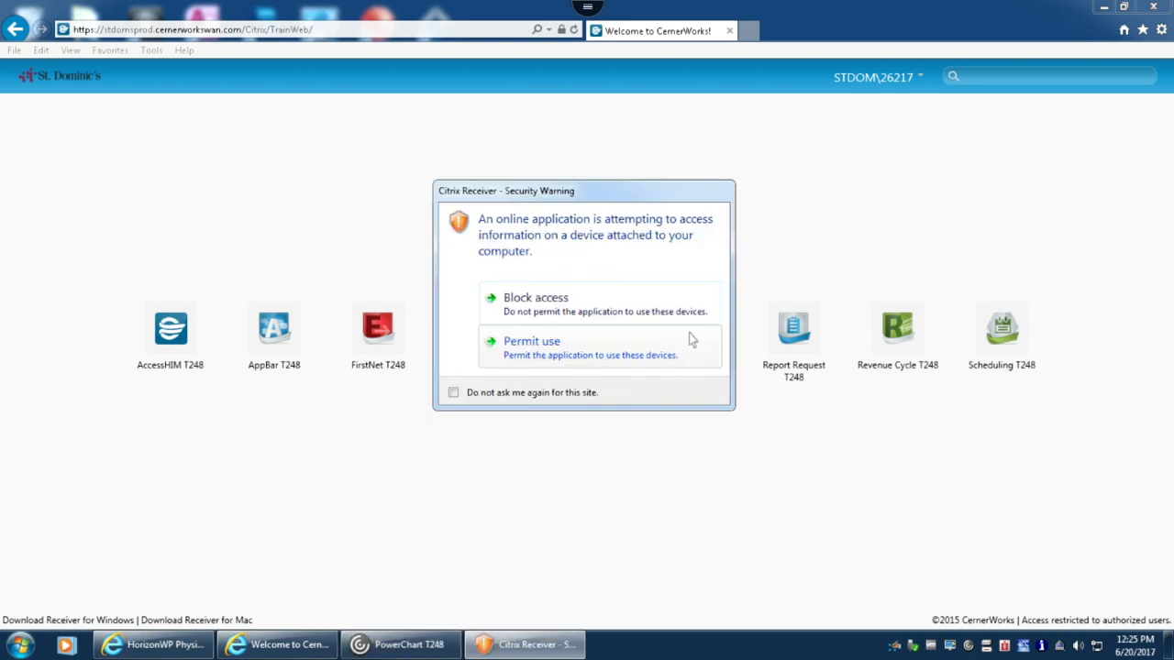
Launch Nuance DMO T248 to reach the Dragon login with PowerMic Mobile, English (United States) and General Medicine
click(563, 353)
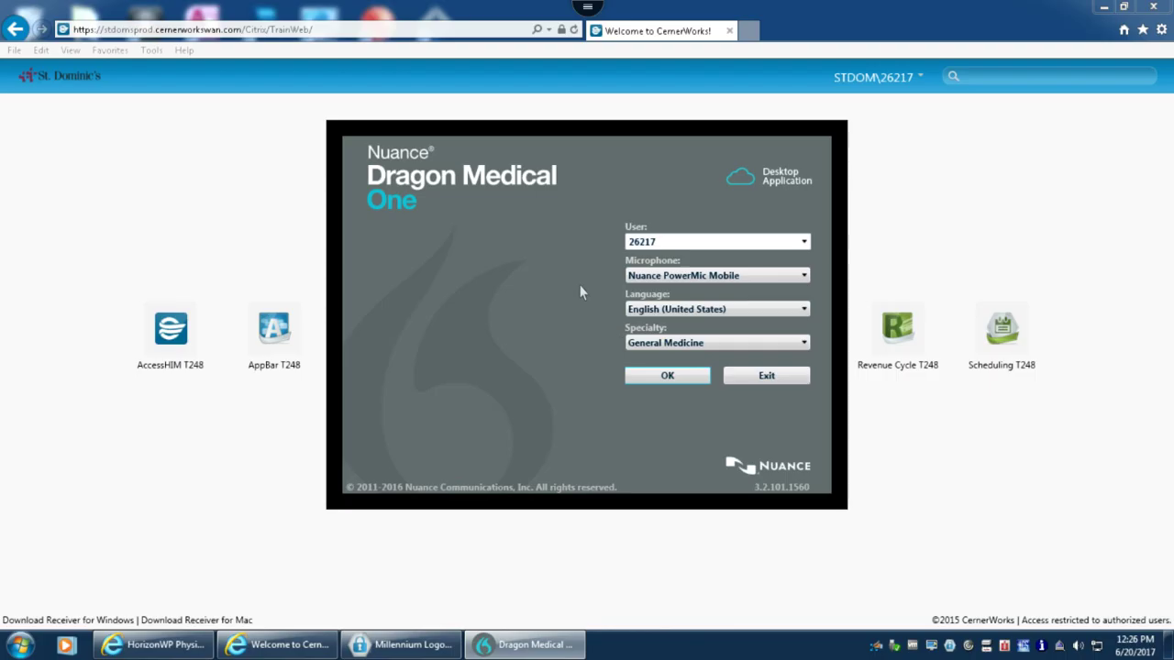
Sign in to Dragon Medical One and move its dictation bar to the top-right corner
click(669, 376)
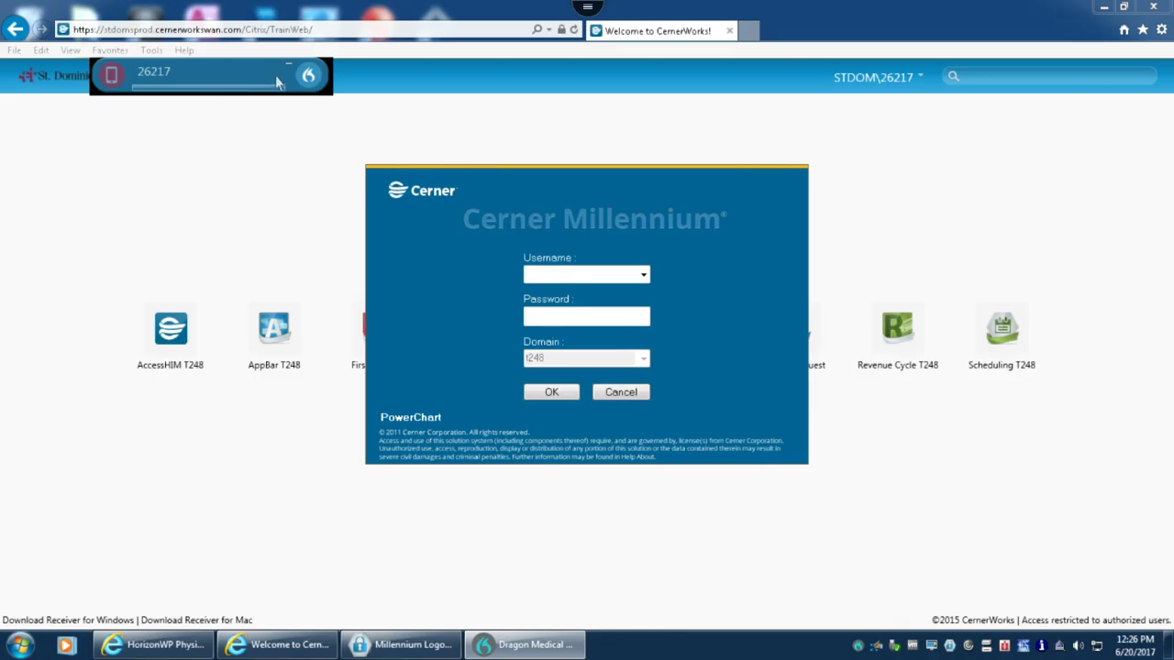
drag(261, 77, 997, 53)
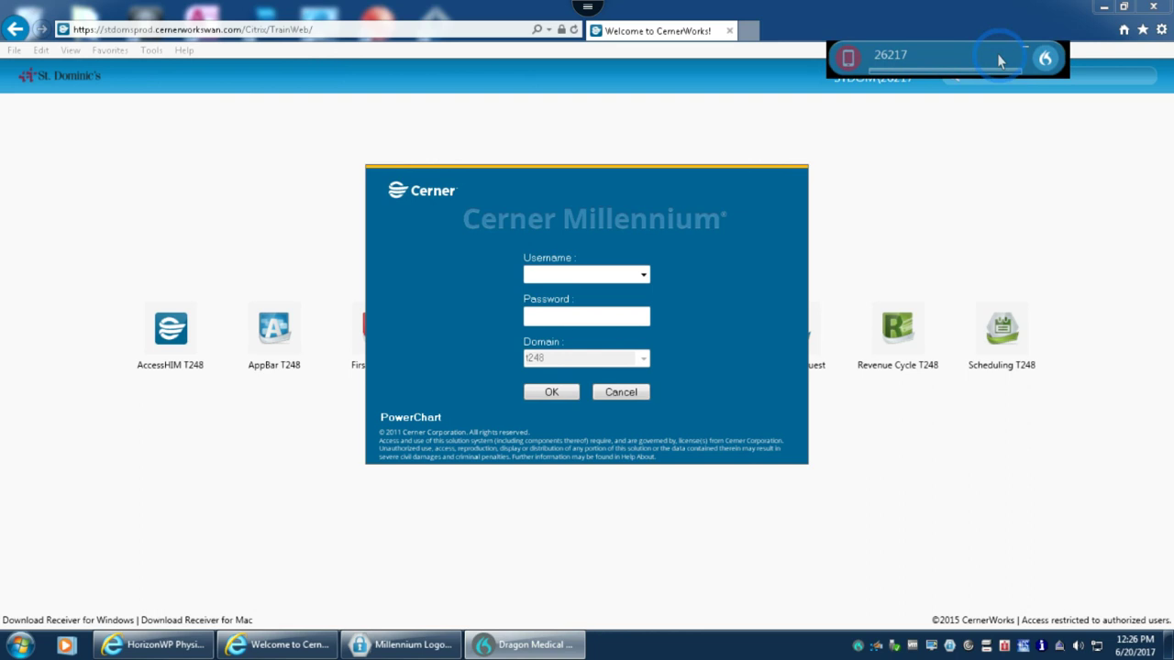
Log in to PowerChart with the physician's username and password
click(566, 278)
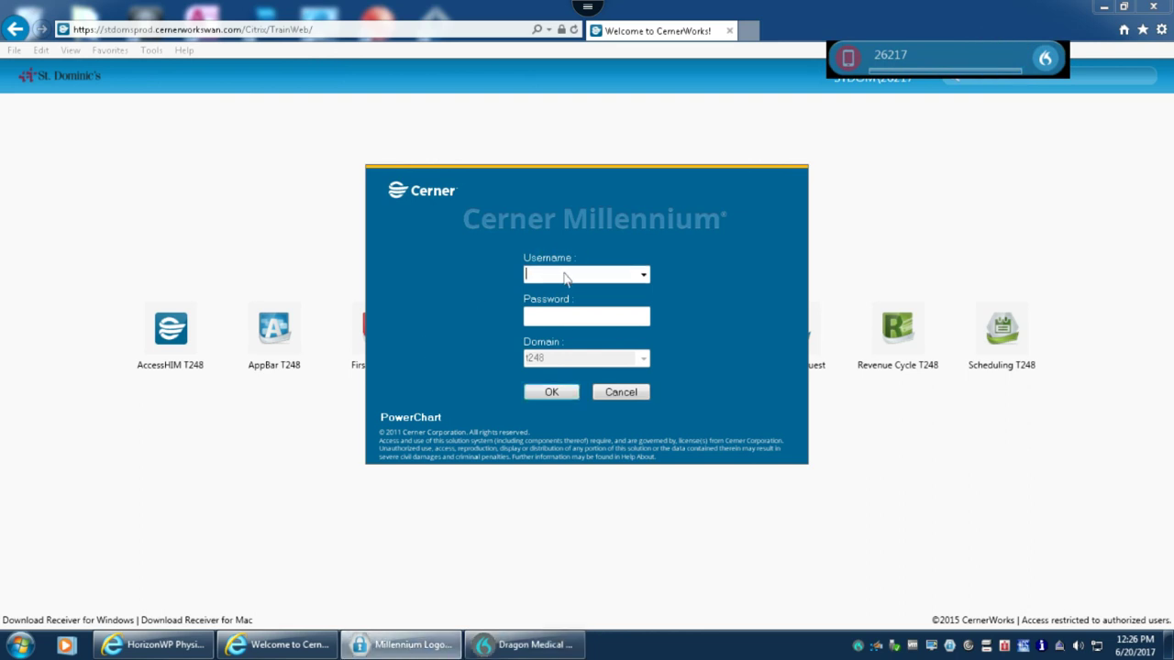
text(physhosp)
key(Tab)
text(*******)
key(Return)
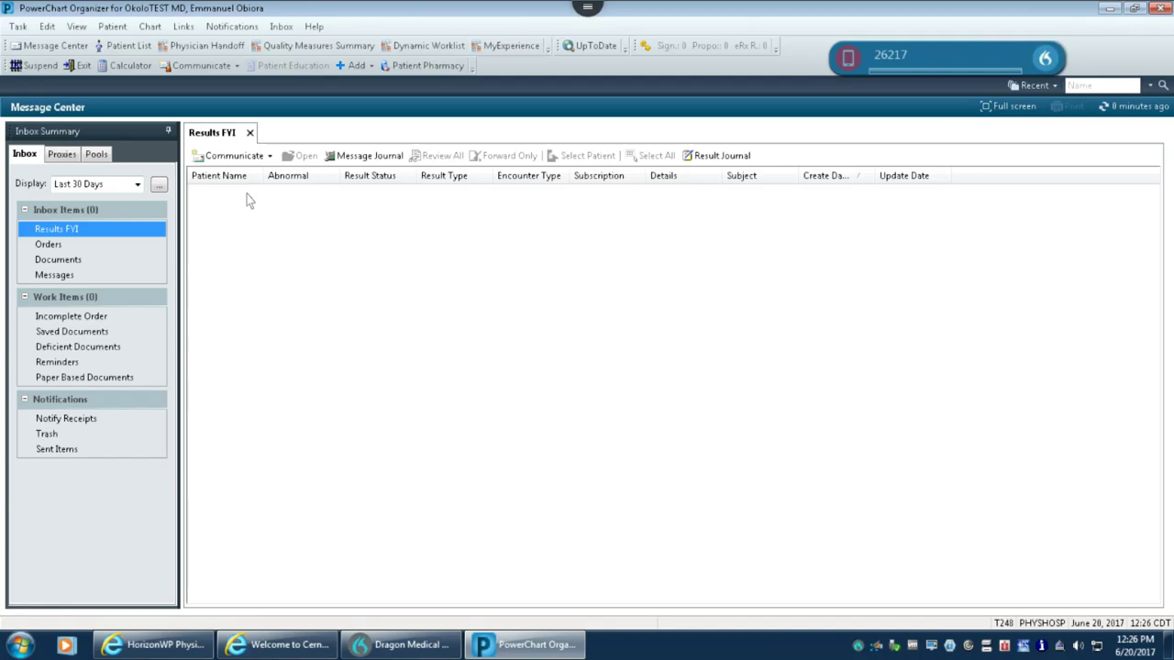
From the Patient List, enter the test patient's last and first name in the name search
click(139, 46)
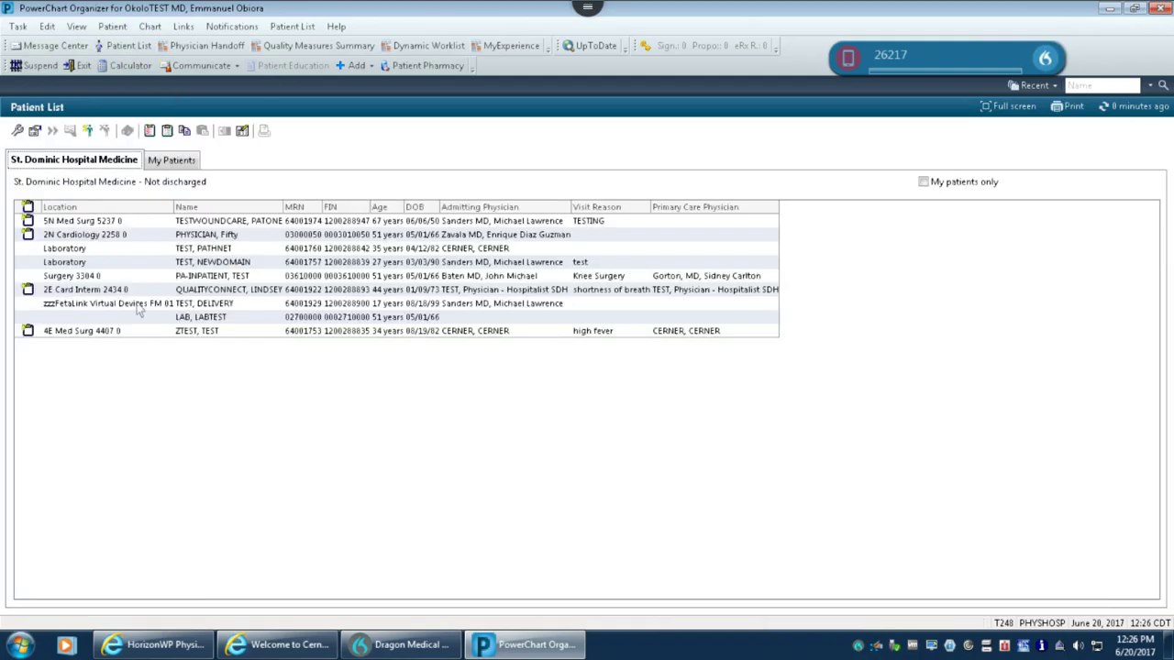
click(1087, 86)
click(1055, 85)
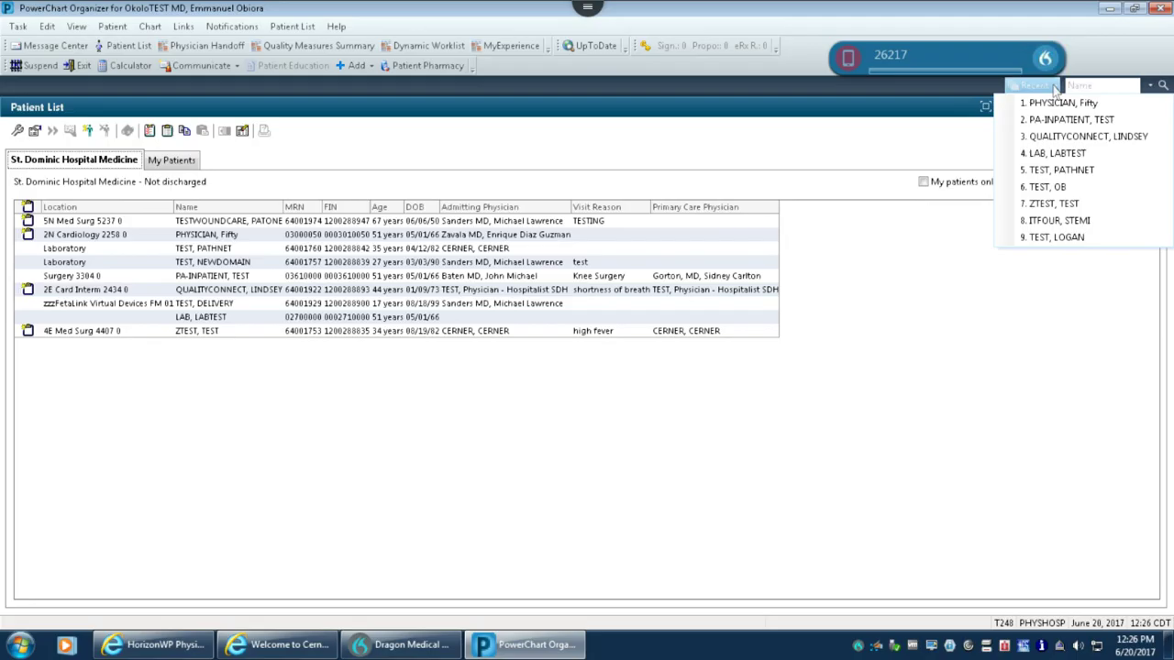
click(1096, 90)
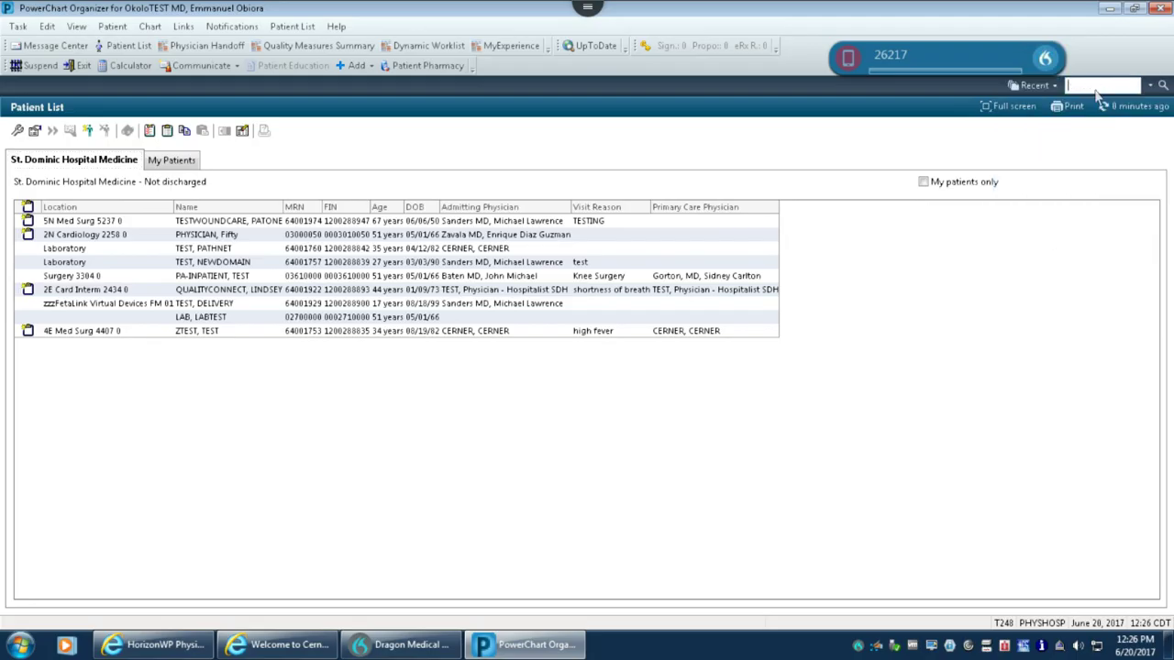
text(phy)
text(sician,)
text(eigh)
text(tythree)
Run the search and open the patient's Inpatient encounter with a Covering Physician relationship
key(Return)
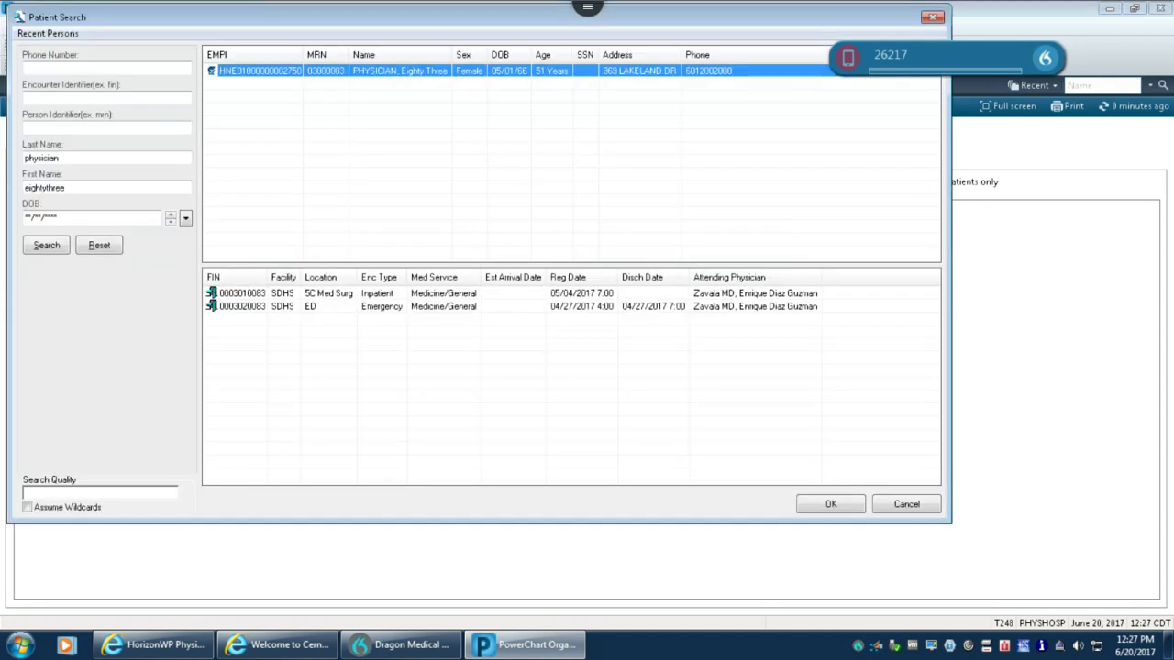
click(251, 295)
double_click(249, 296)
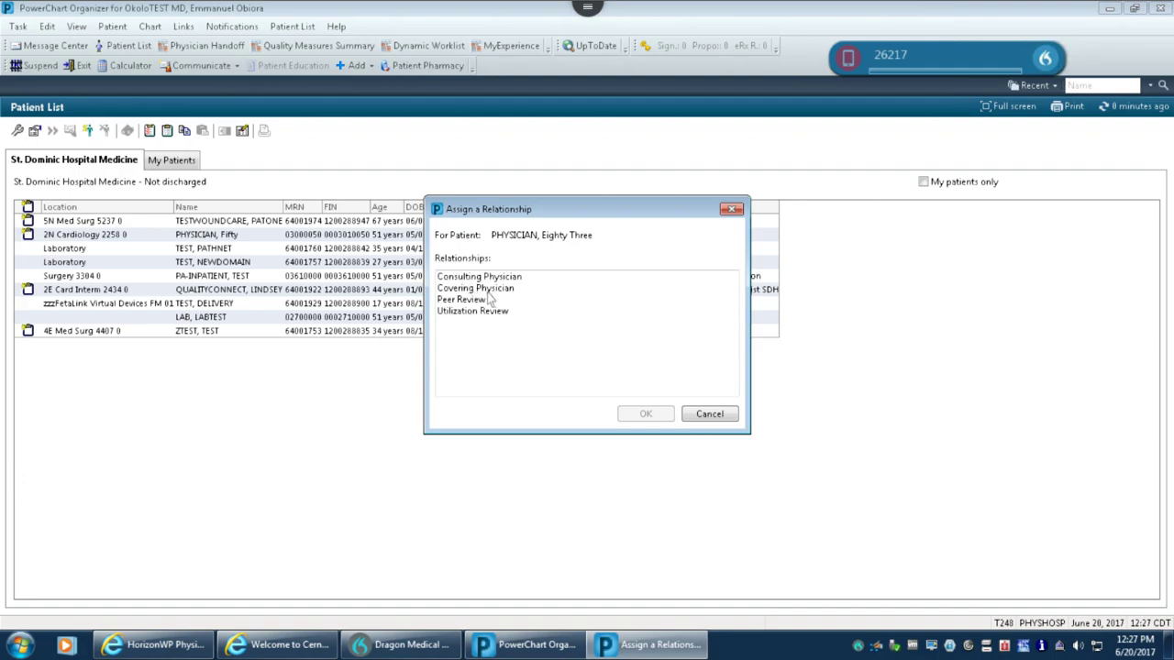
click(488, 292)
double_click(489, 292)
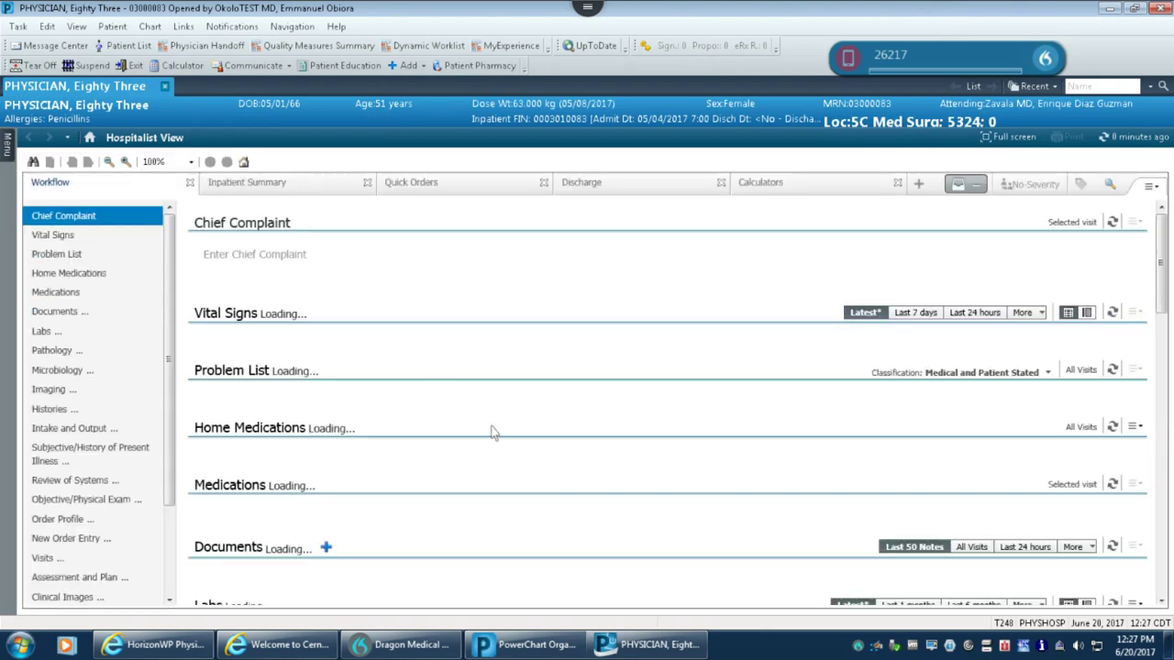
Record and sign 'chest pain' as the chief complaint
click(277, 254)
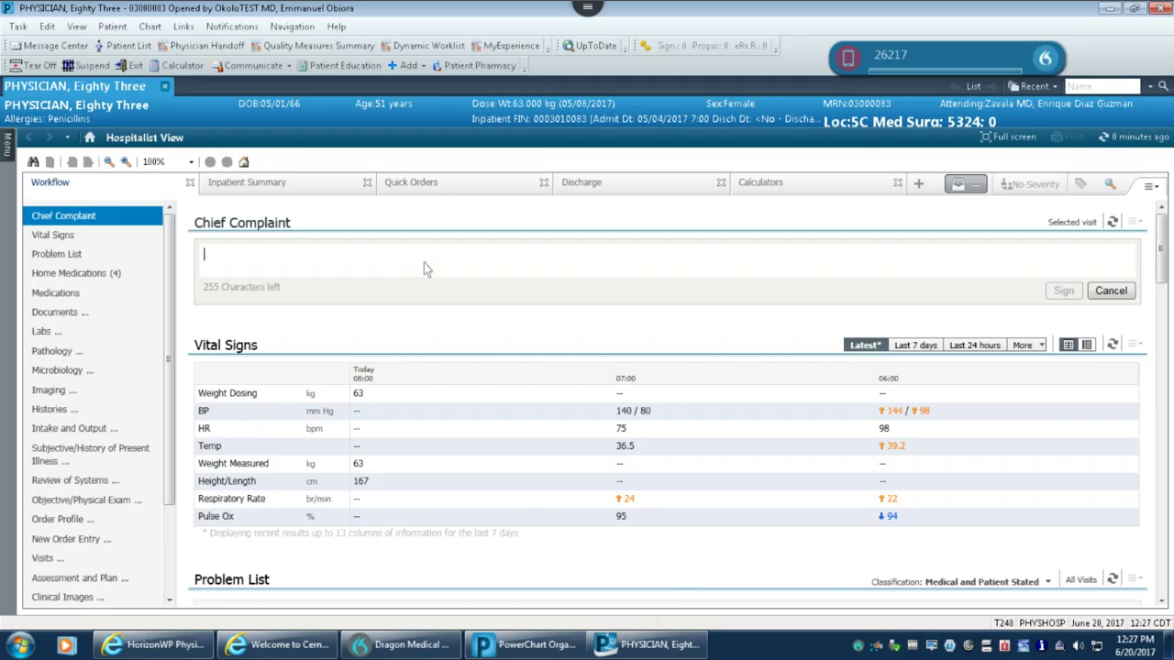
text(chest pain)
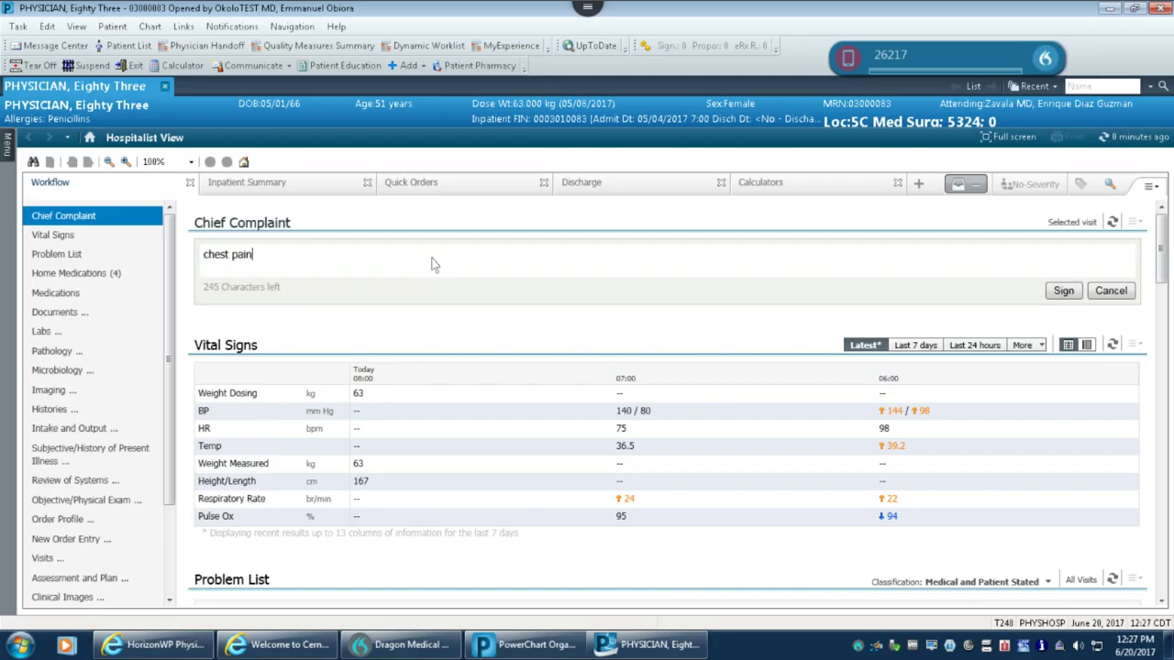
click(1063, 290)
Add Acute ST segment elevation MI and Hypertension to the Problem List
scroll(777, 396, down, 2)
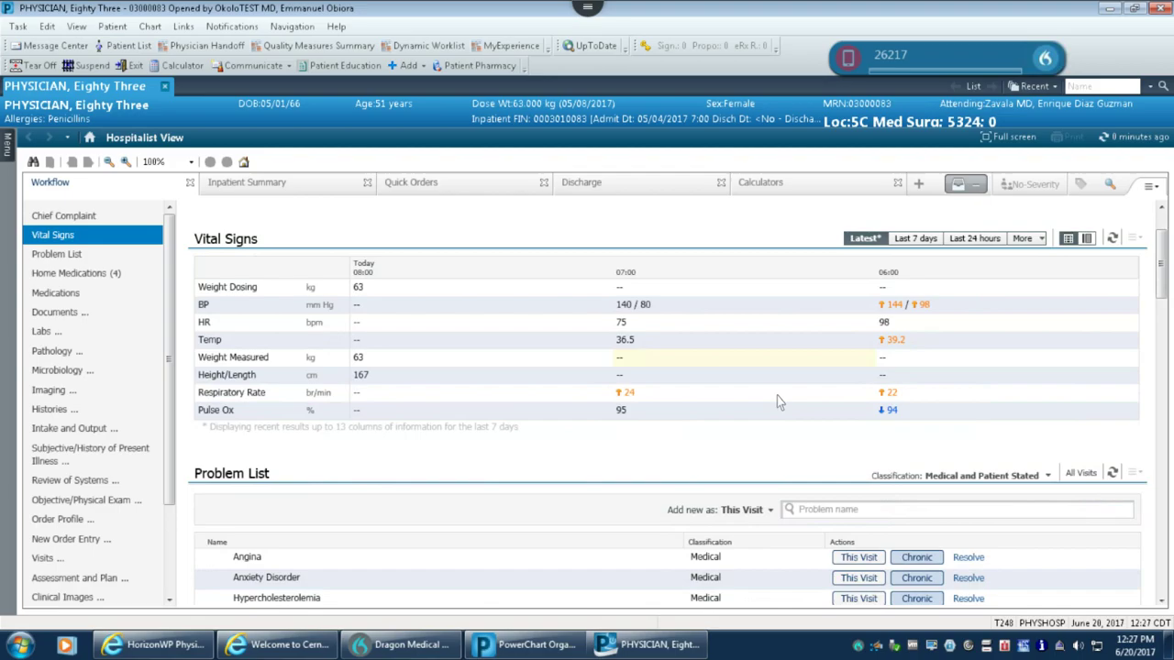
scroll(777, 395, down, 3)
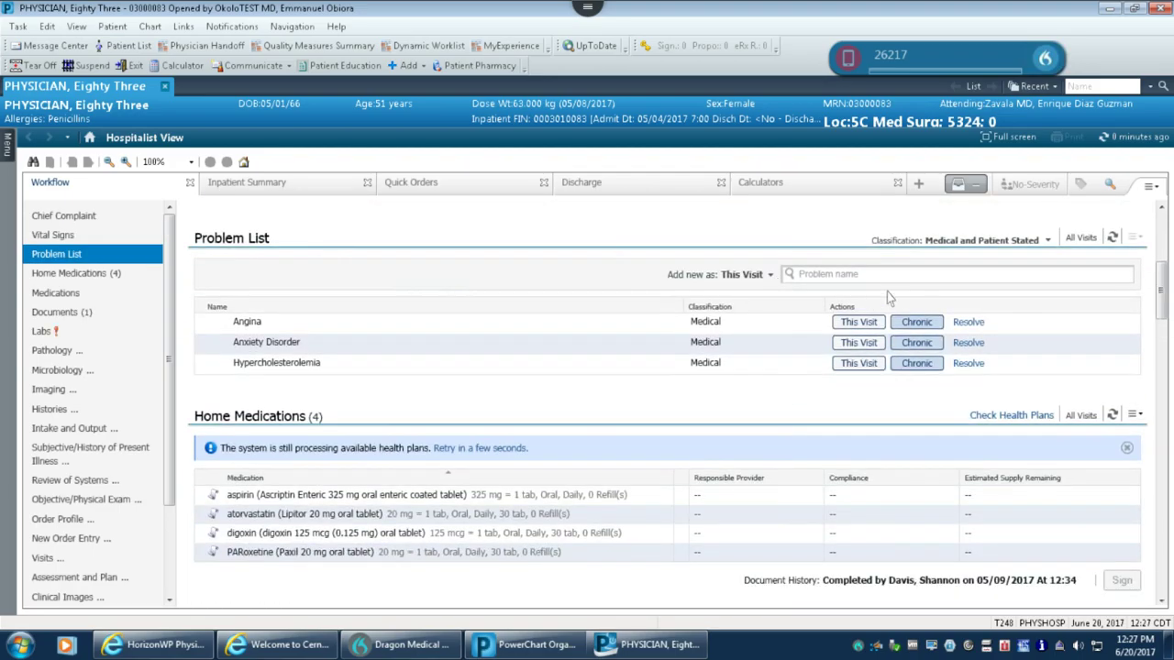
click(884, 275)
text(acute ST)
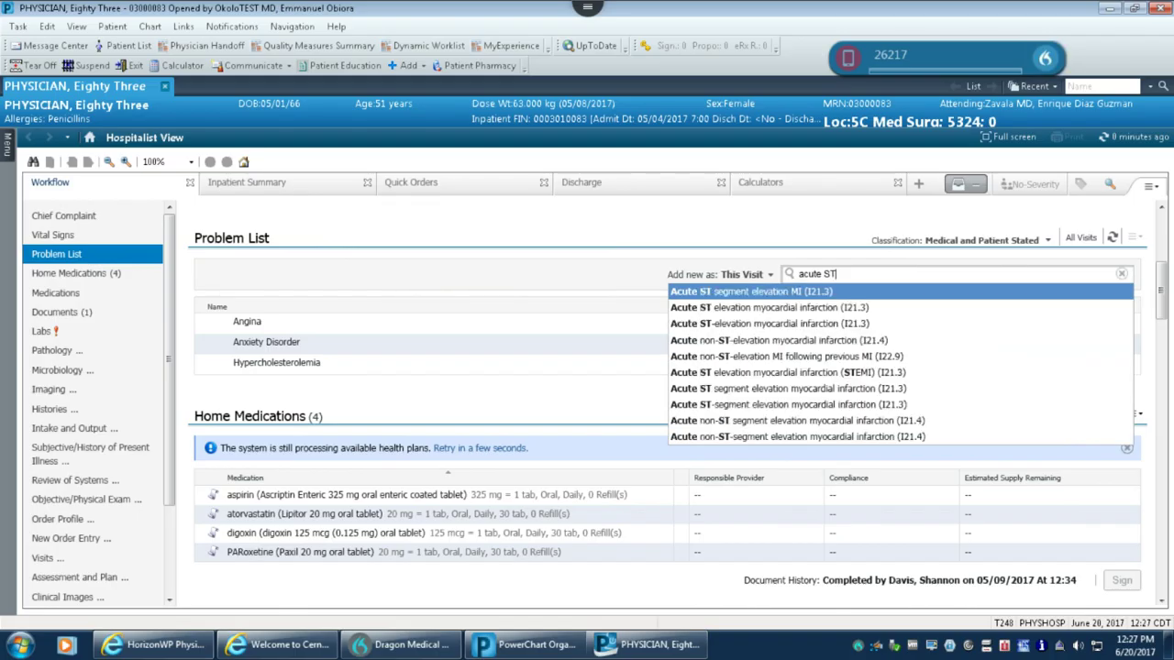
click(841, 293)
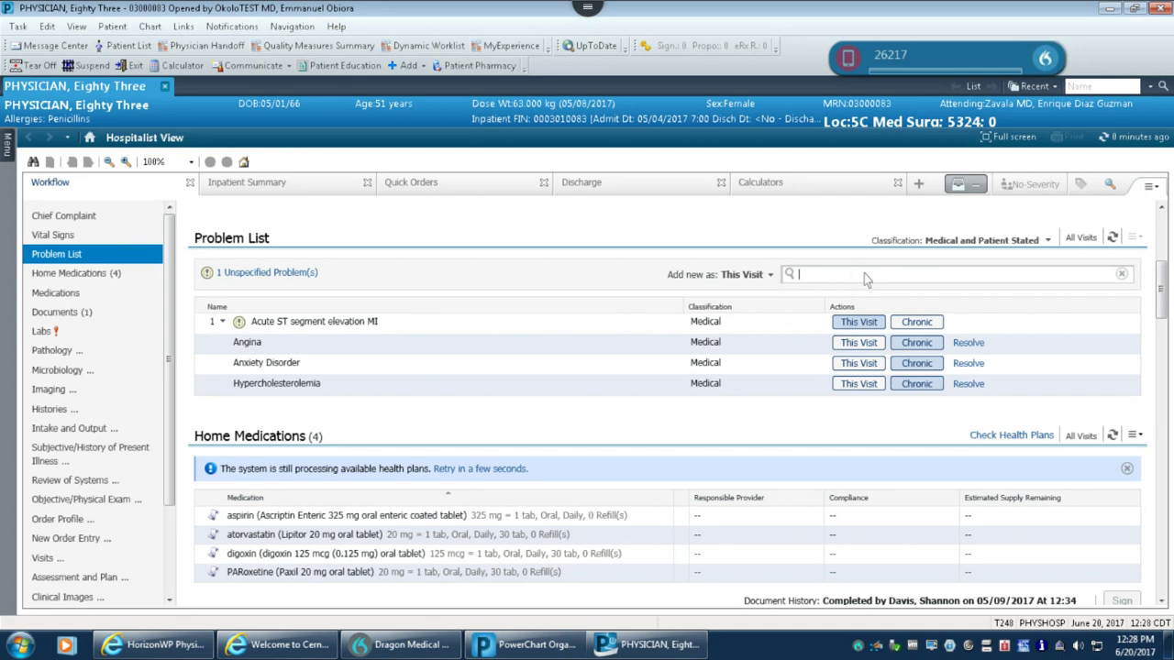
text(hypertensi)
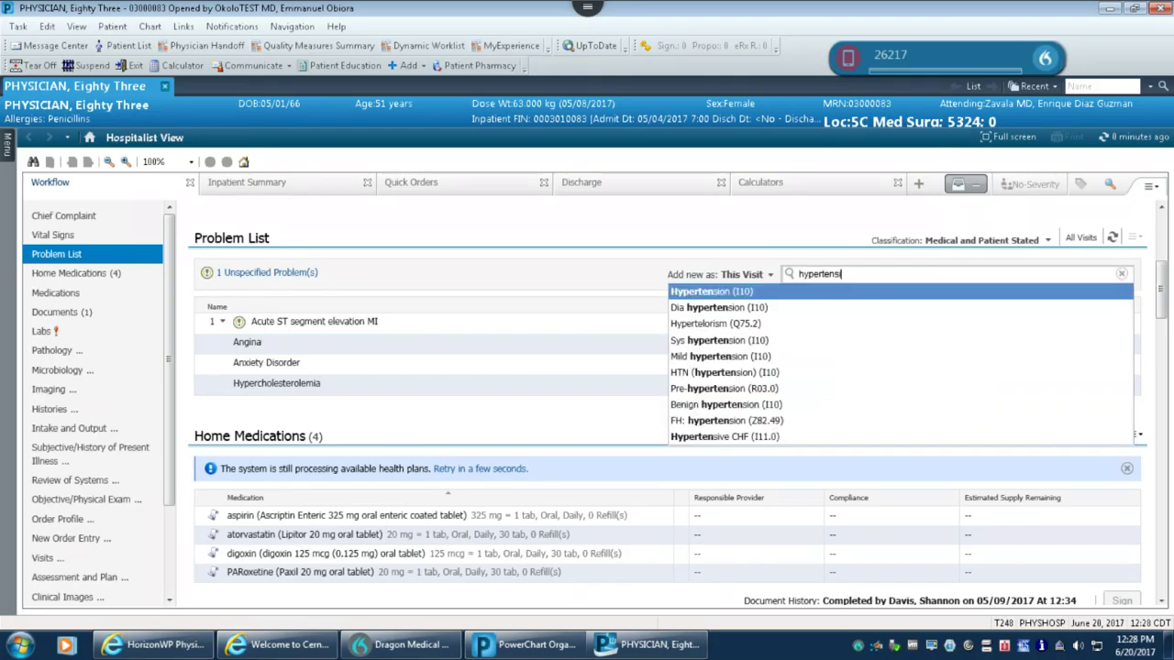
key(Return)
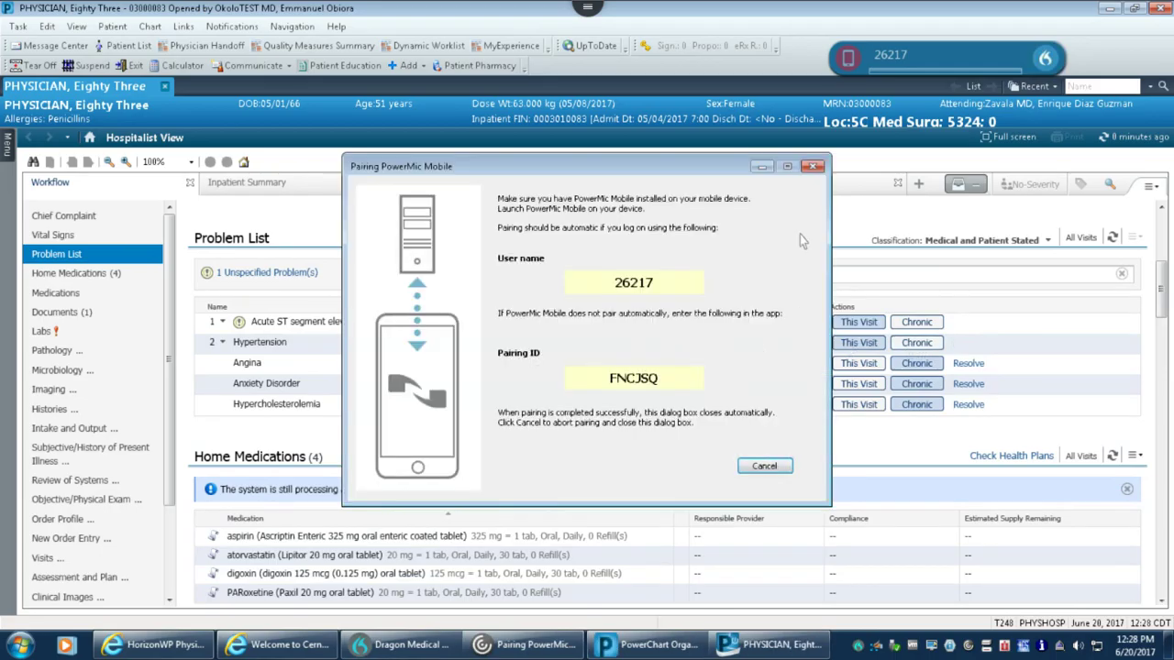
Minimize the PowerMic pairing prompt, keep new problems as This Visit, and mark Hypertension Chronic
click(762, 170)
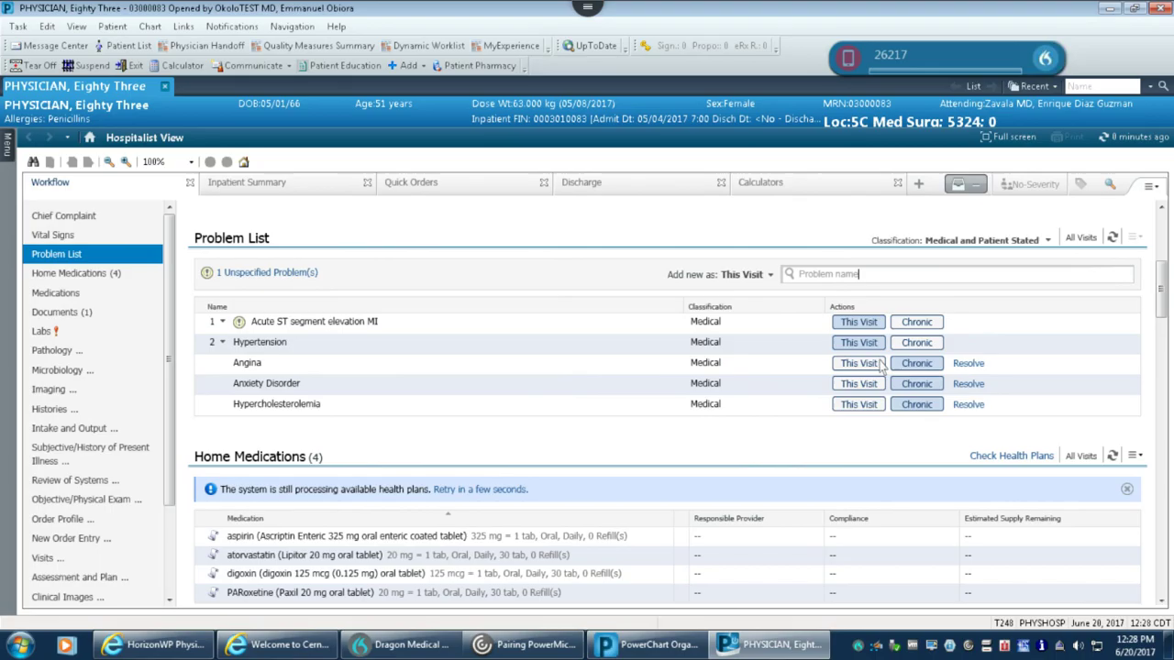
click(773, 274)
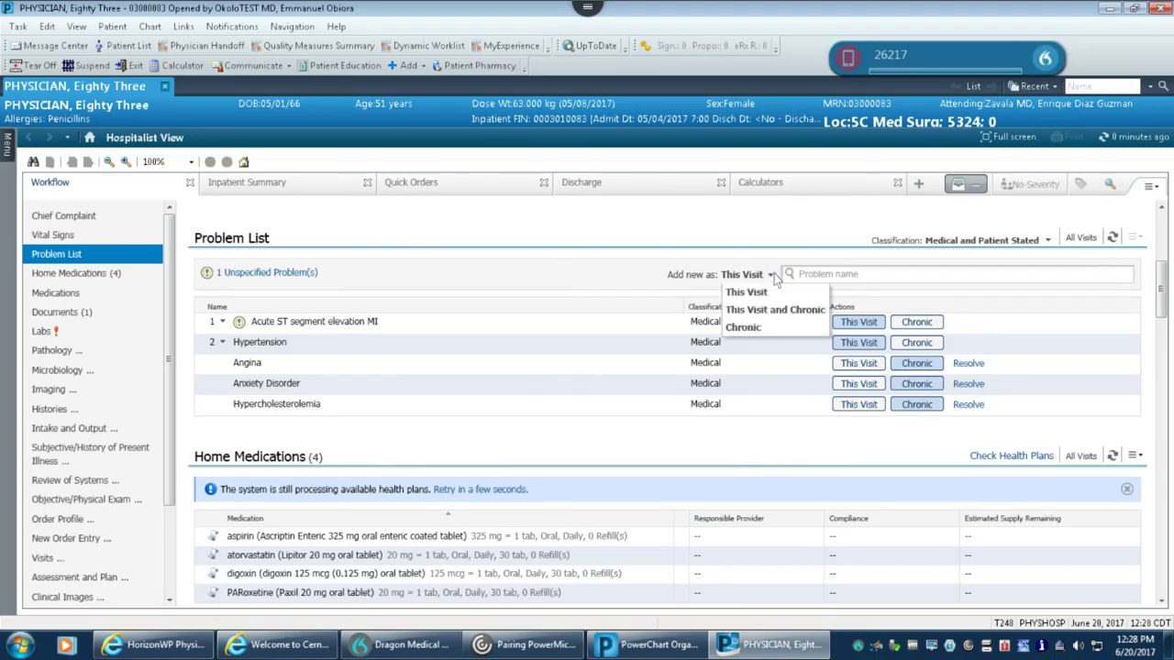
click(776, 276)
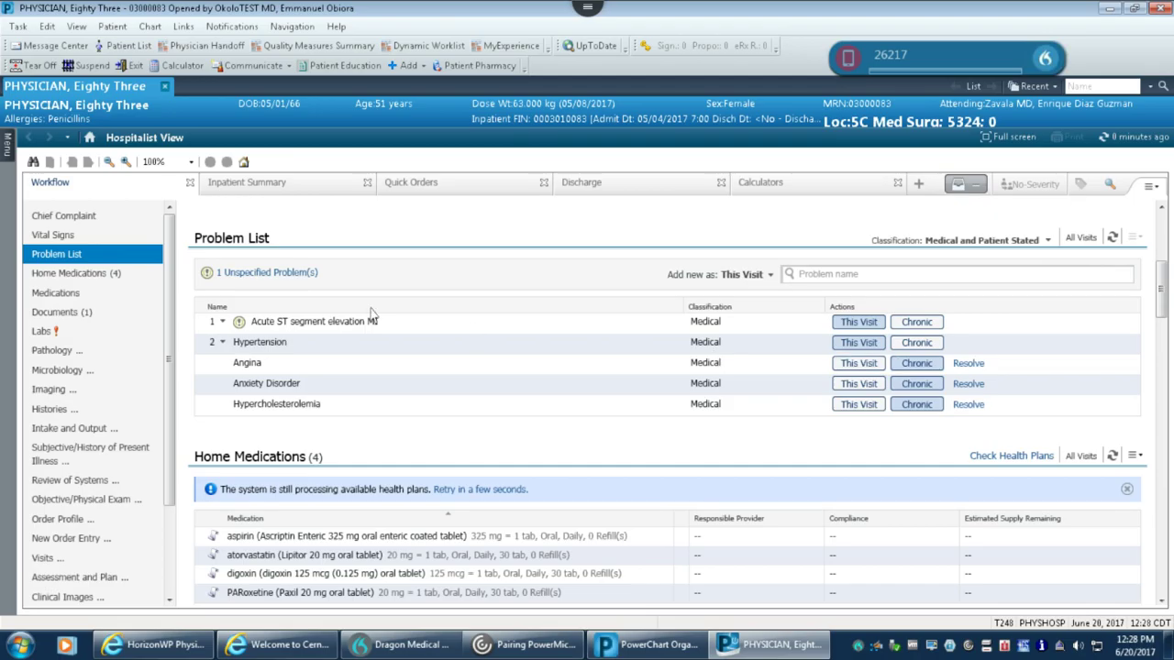
click(928, 346)
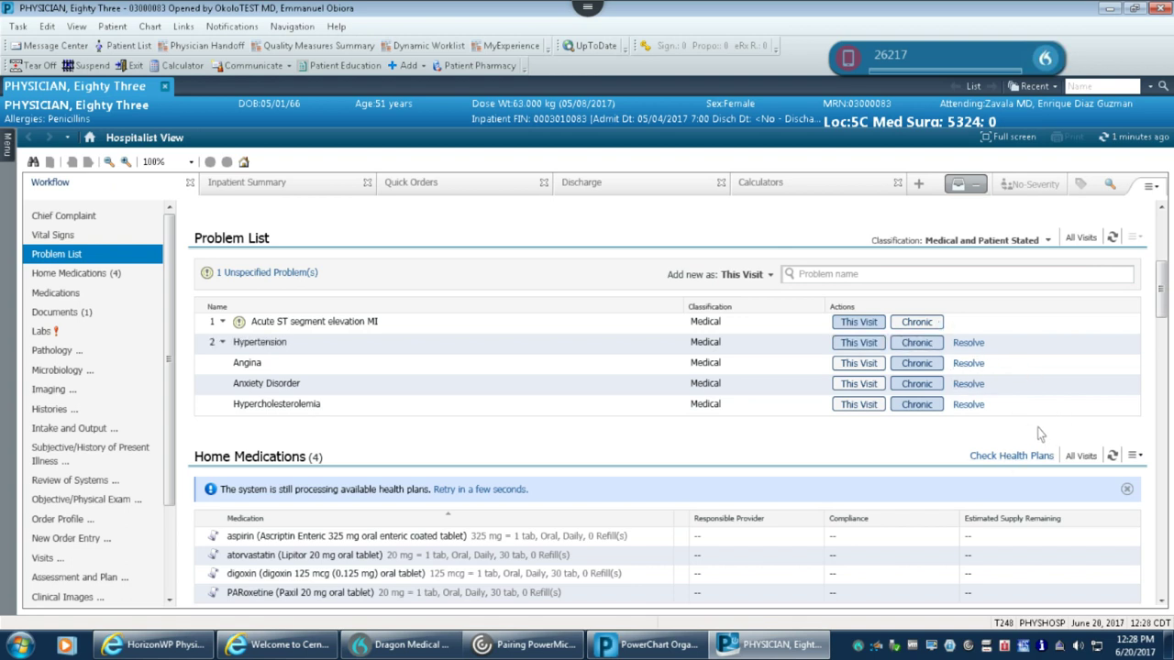
Scroll to review the 06/20/17 History & Physical and today's hematology labs, including Hgb 7.0
scroll(1037, 428, down, 2)
scroll(1037, 428, up, 1)
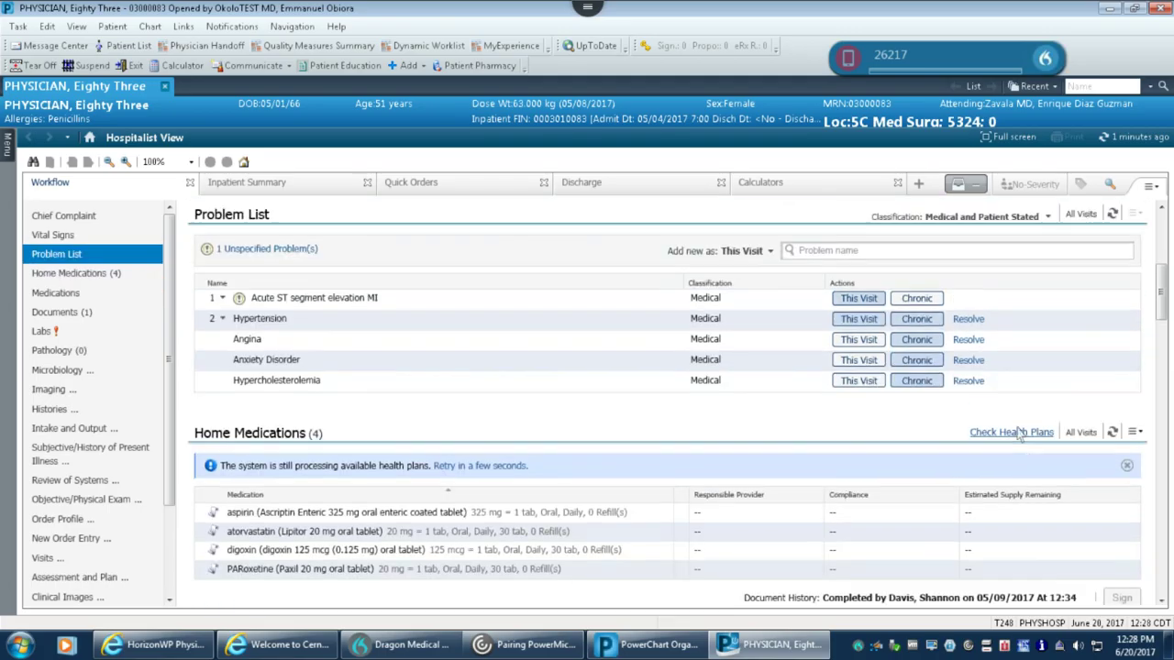
scroll(997, 426, down, 4)
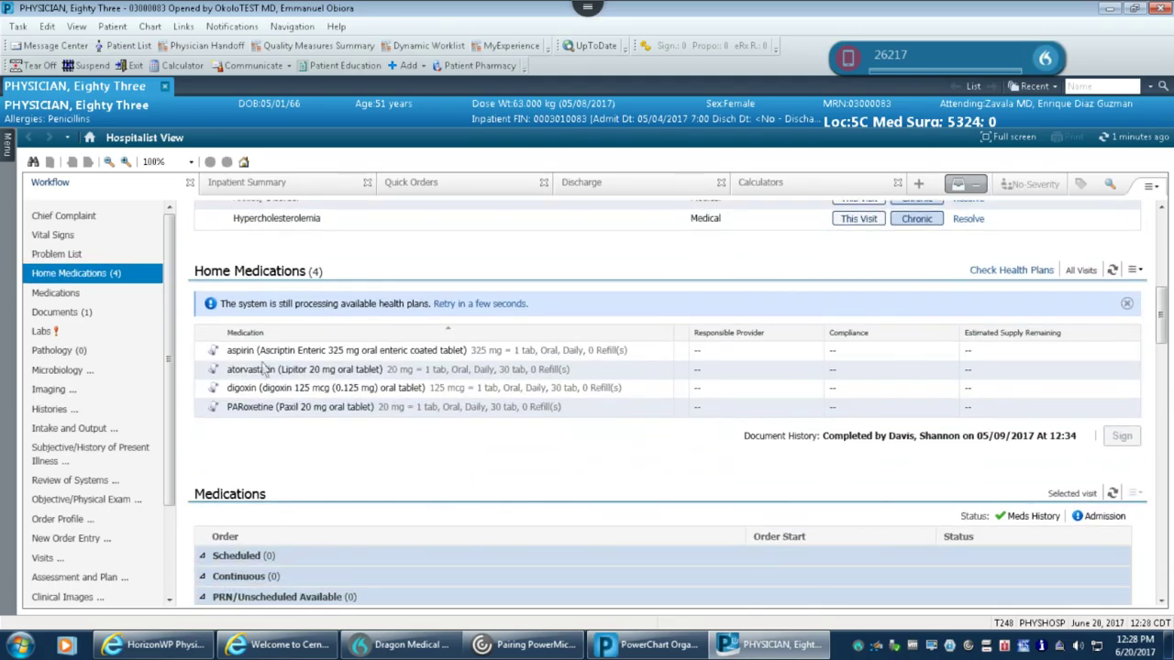
scroll(368, 376, down, 2)
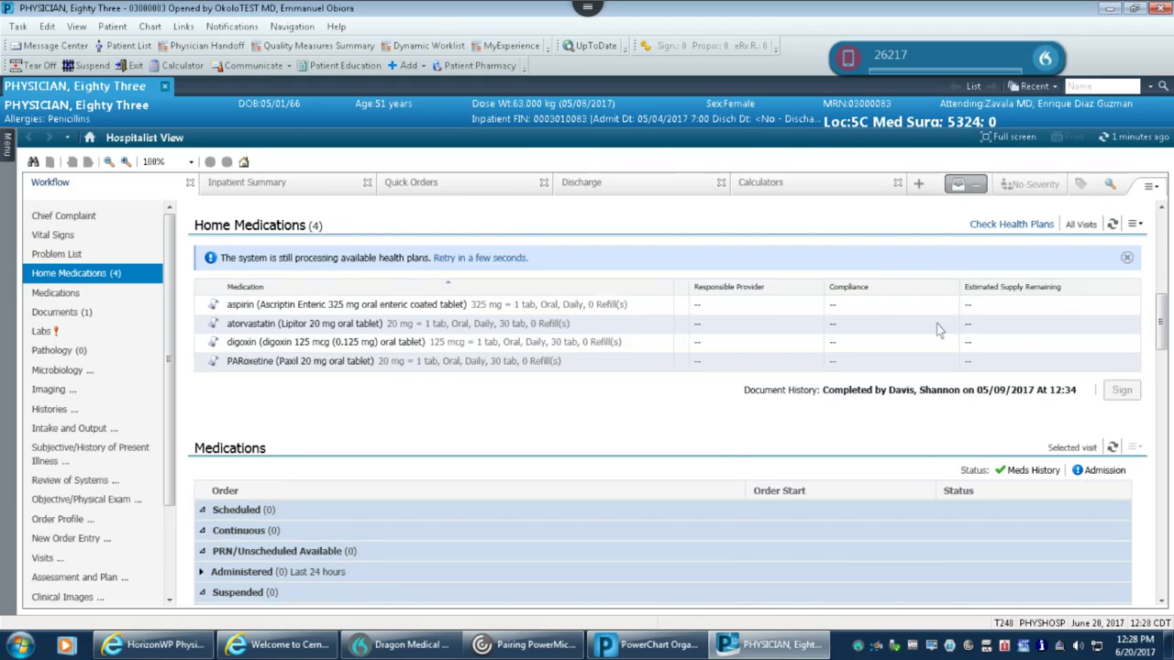
scroll(860, 371, down, 8)
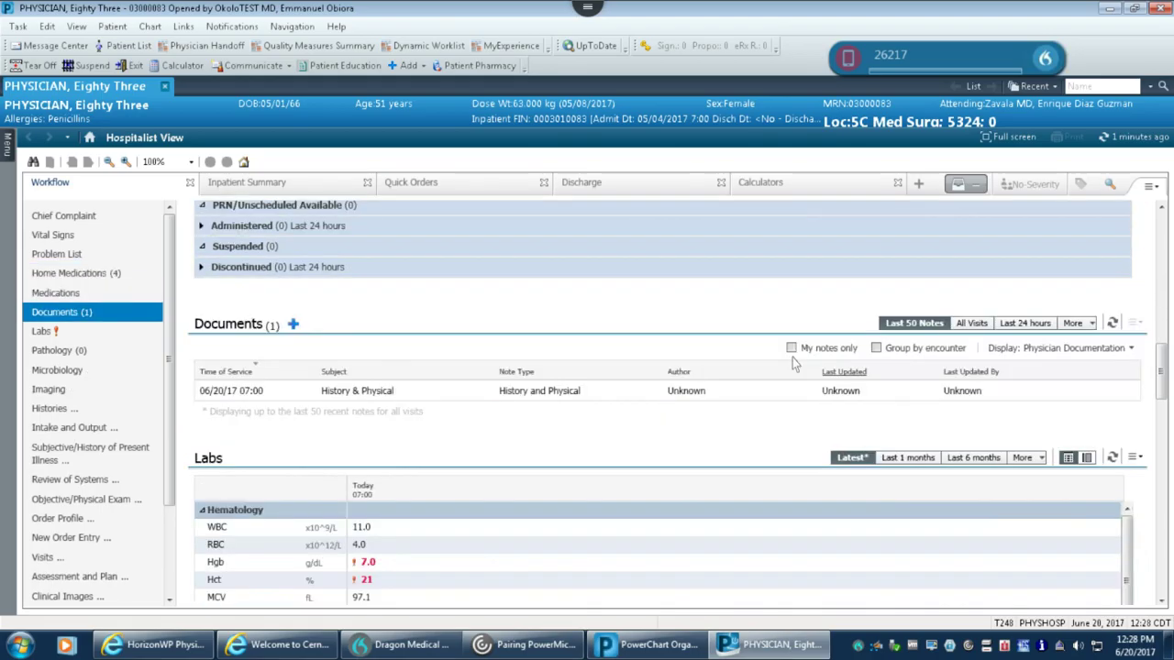
scroll(541, 328, up, 3)
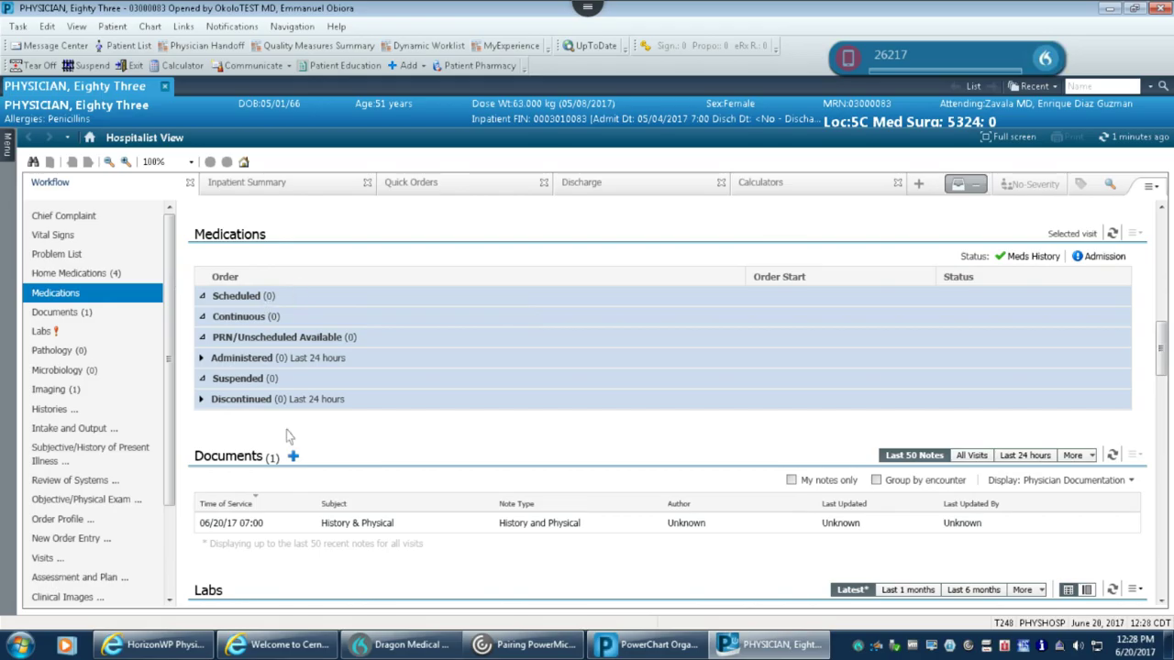
scroll(555, 397, down, 6)
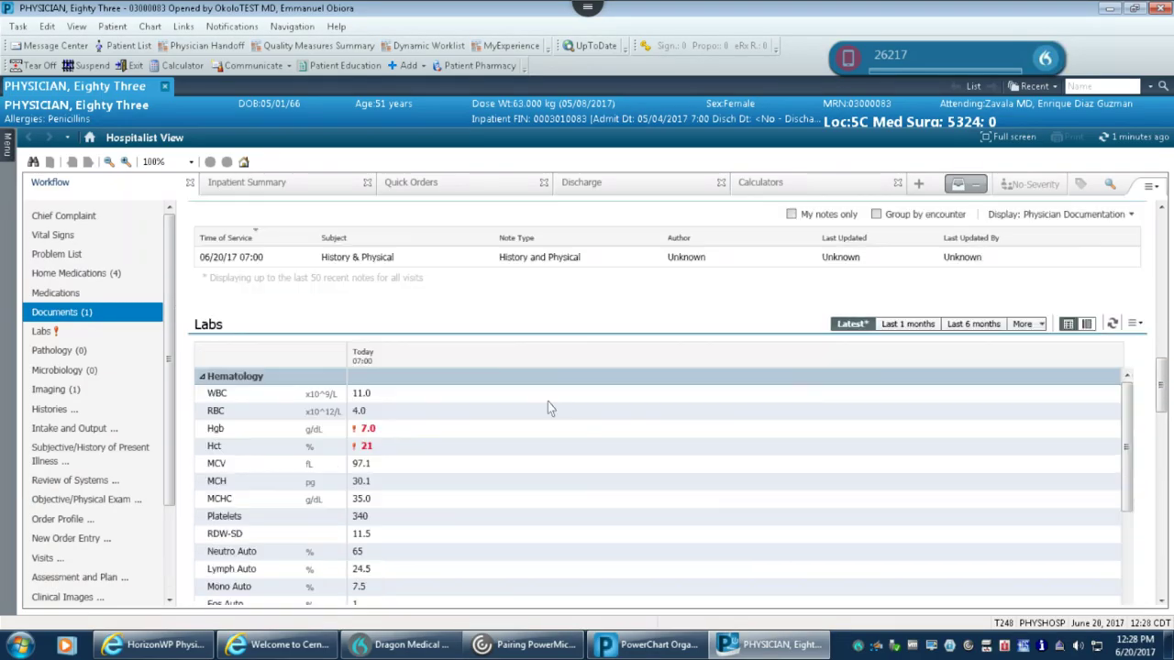
scroll(446, 408, up, 1)
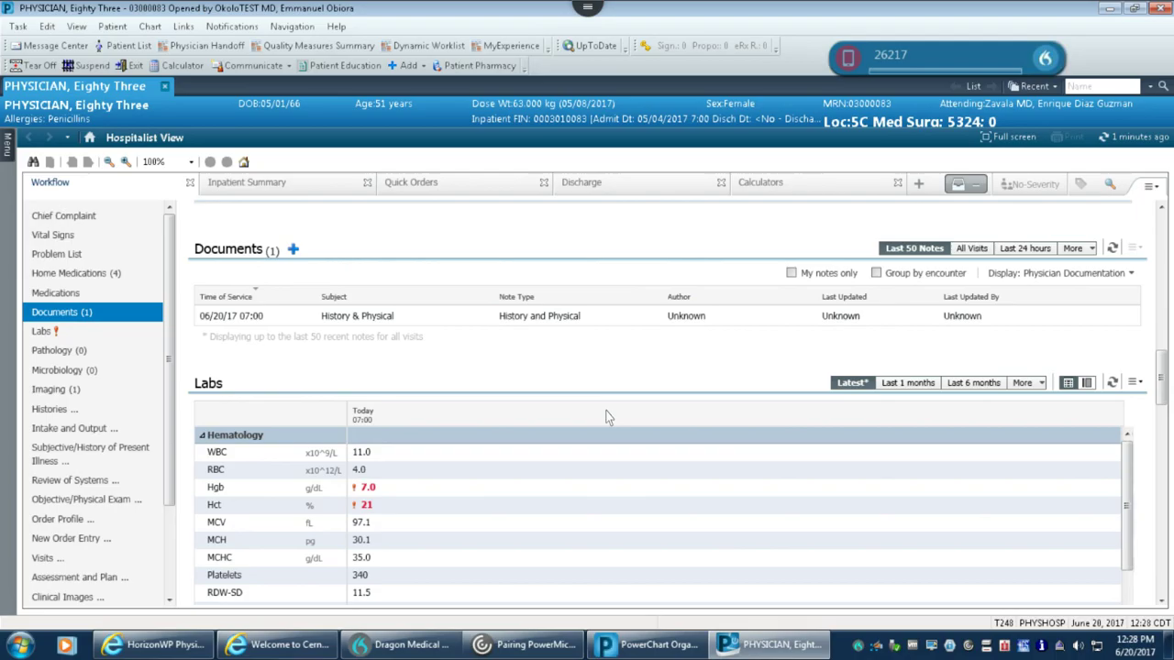
click(605, 315)
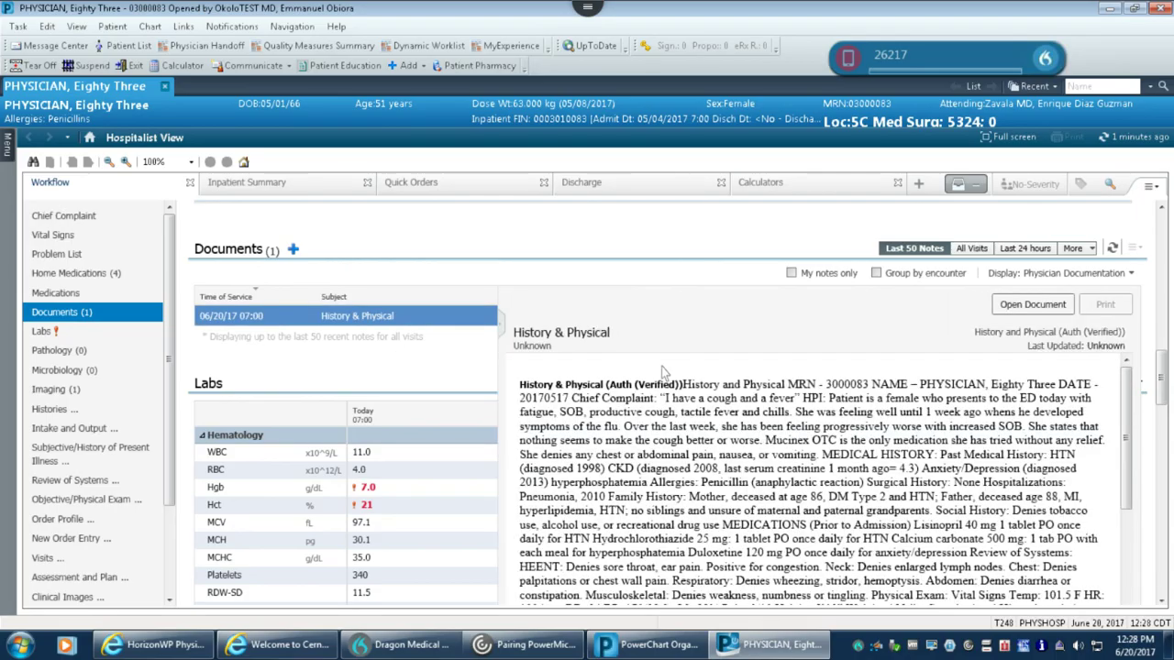
click(1032, 306)
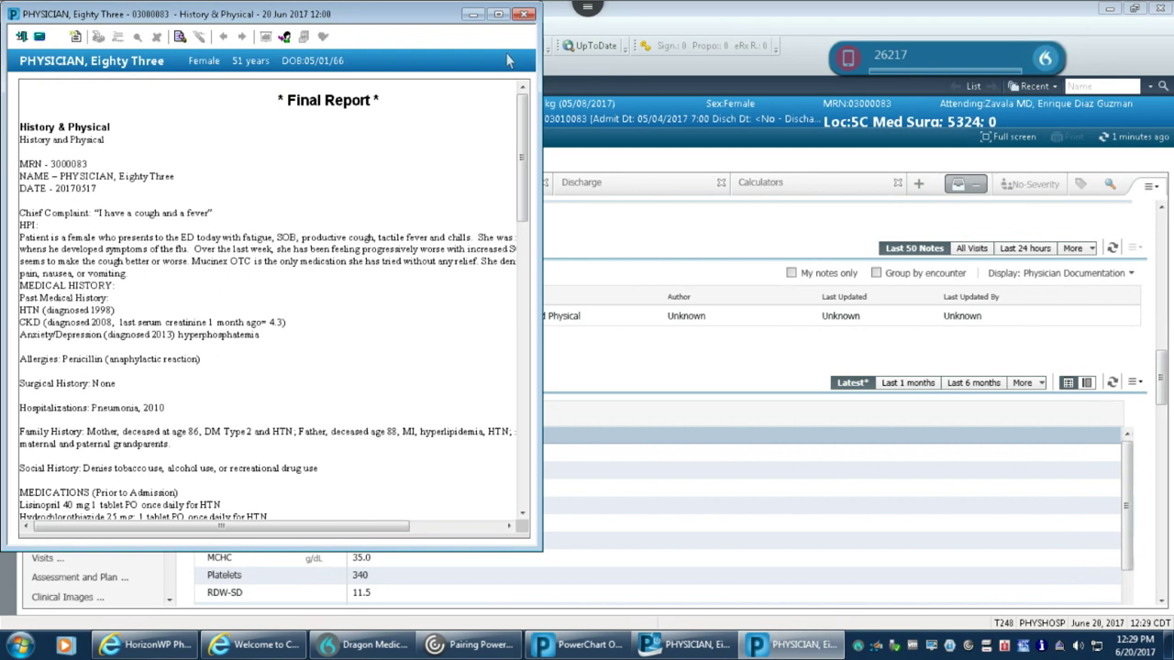
click(527, 16)
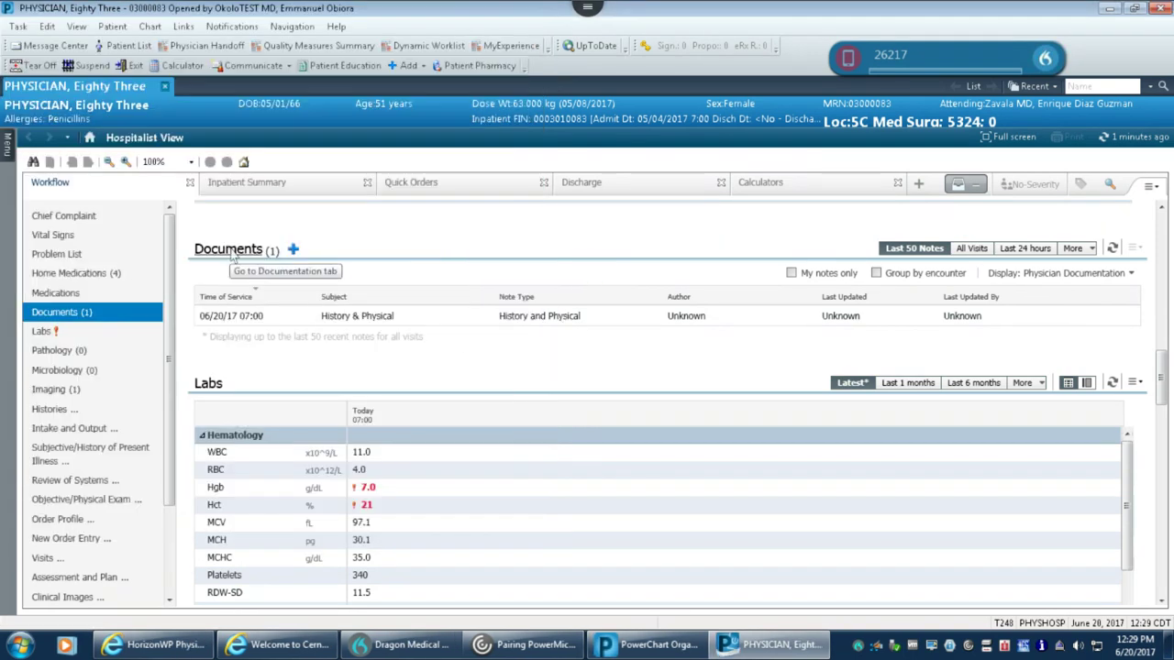
scroll(536, 330, down, 10)
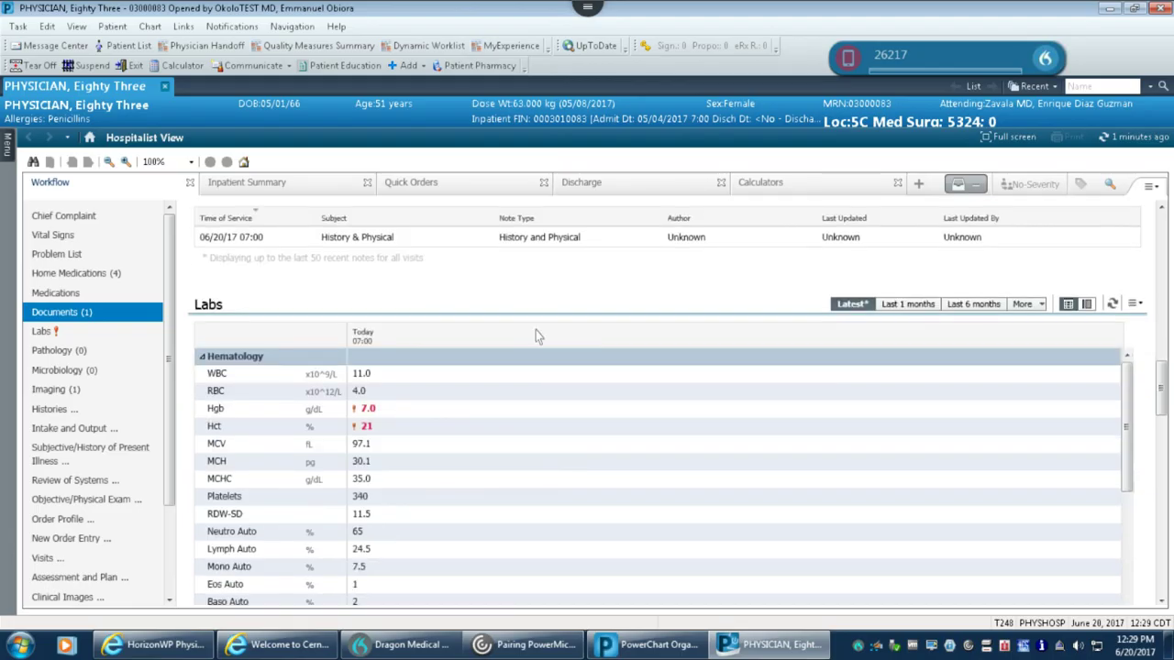
scroll(572, 371, up, 7)
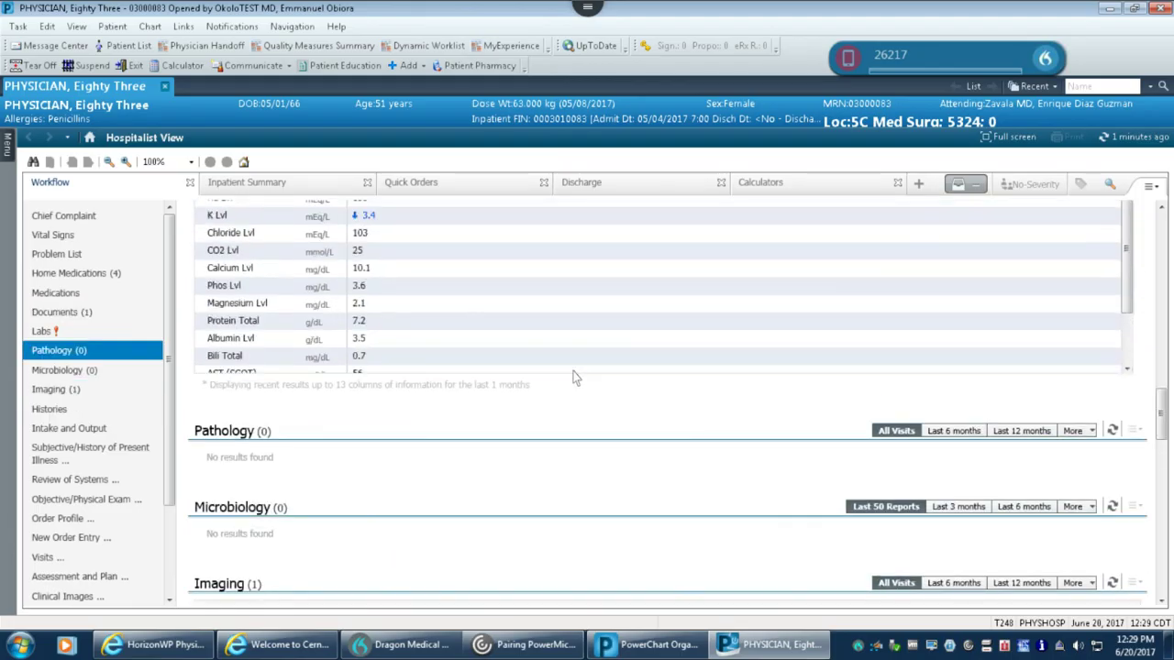
scroll(576, 381, up, 5)
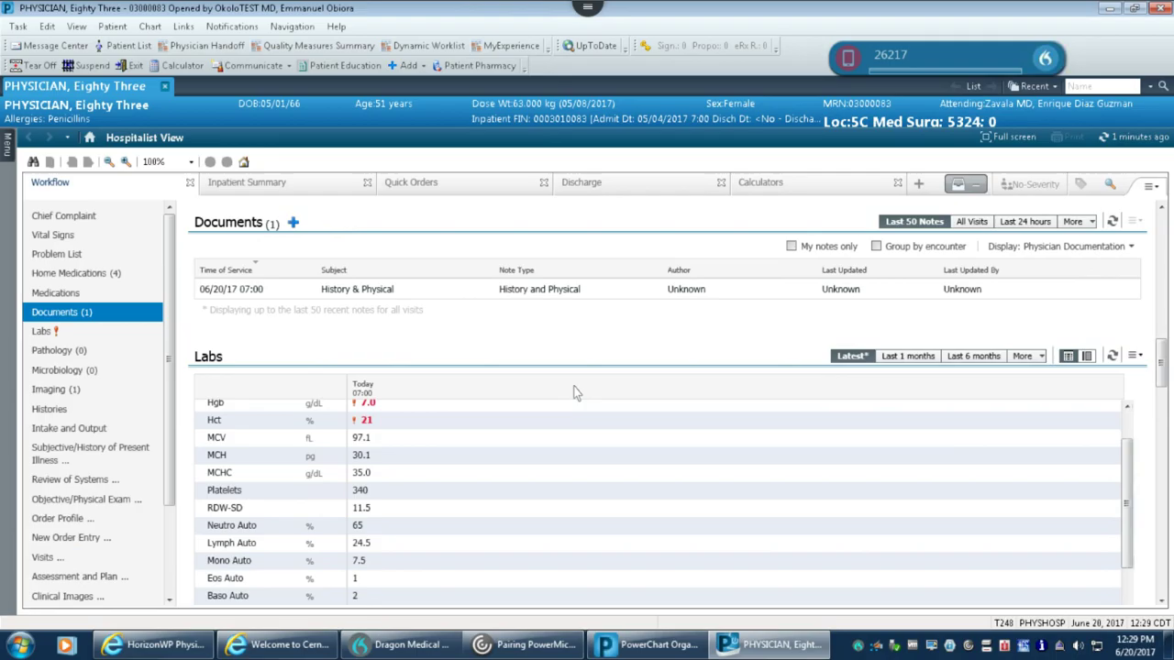
click(910, 355)
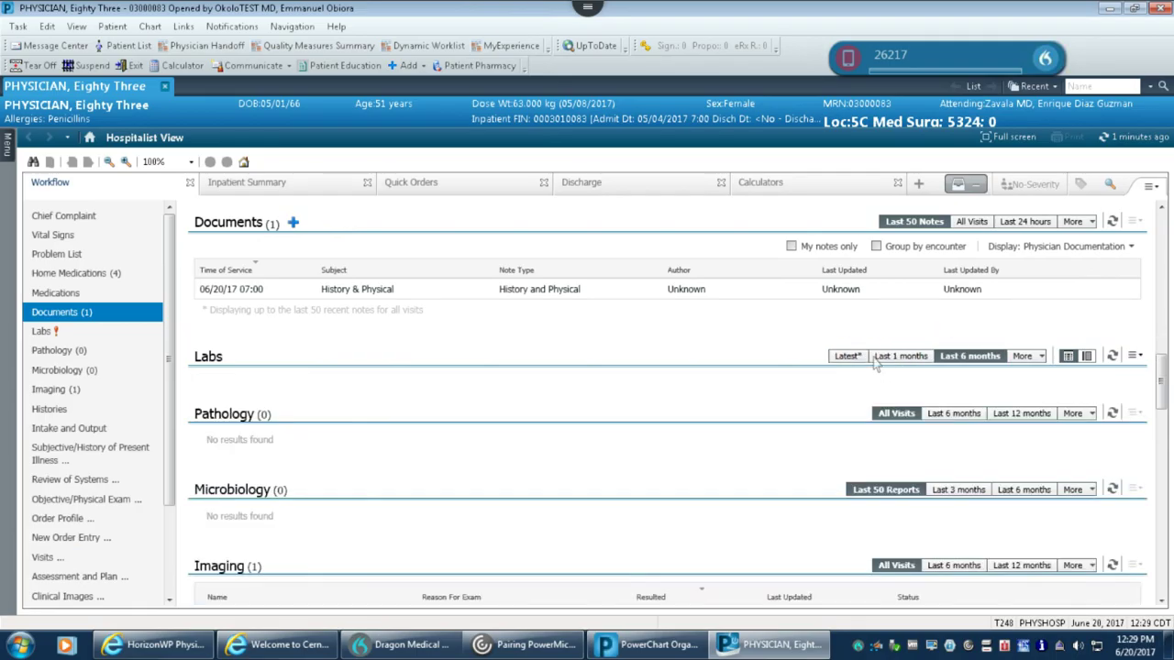
click(870, 357)
click(907, 356)
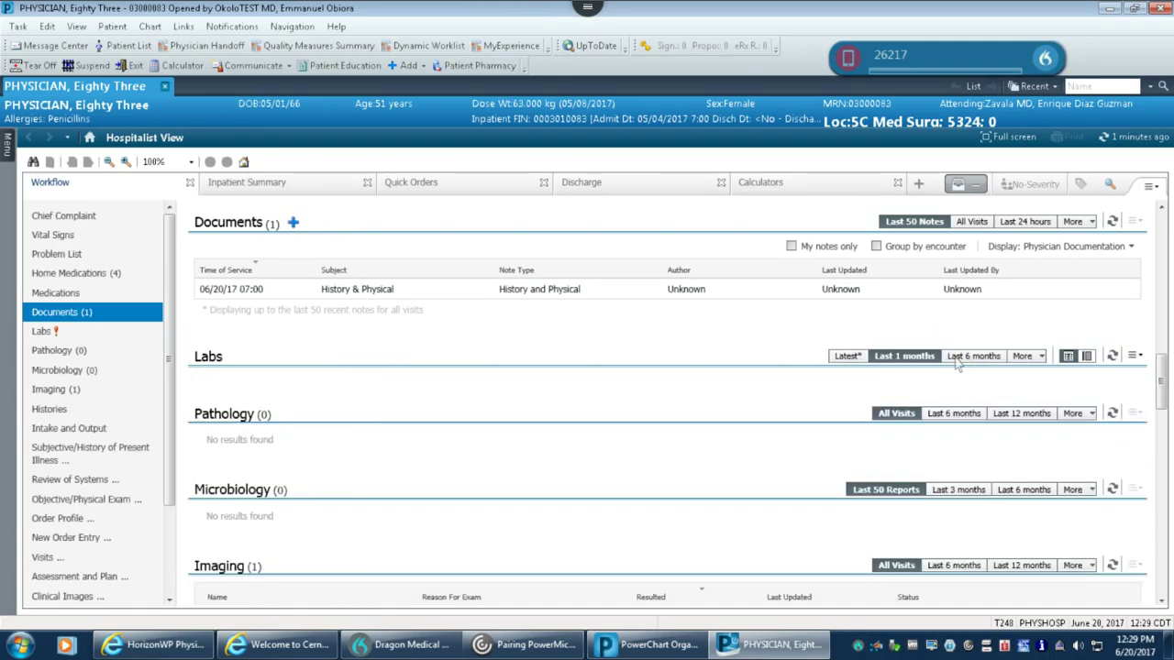
click(963, 358)
click(853, 356)
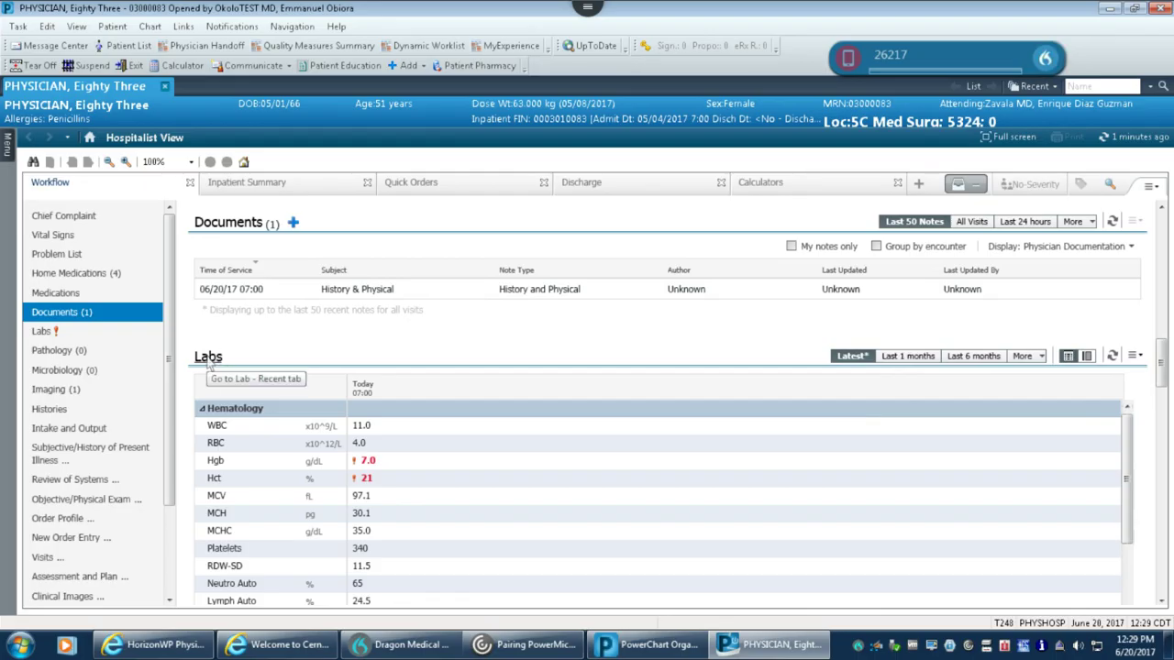
In Results Review, browse the Microbiology, Pathology, Recent, Extended and all-results lab views
click(209, 357)
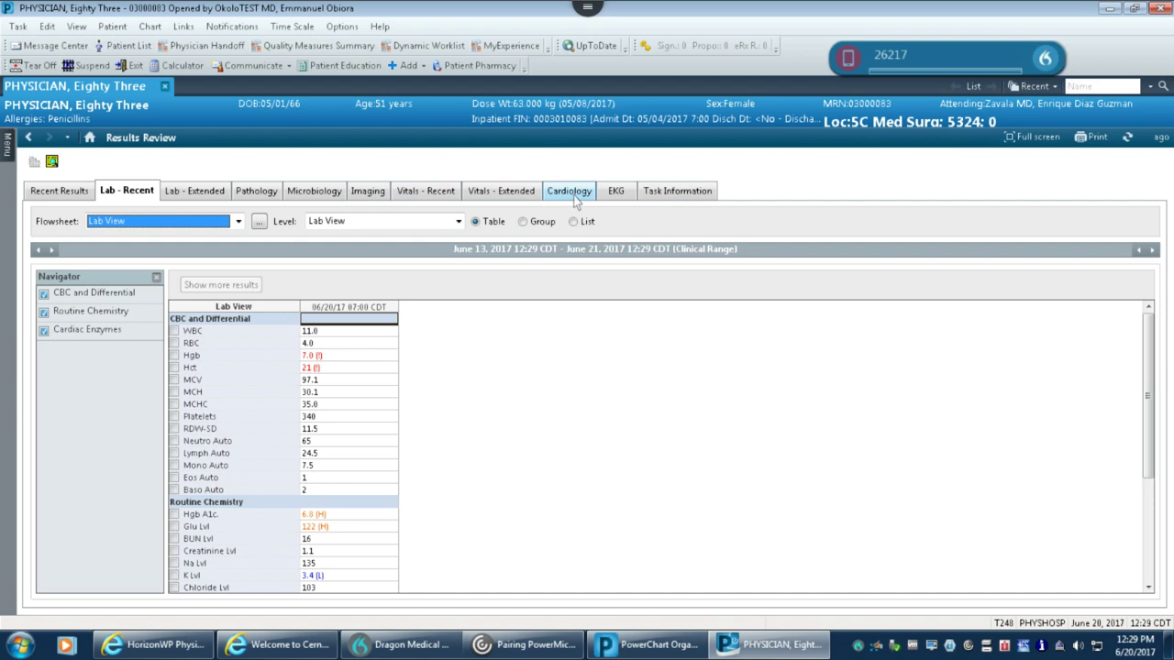
click(299, 200)
click(262, 185)
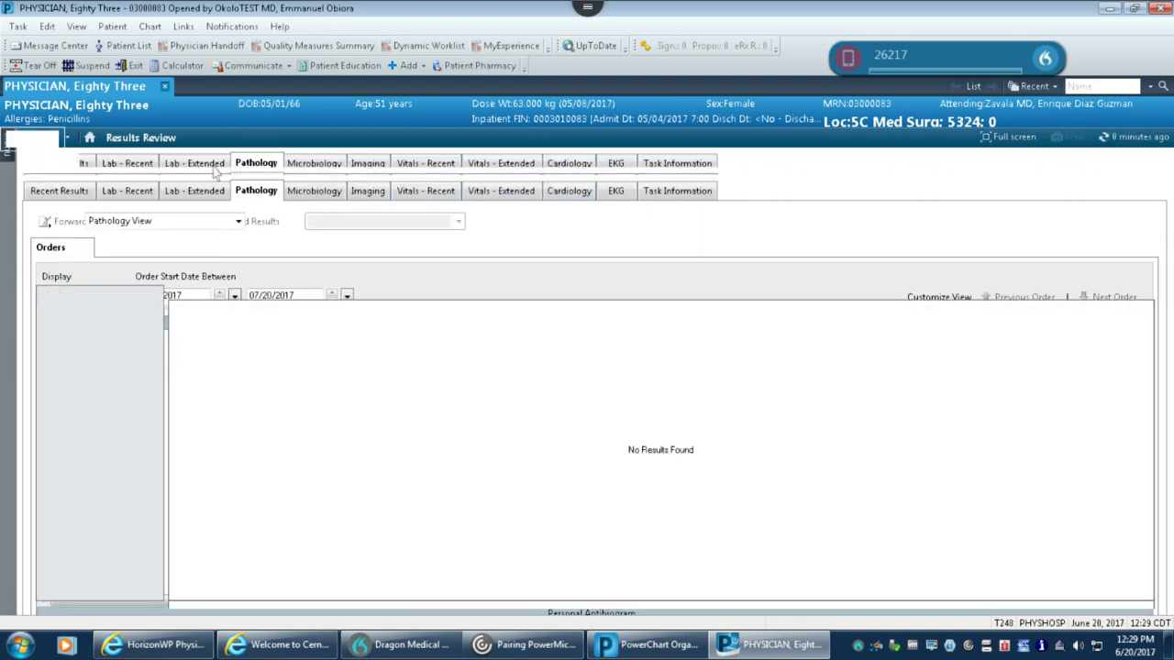
click(127, 191)
click(198, 192)
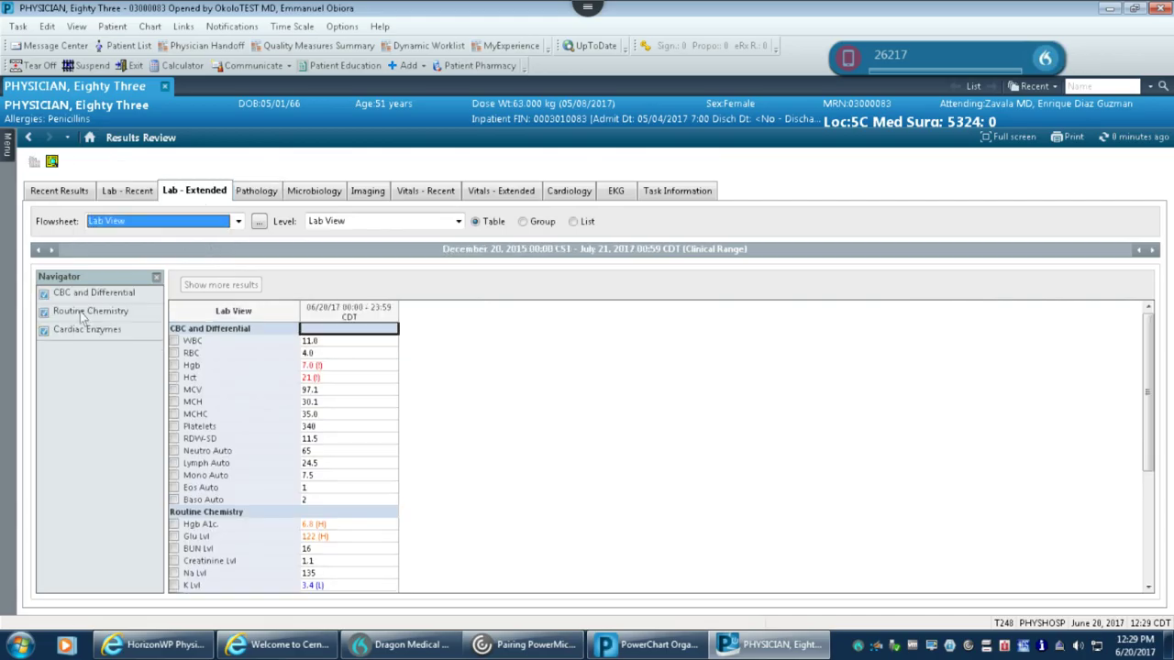
click(62, 191)
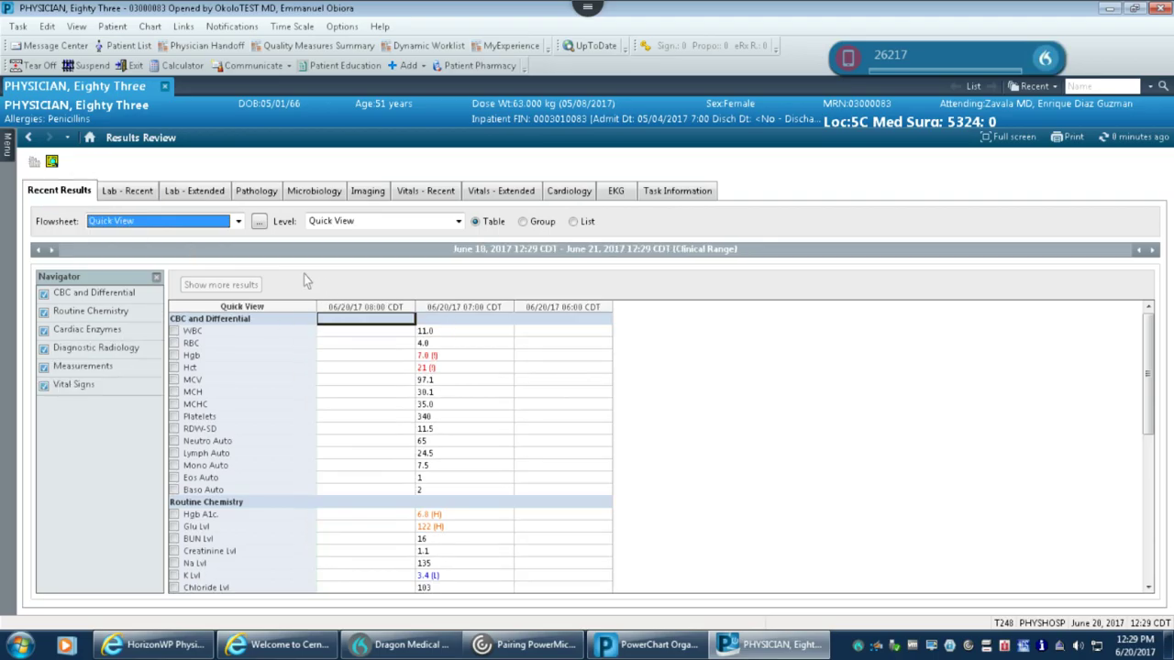
Return to the Hospitalist View and open the XR Chest 2 Views report from Imaging
click(89, 137)
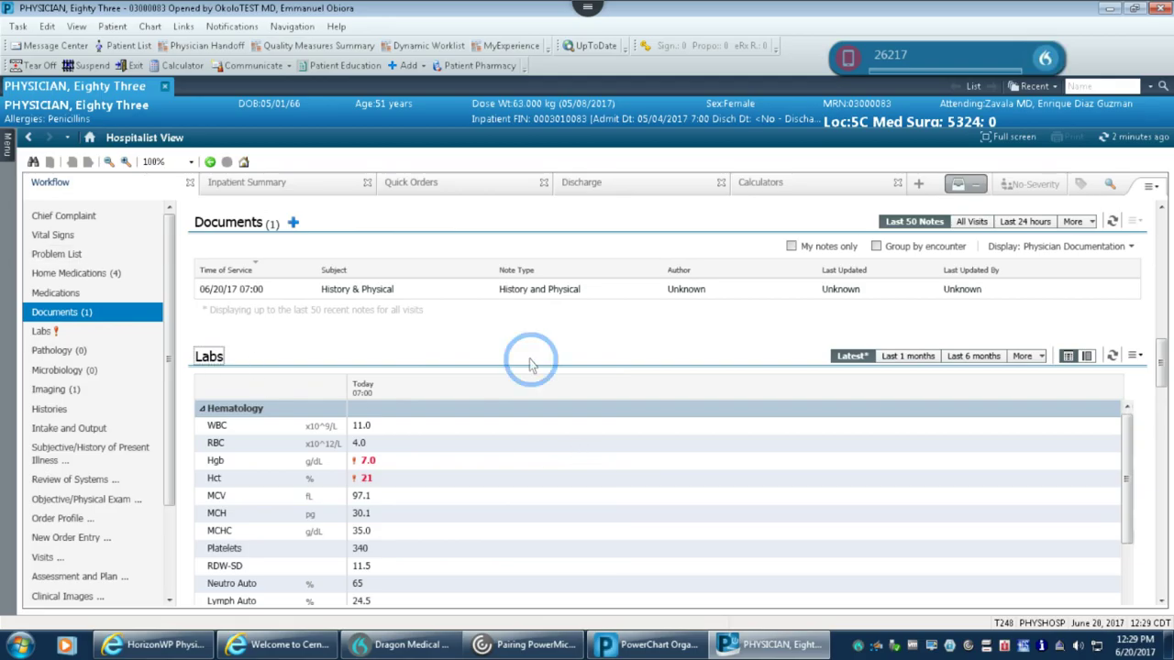
scroll(576, 358, down, 10)
scroll(576, 361, down, 3)
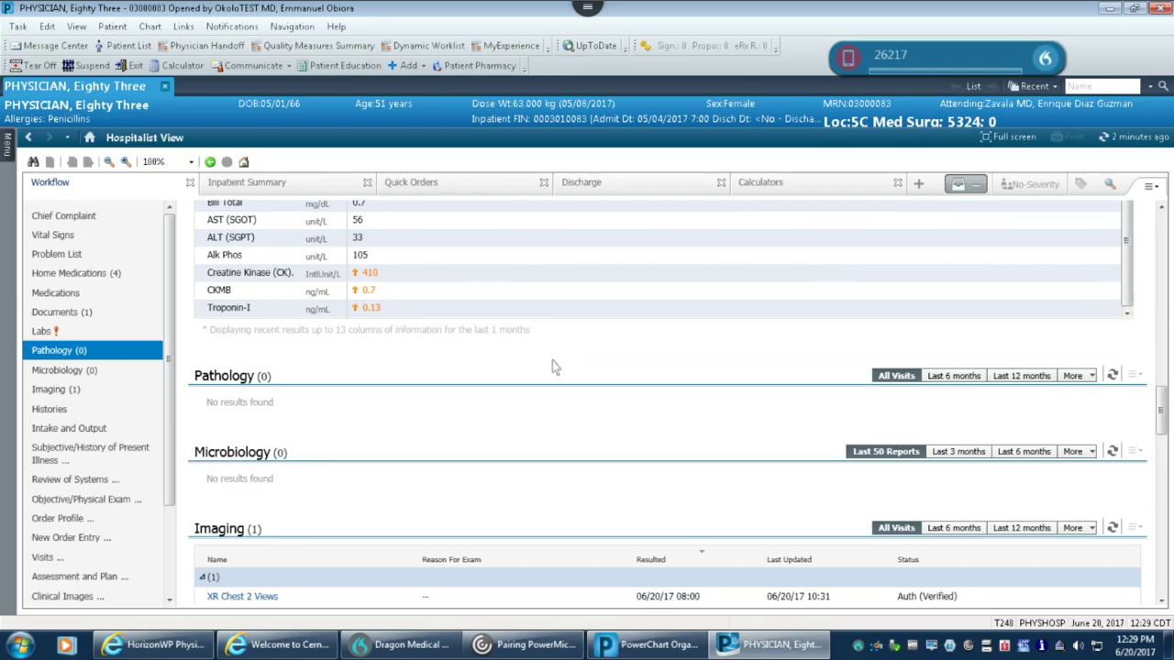
scroll(552, 362, down, 2)
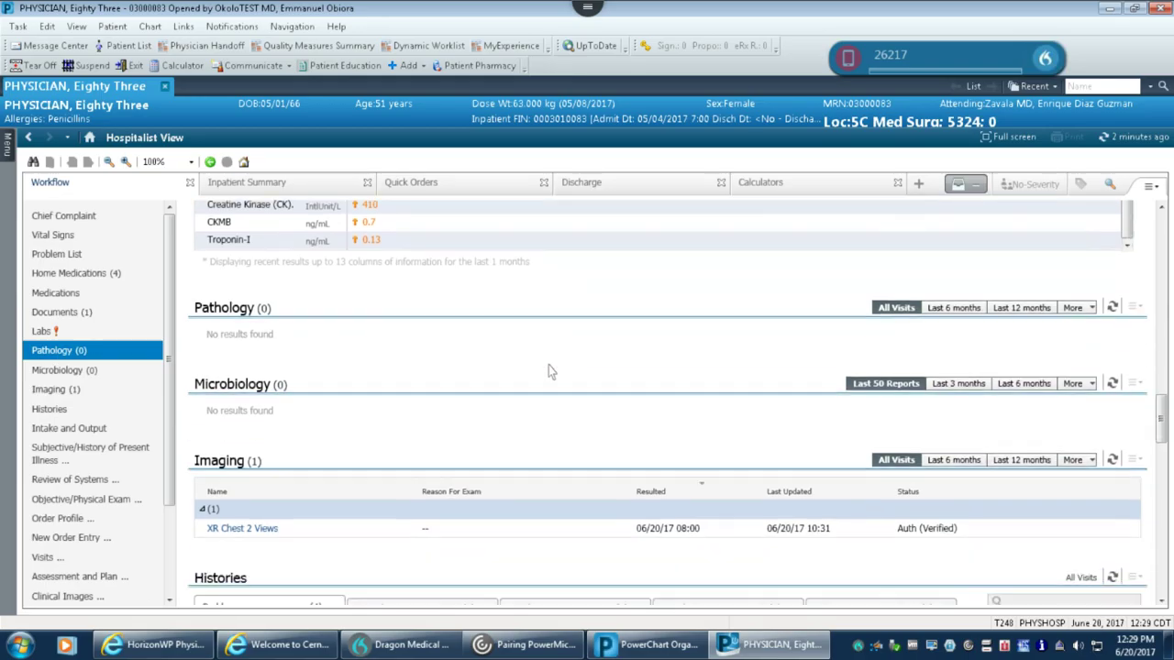
scroll(549, 370, down, 1)
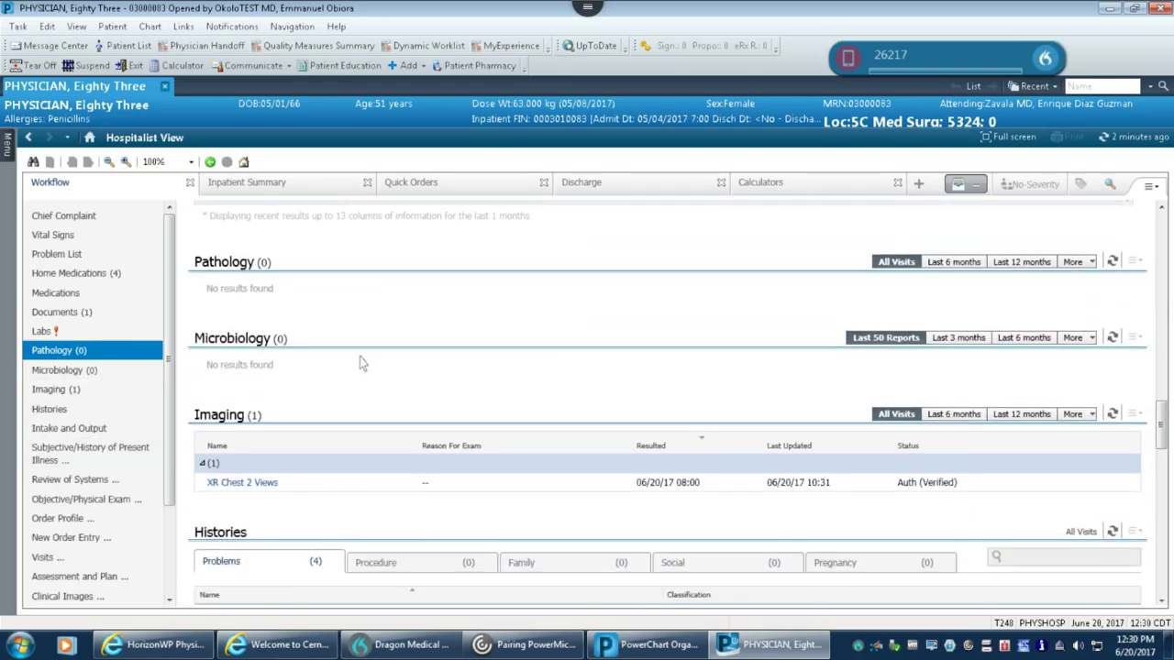
scroll(362, 359, down, 4)
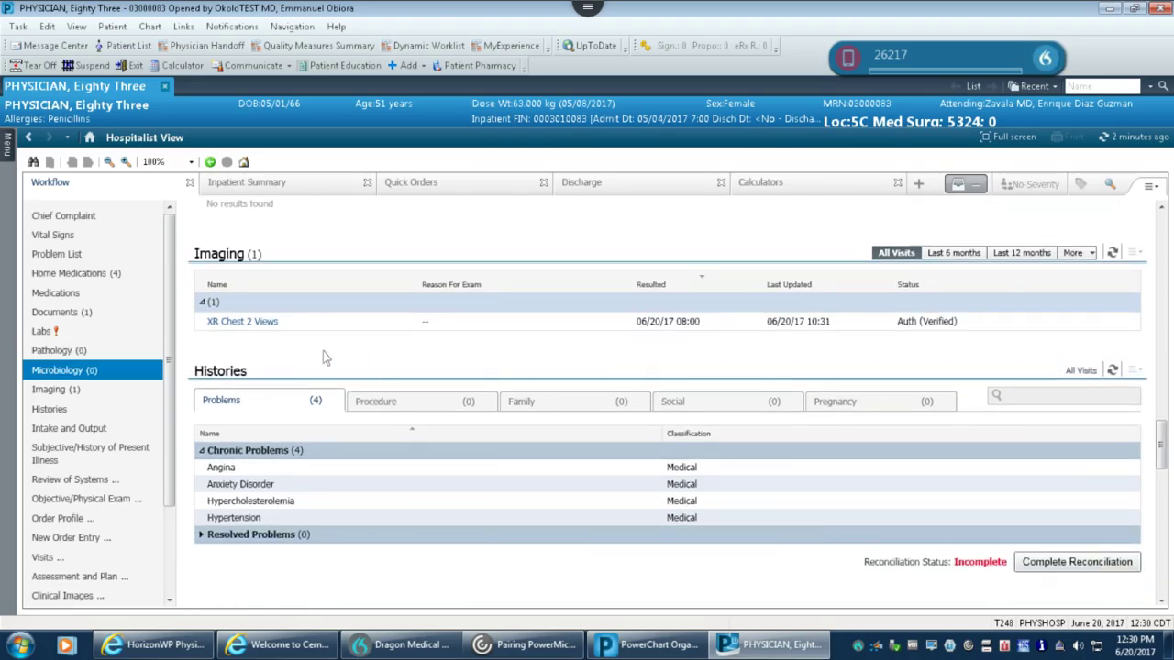
click(250, 322)
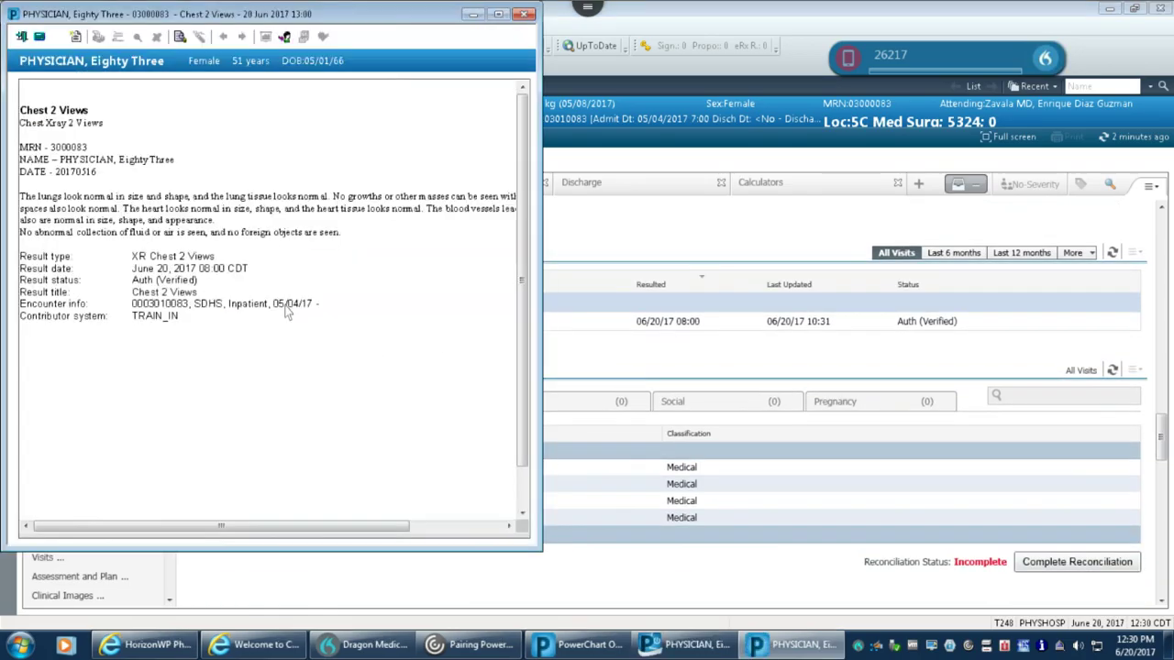
Close the X-ray report, review Procedure, Family, Social and Pregnancy histories, then return to Problems
click(524, 15)
scroll(541, 341, down, 5)
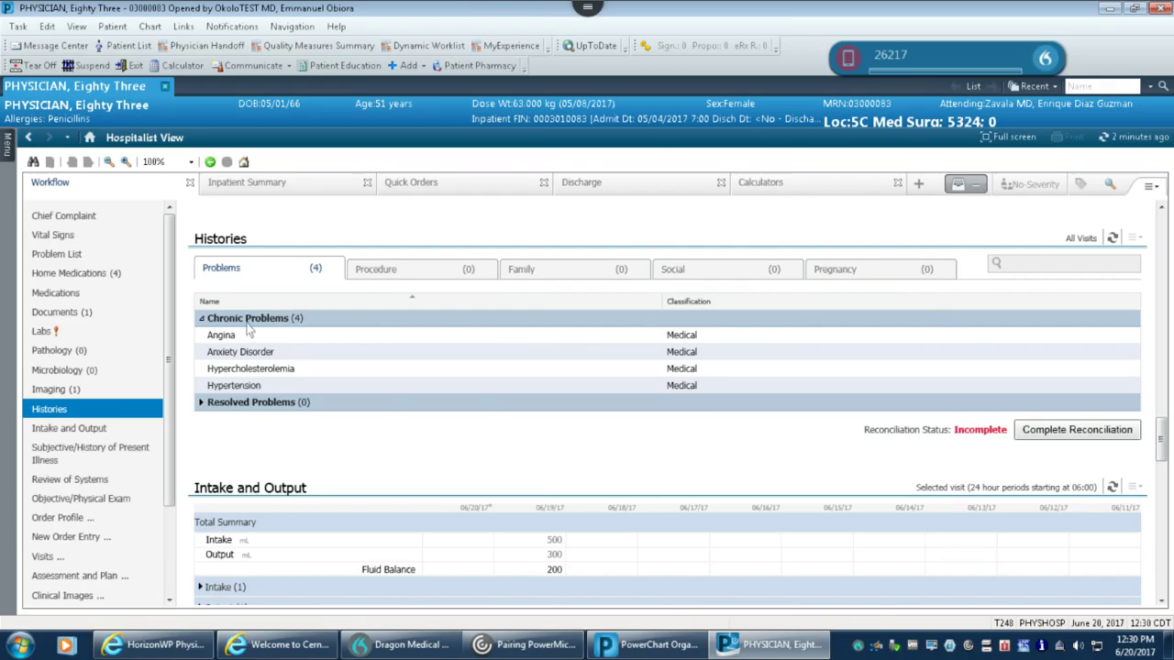
click(400, 271)
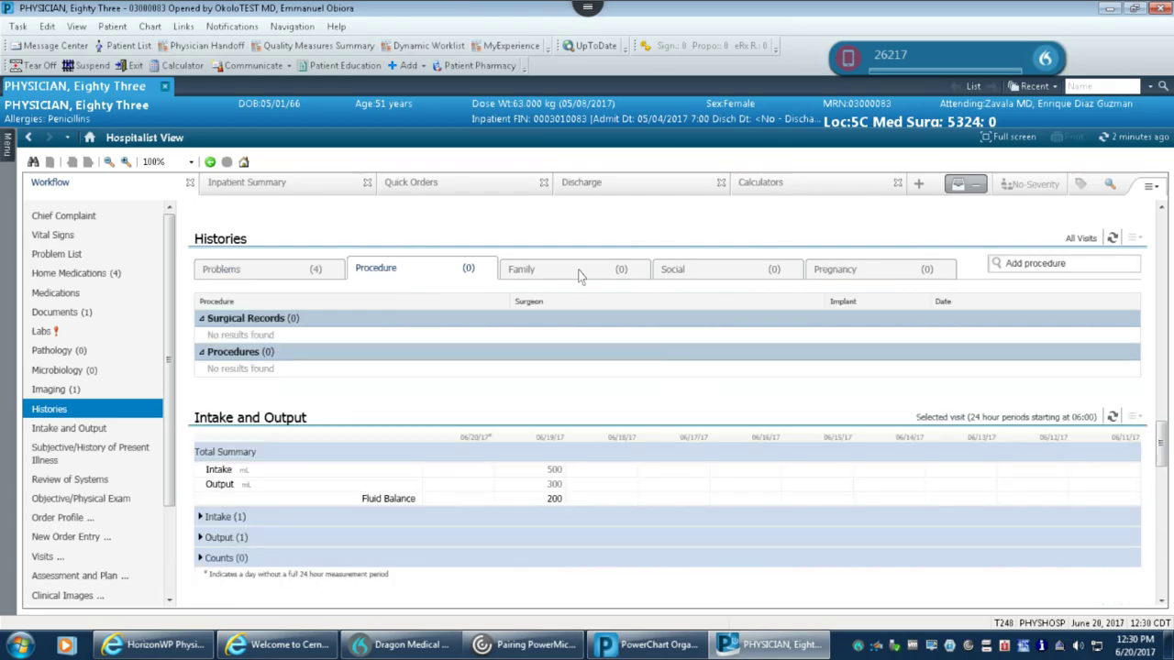
click(577, 273)
click(711, 273)
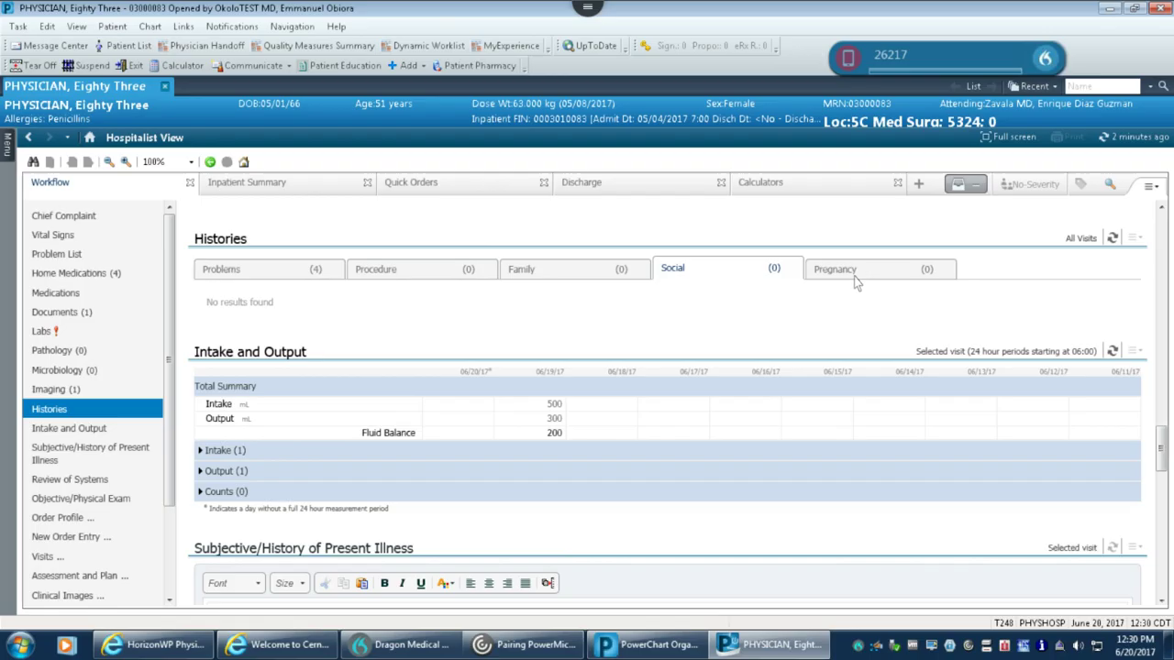
click(854, 281)
click(262, 275)
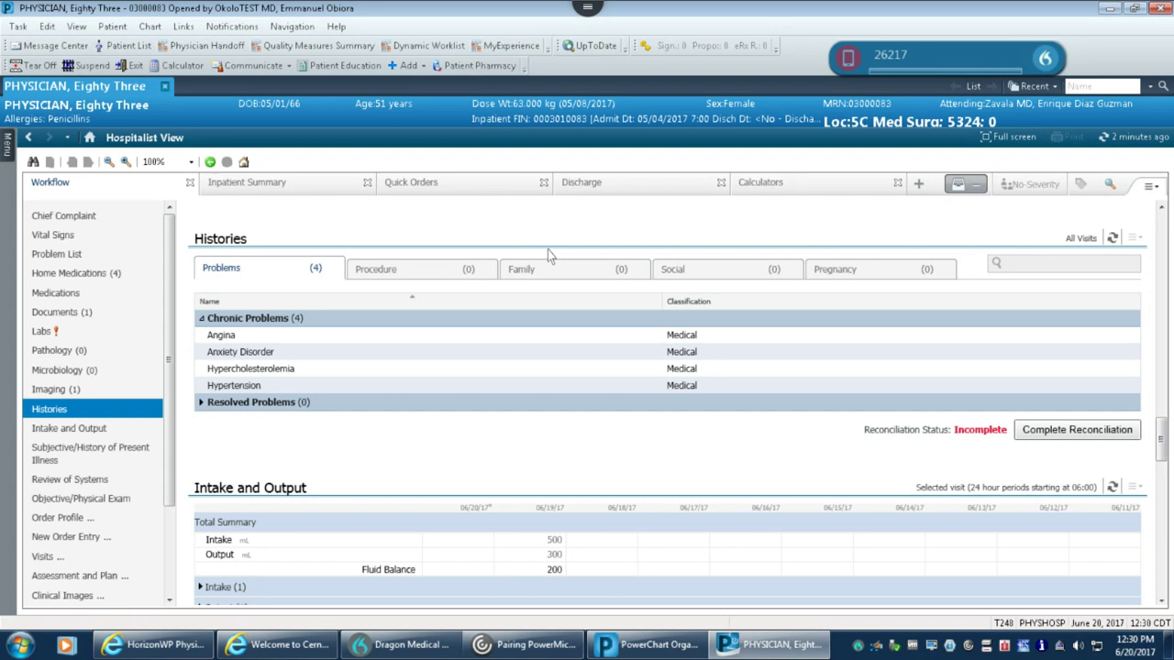
scroll(506, 309, down, 2)
scroll(538, 341, down, 10)
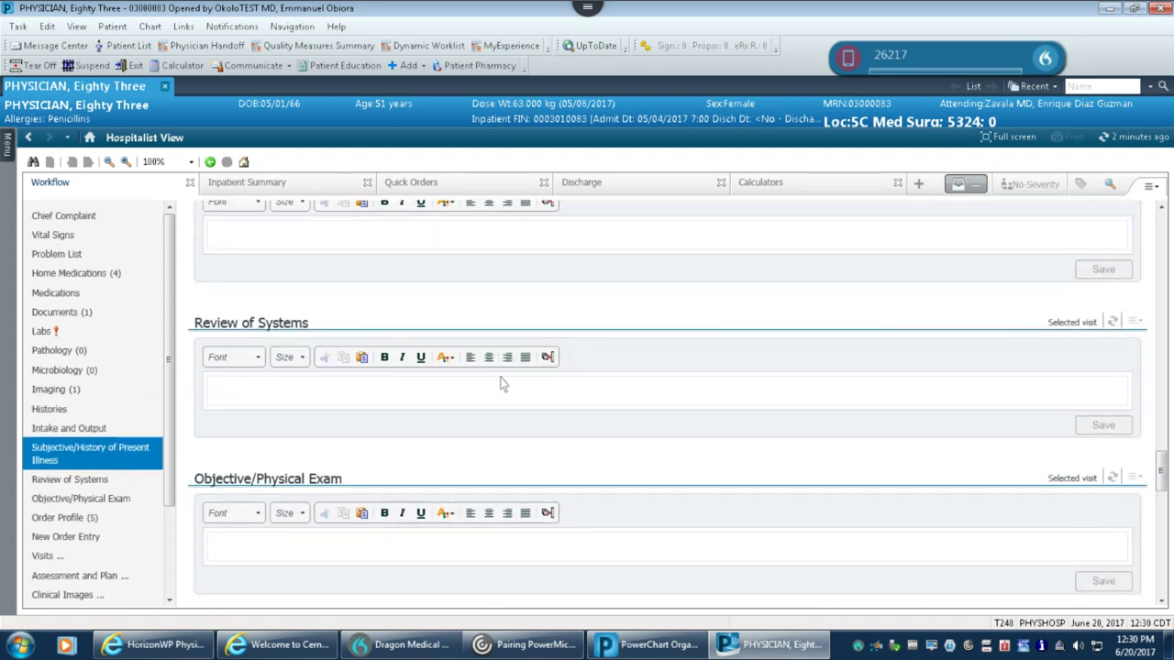
Dictate and save the HPI covering the 51-year-old's STEMI, stent and hard-to-regulate hypertension
scroll(506, 376, up, 3)
click(273, 411)
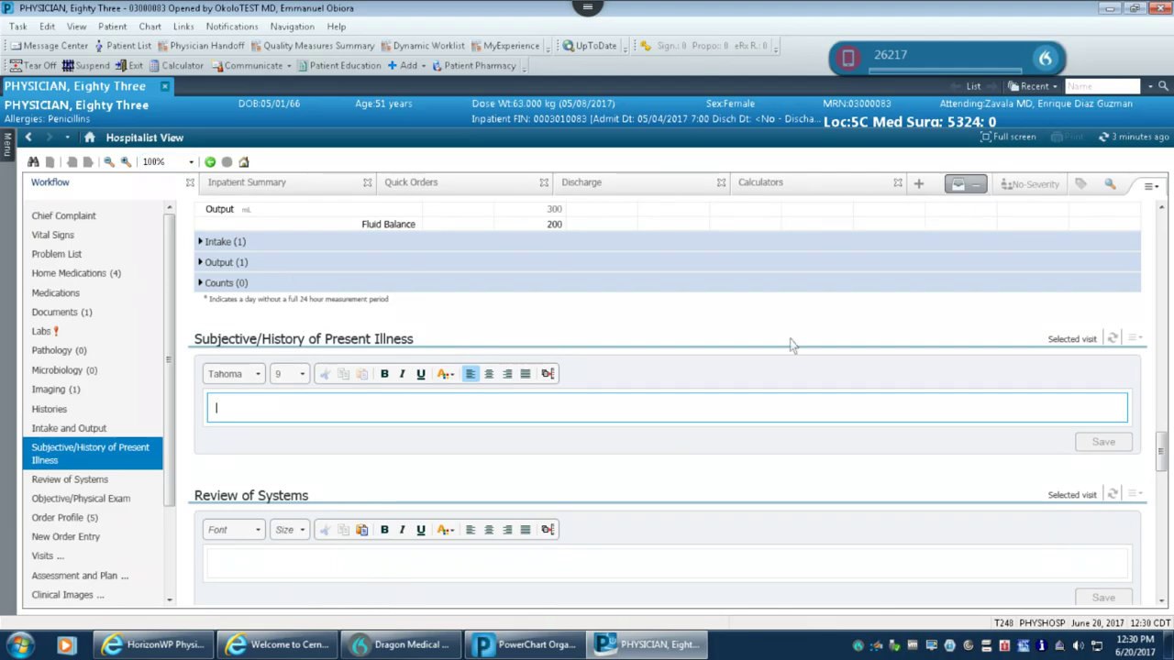
click(260, 412)
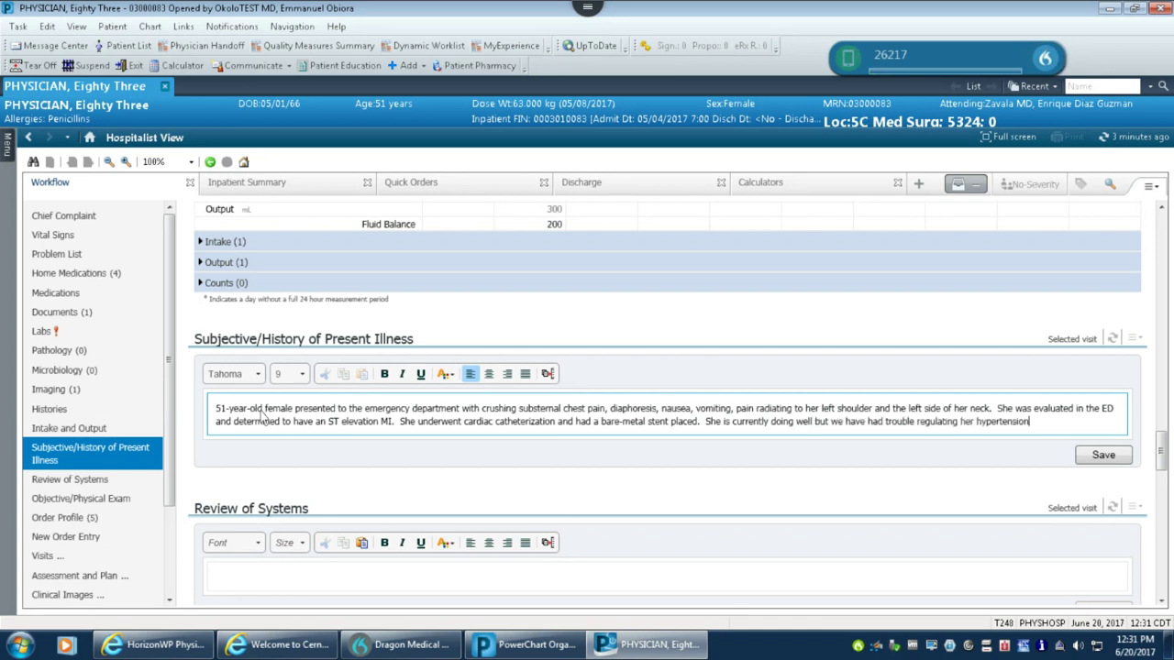
click(1106, 456)
scroll(712, 437, down, 3)
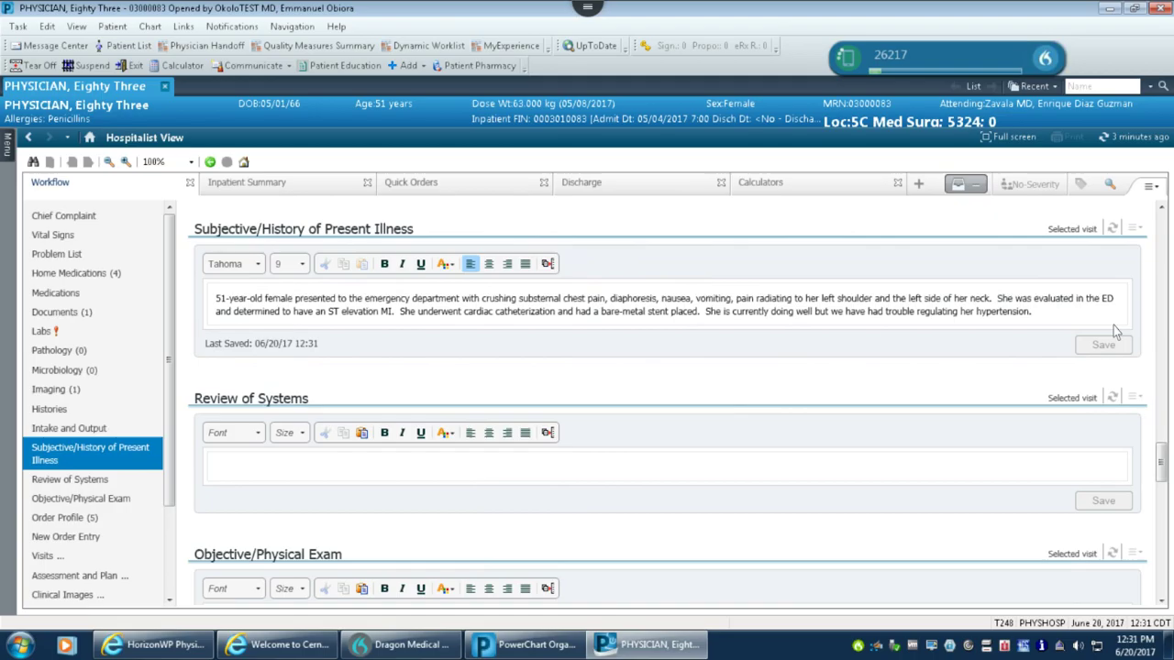
scroll(965, 367, down, 1)
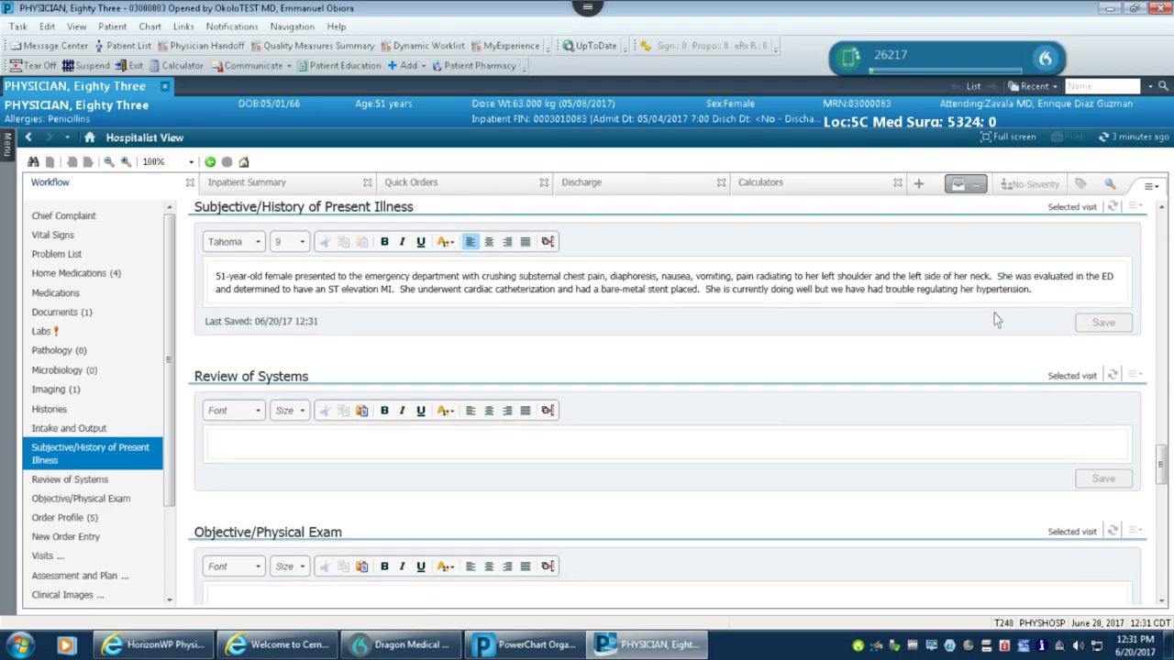
scroll(321, 449, down, 1)
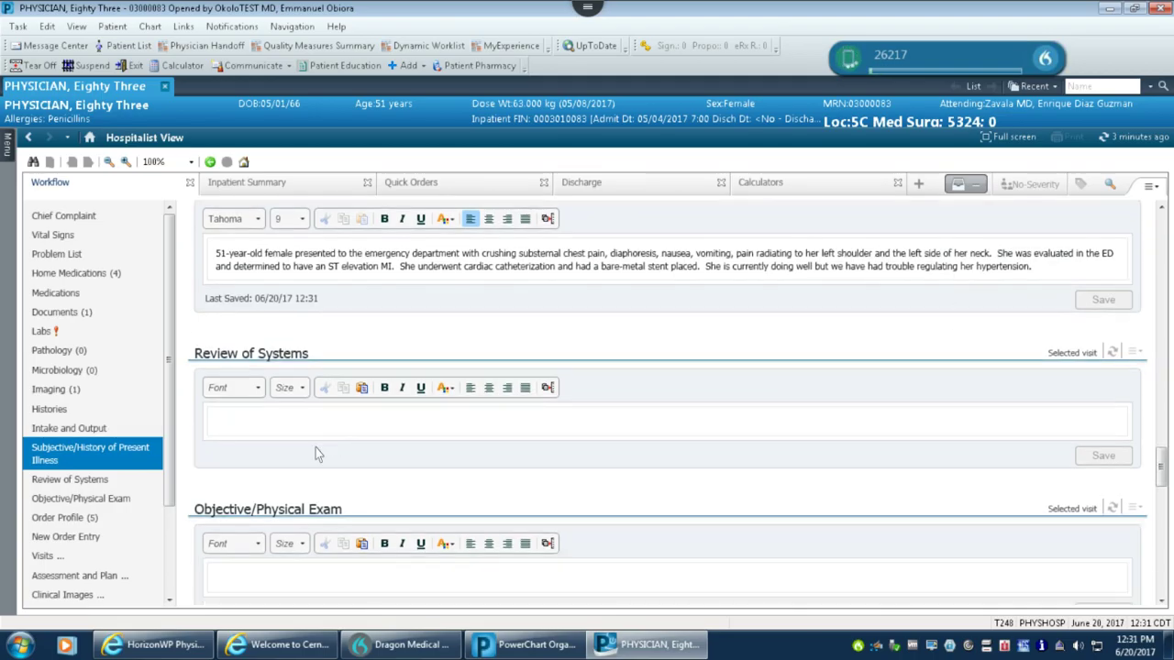
Remove the stray dictated sentence from the Review of Systems box
click(333, 418)
text(That will automatically save after just a few moments to make sure)
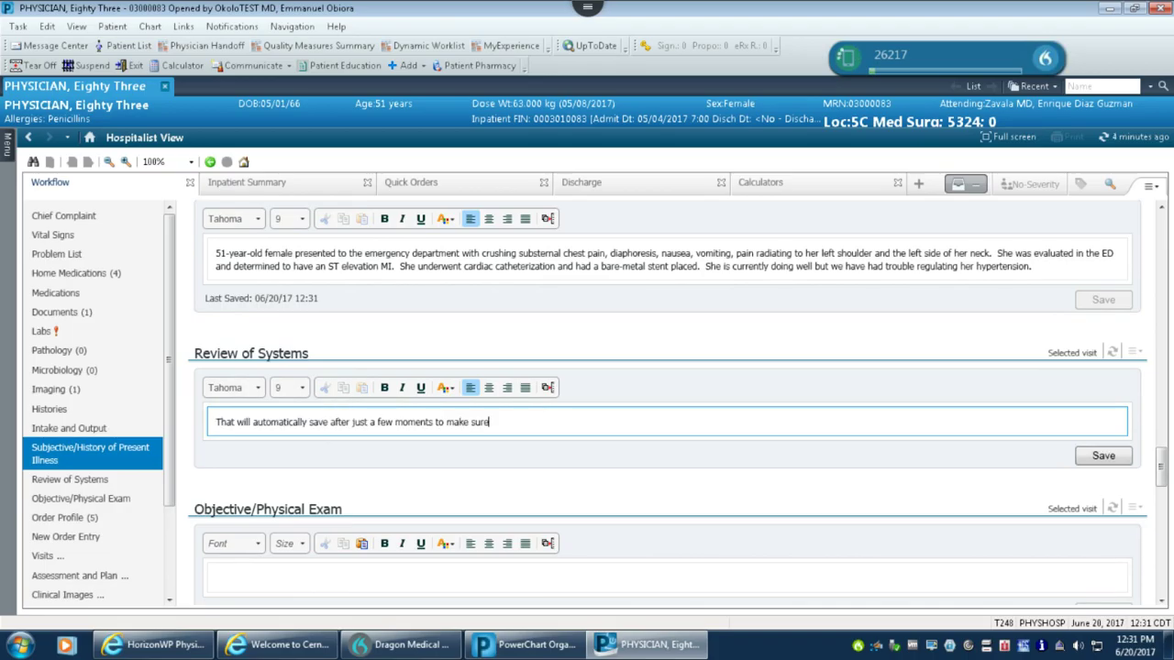
text( review of systems, he is.)
drag(619, 439, 210, 429)
key(BackSpace)
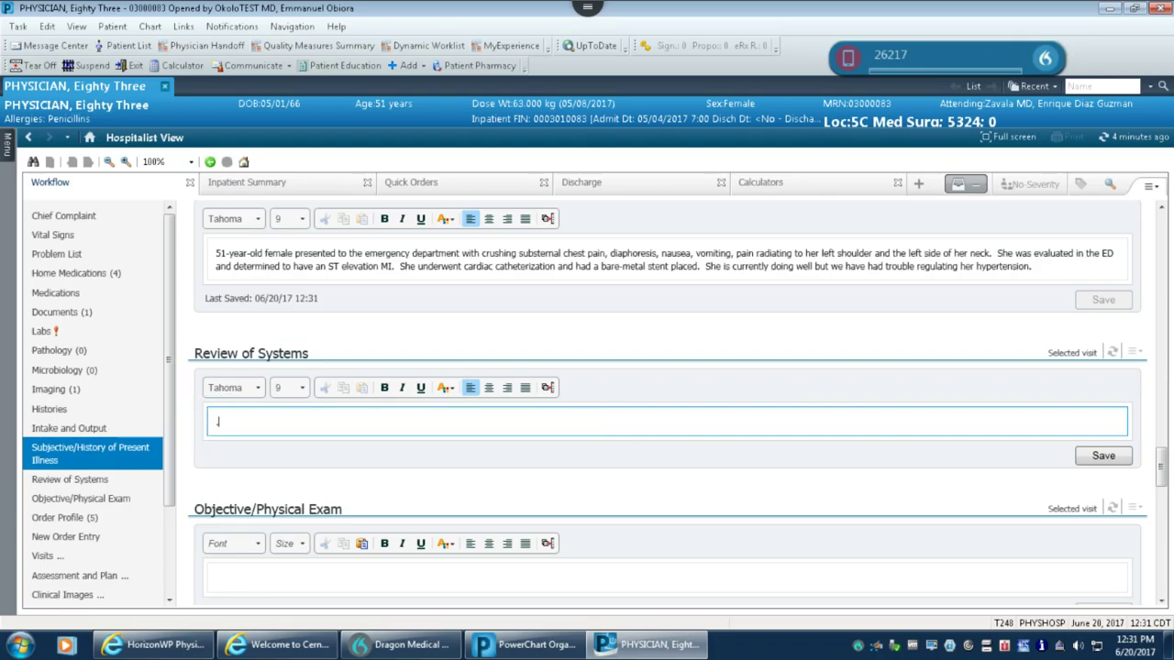
Insert the ROSComplete template and note shortness of breath with exertion under Respiratory
text(.)
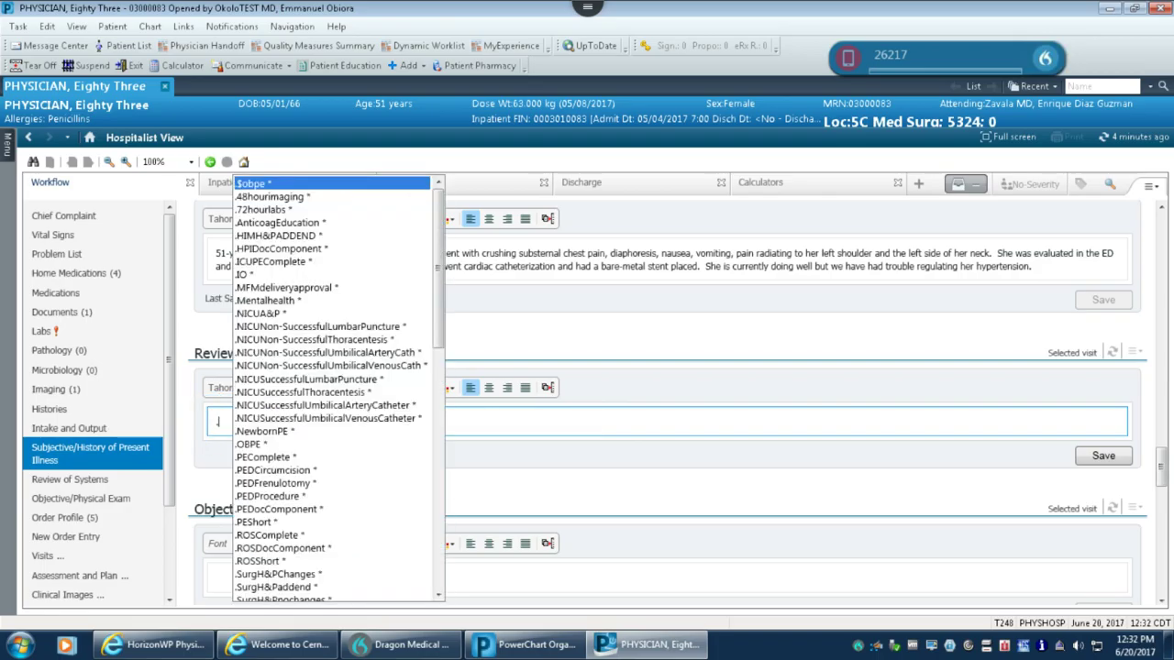
text(RO)
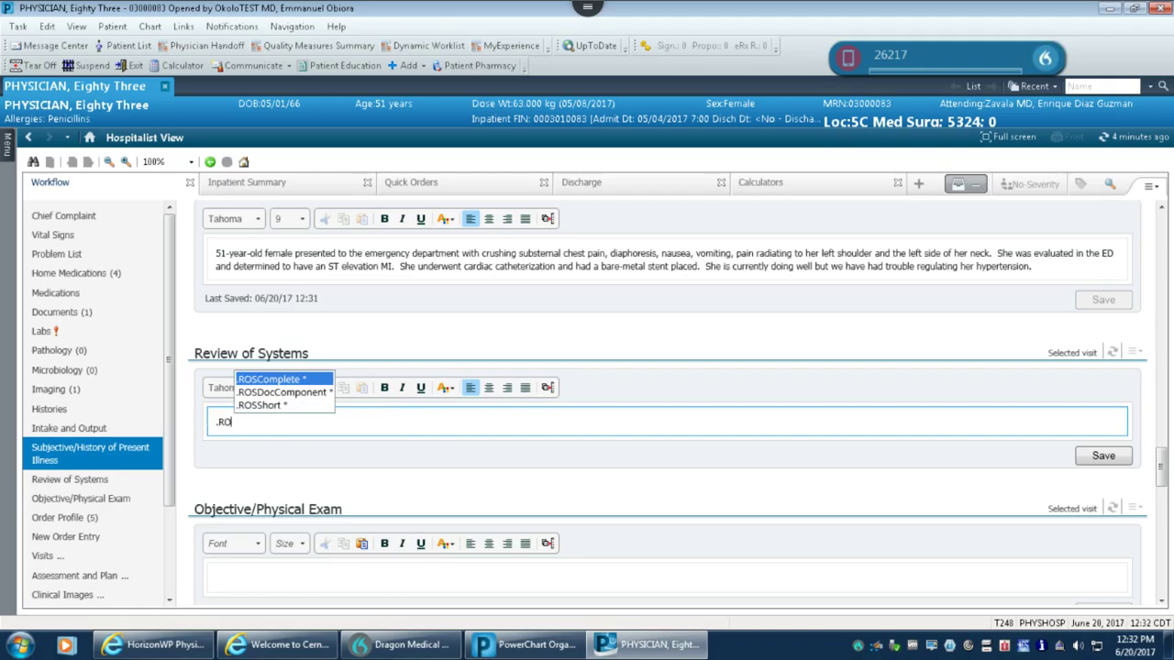
key(Return)
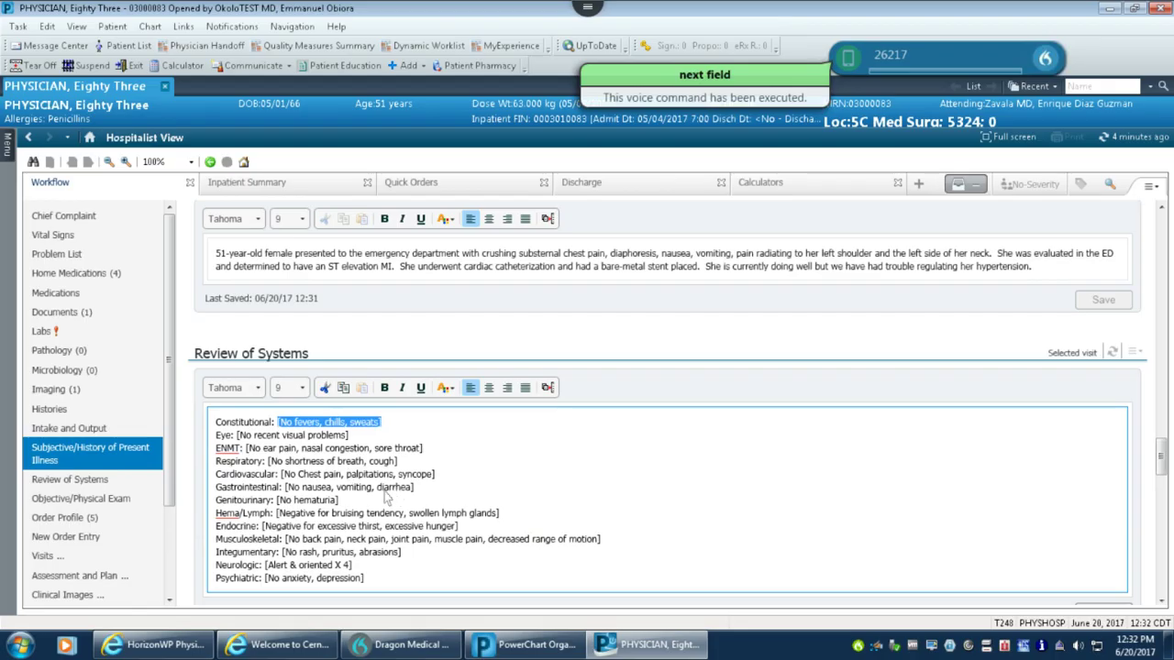
click(266, 461)
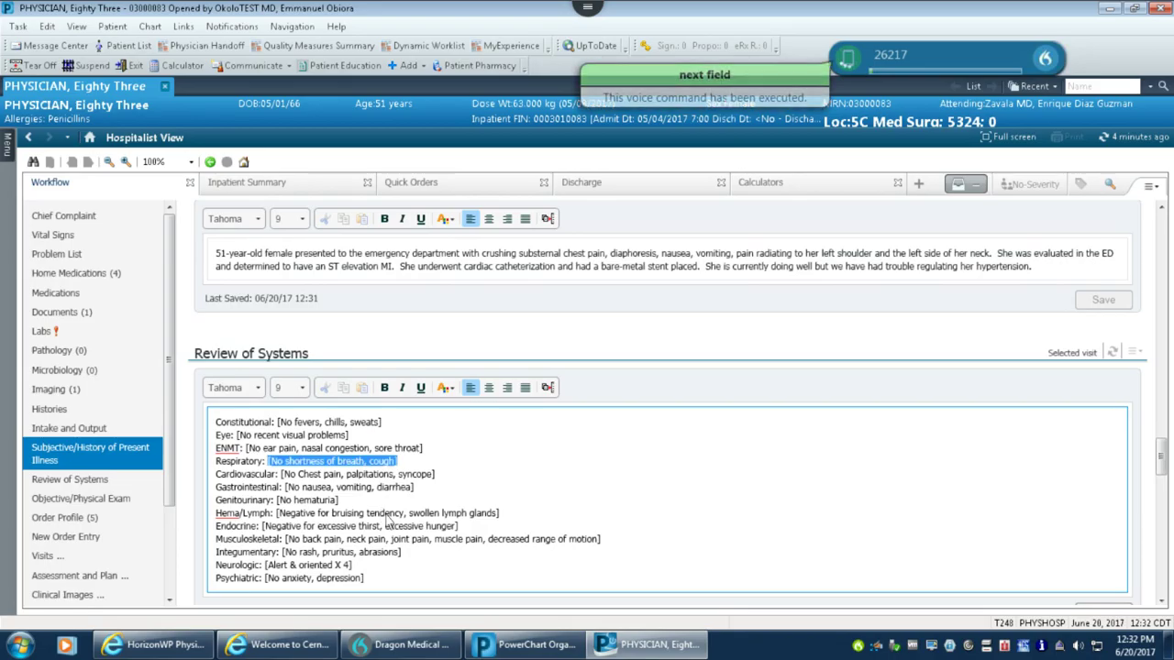
text(Some shortness of breath with exertion)
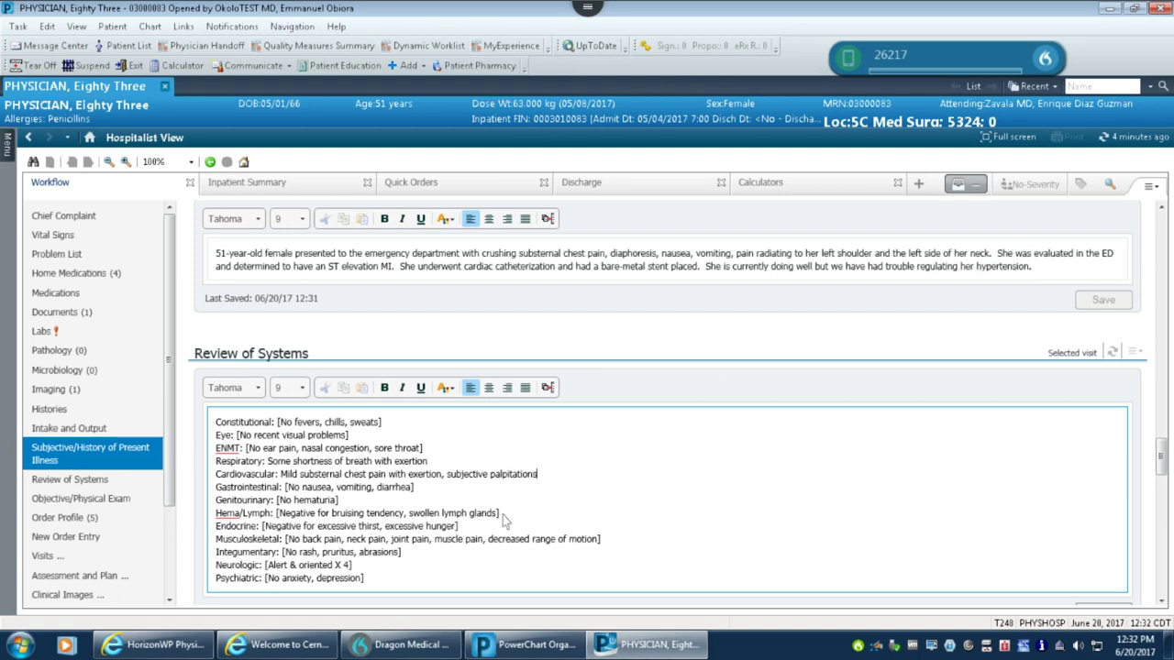
scroll(631, 468, down, 2)
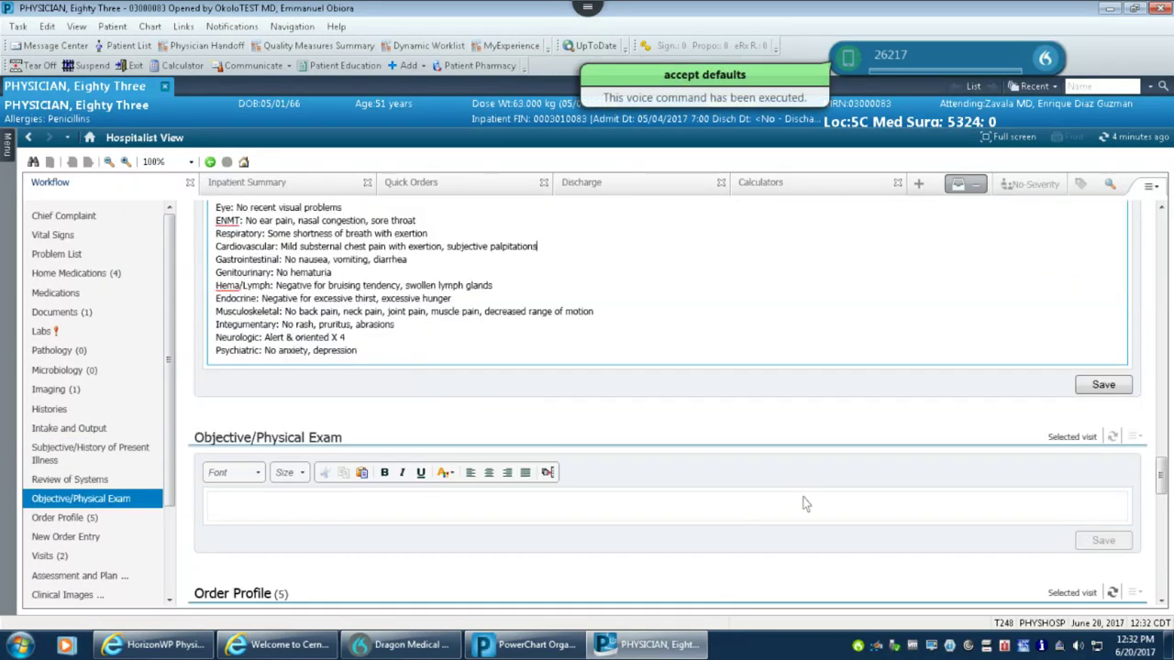
Save the Review of Systems and dismiss the page loading error
click(1093, 390)
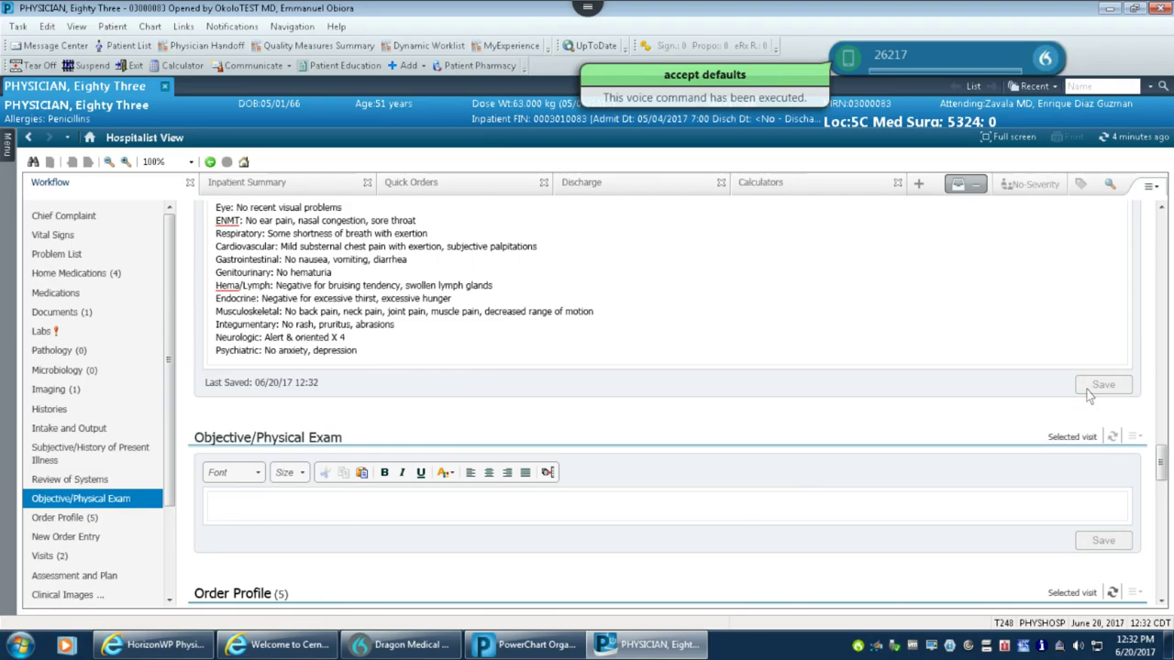
scroll(621, 369, up, 2)
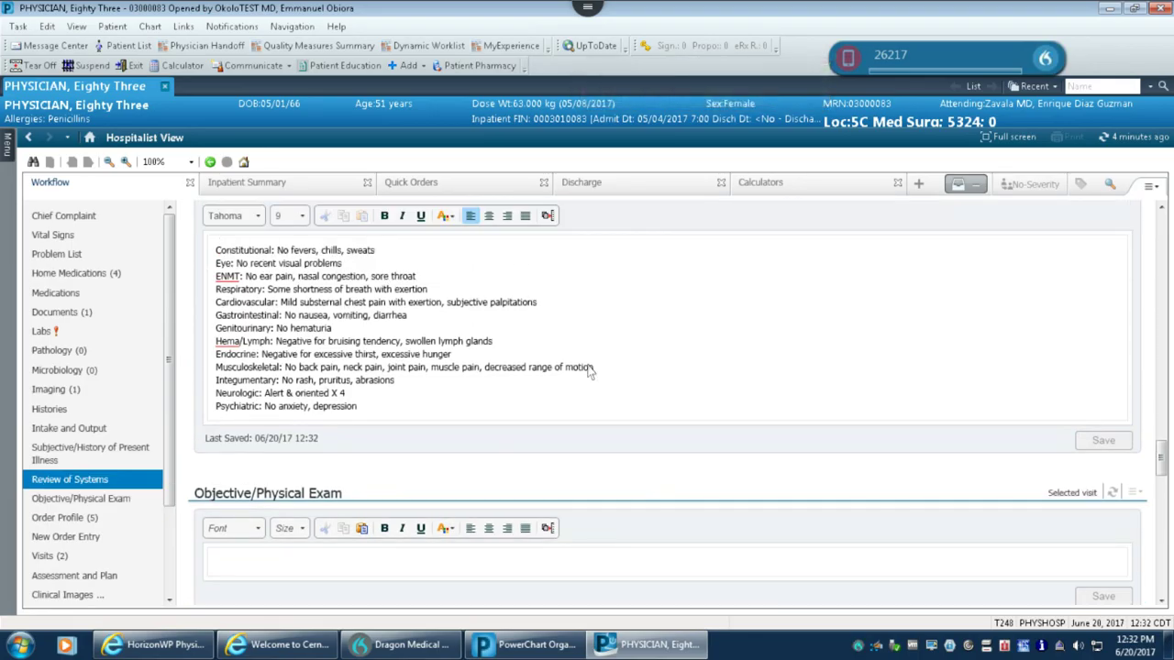
scroll(587, 367, down, 1)
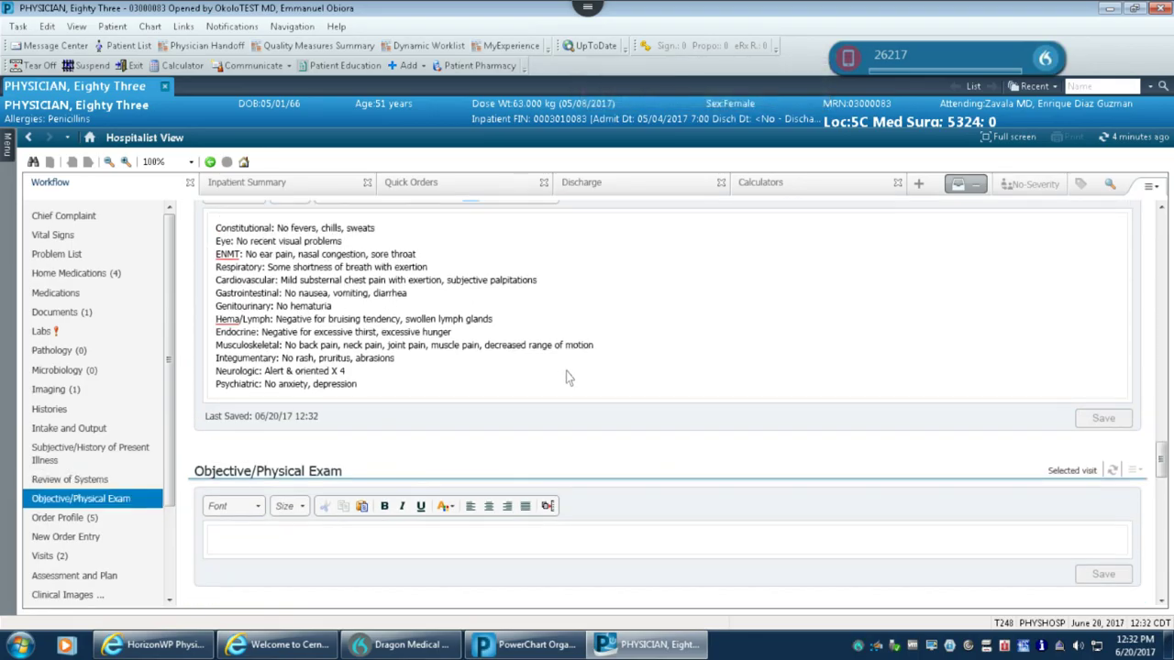
scroll(566, 372, down, 10)
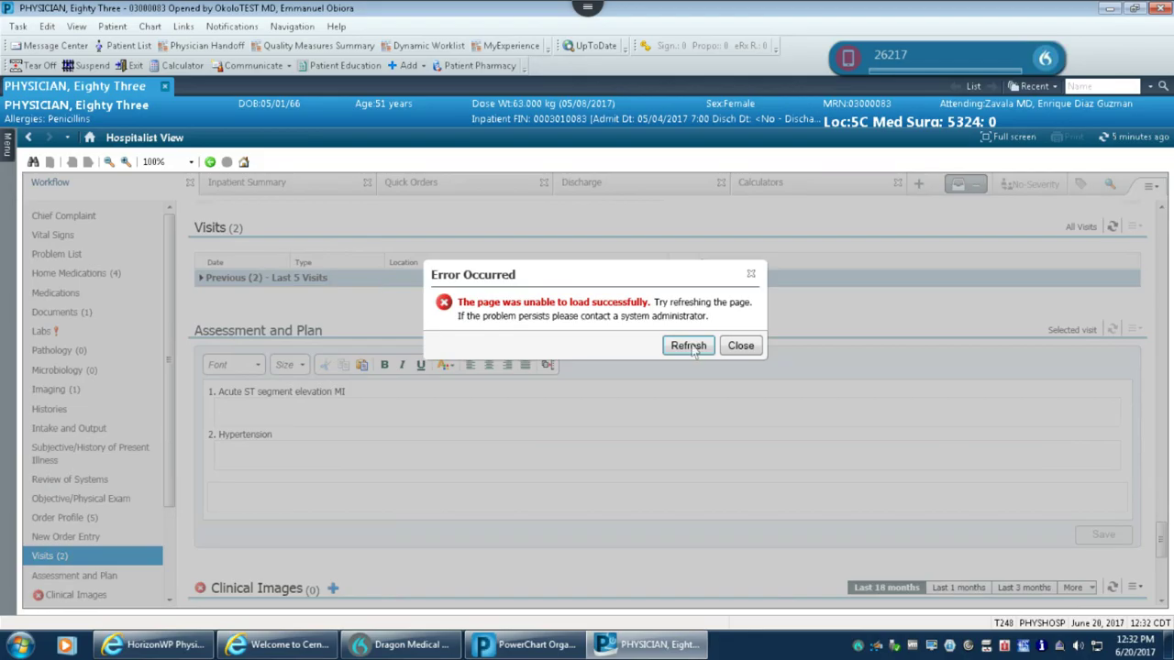
click(741, 345)
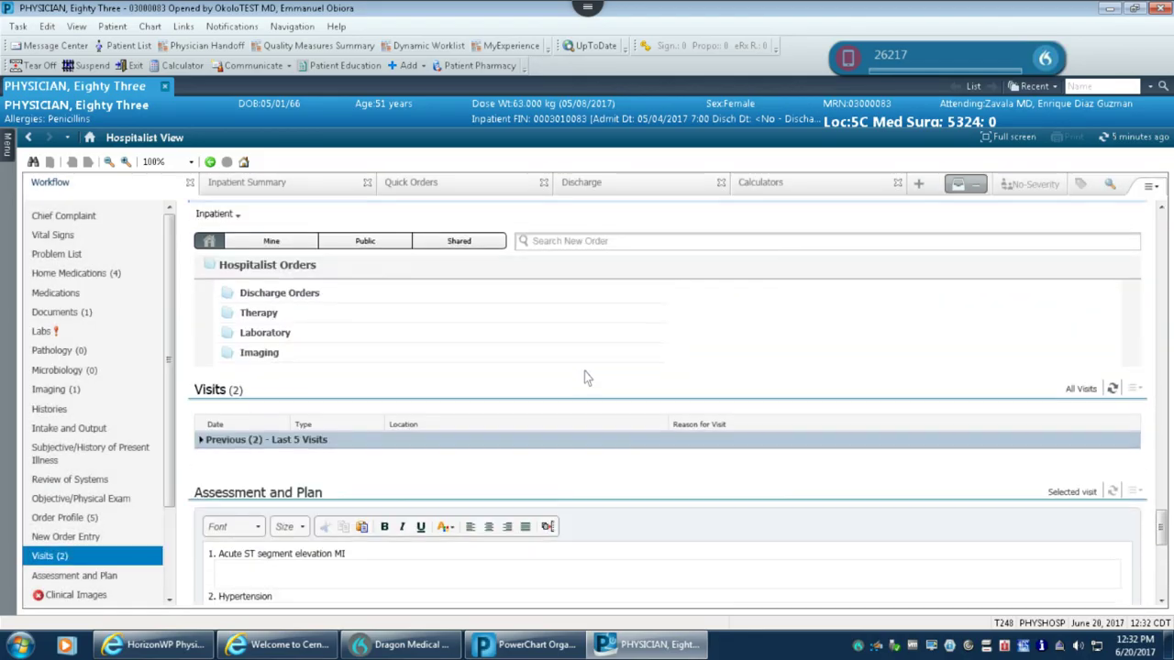
scroll(486, 376, up, 8)
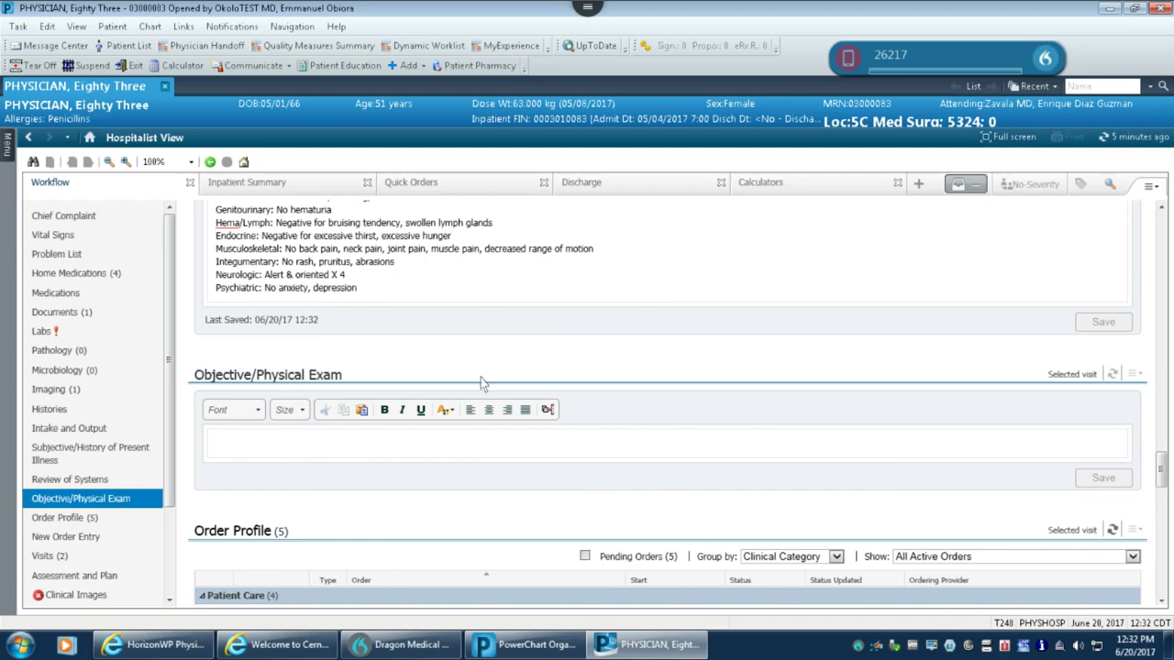
scroll(484, 383, up, 2)
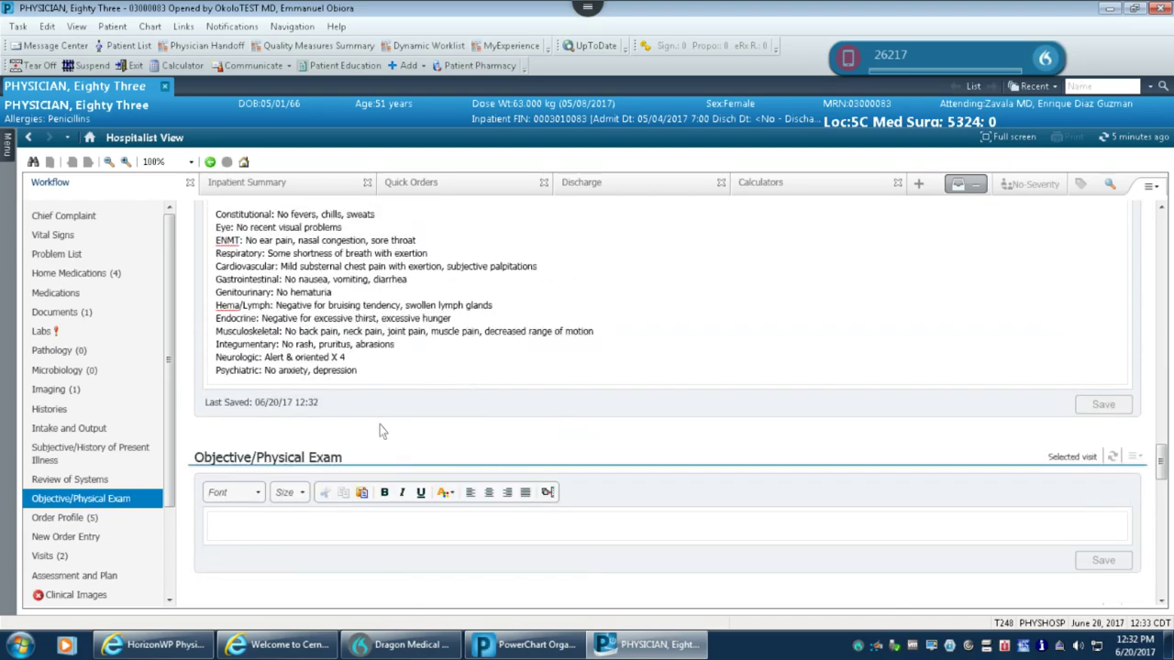
scroll(380, 425, down, 3)
Insert the .PEShort exam template, note irregular rhythm with normal rate and no murmurs, and save
click(330, 413)
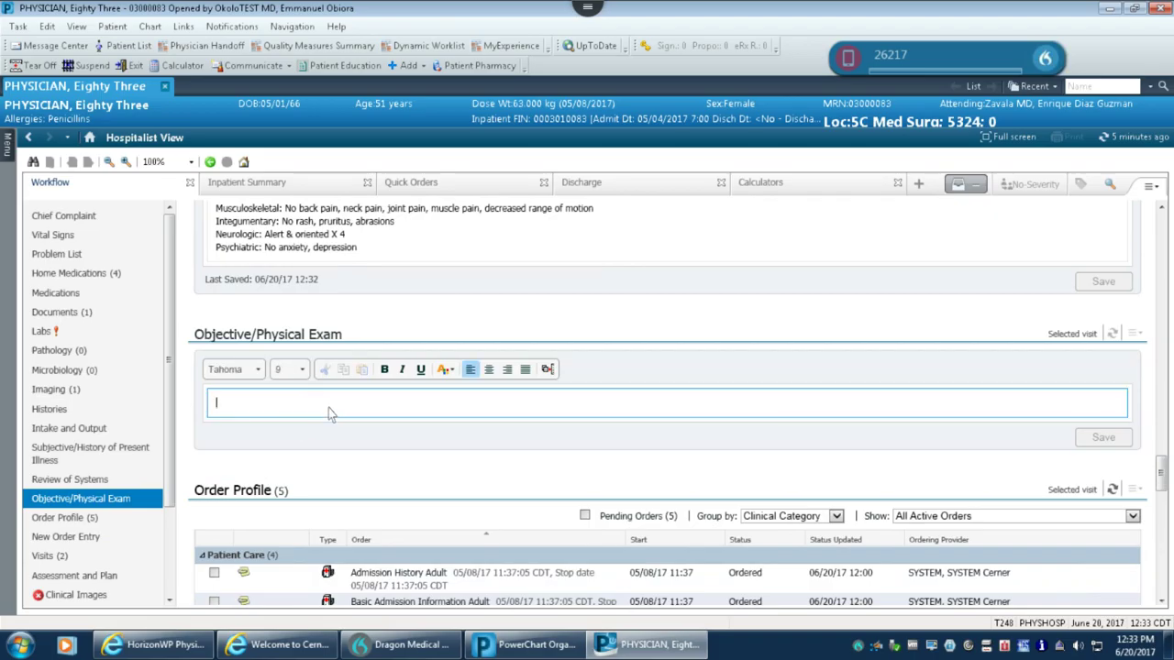
text(.PE)
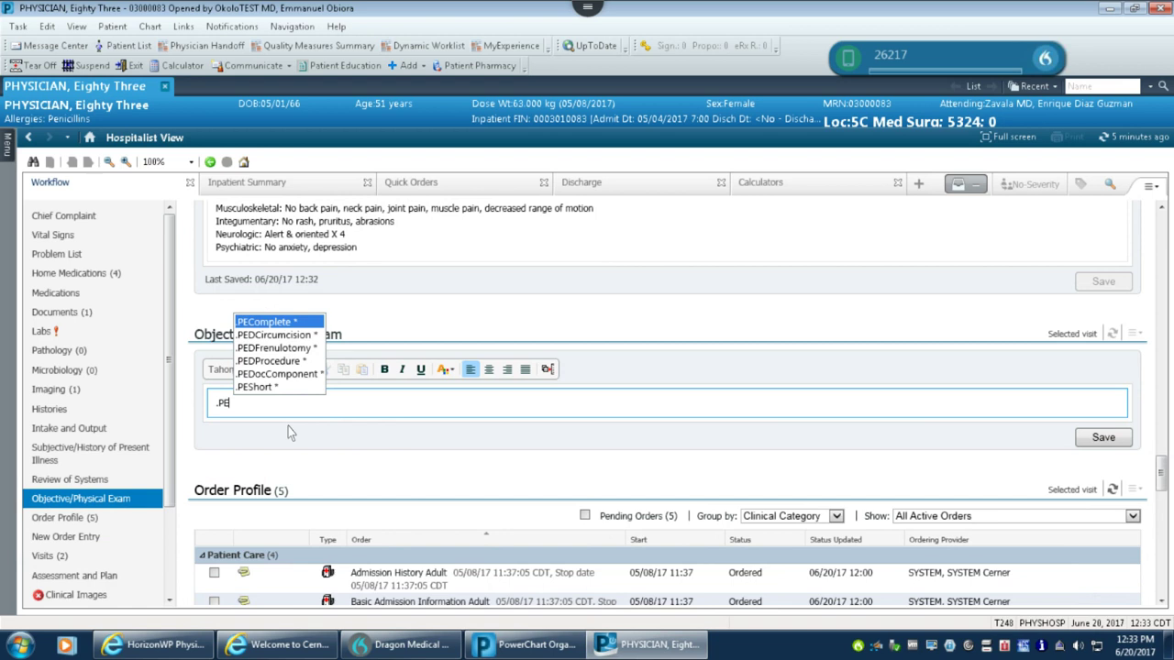
key(Down)
key(Down)
key(Down)
key(Down)
key(Down)
key(Return)
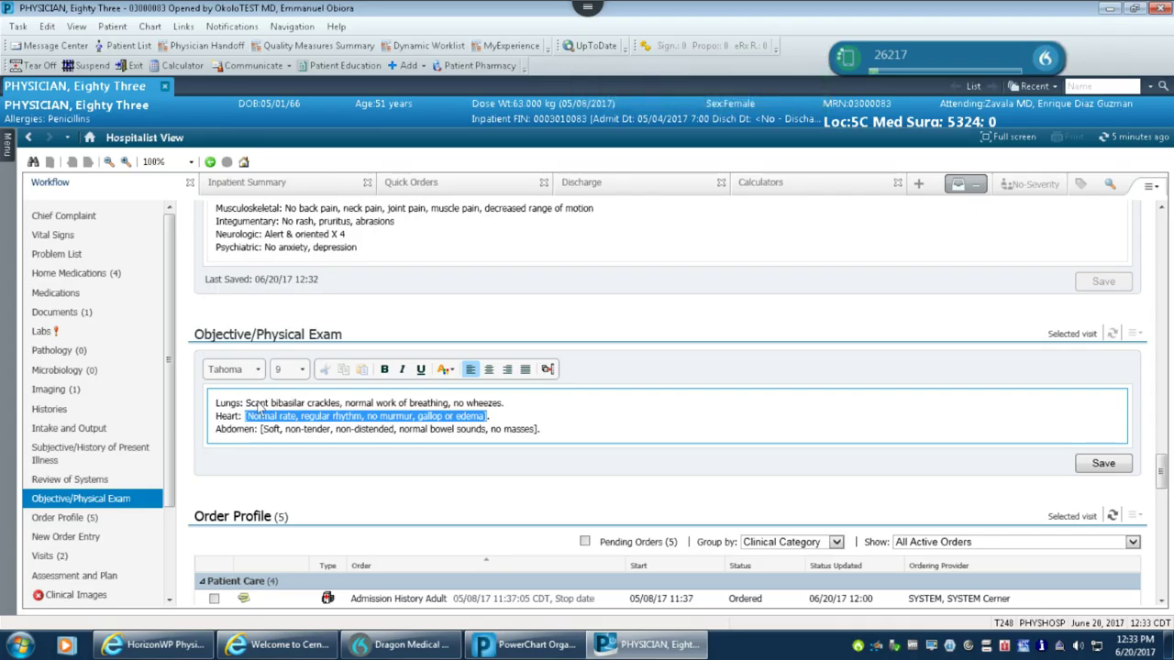
text(Irregular rhythm but normal rate)
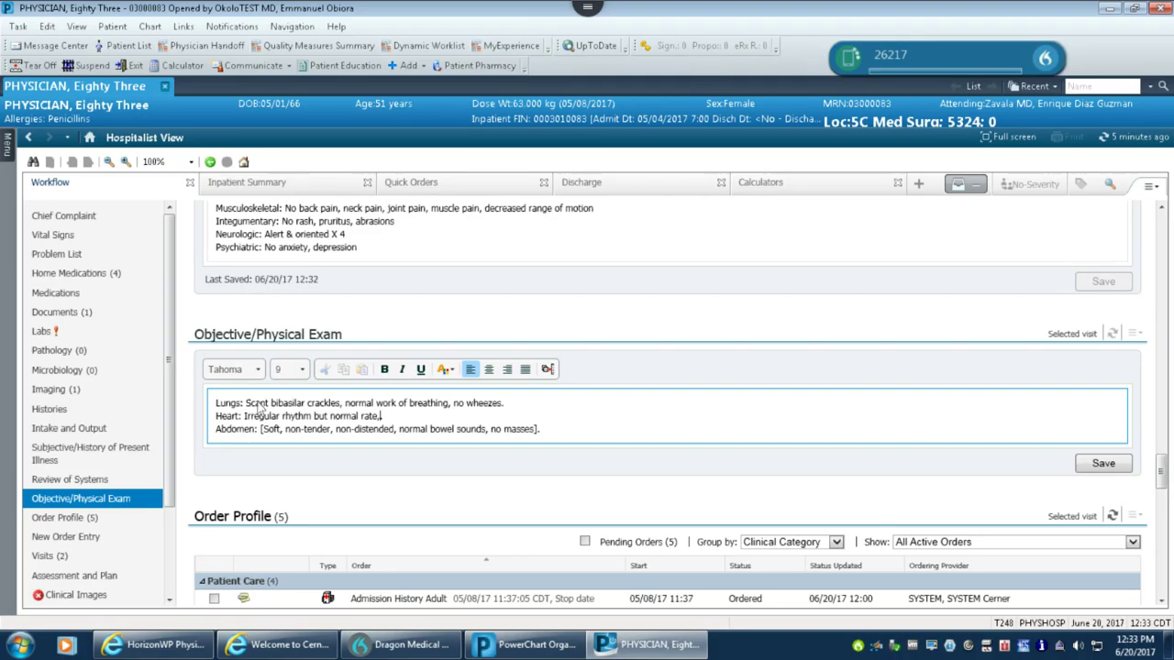
text(, no murmurs, gallops, or rubs)
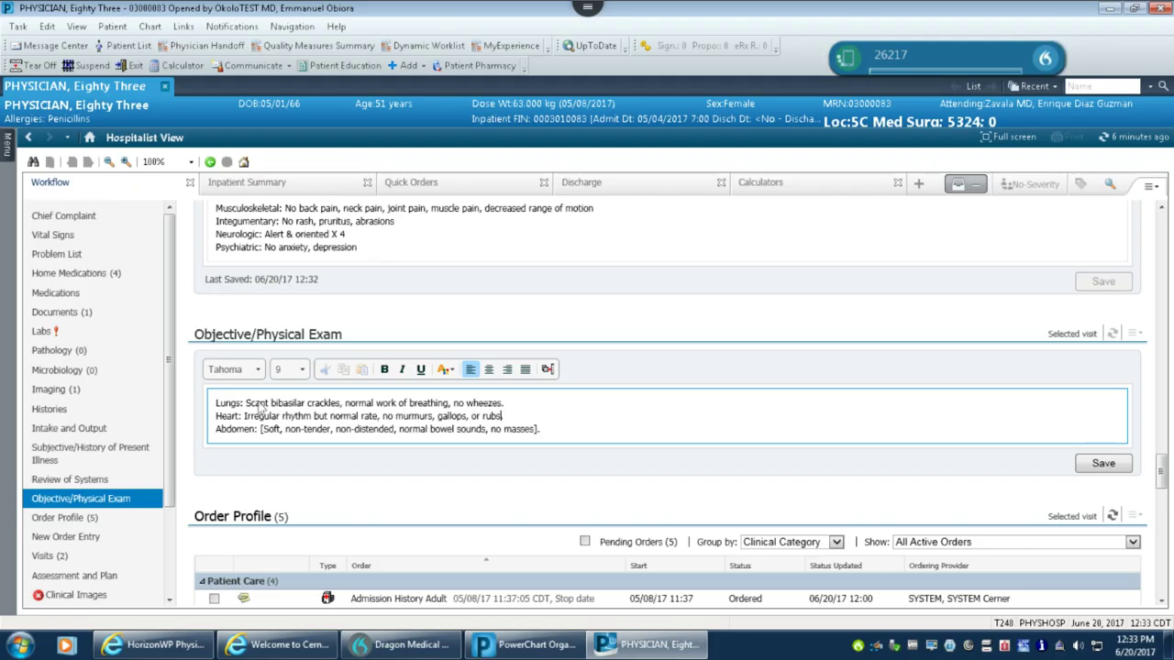
click(1104, 468)
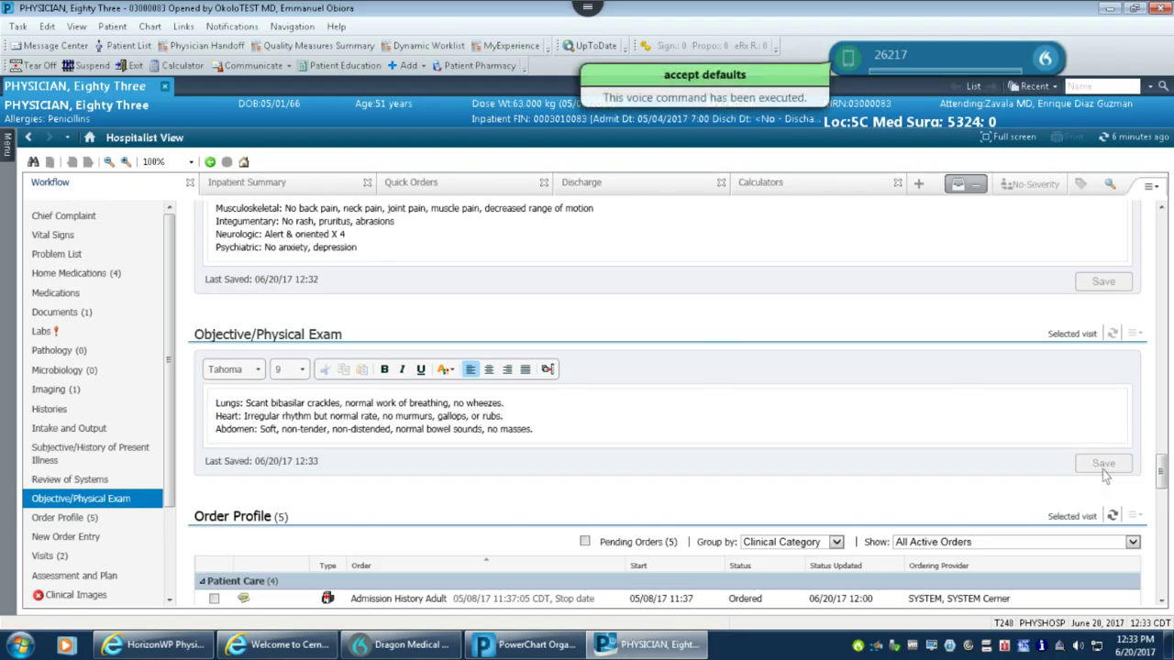
Expand Hospitalist Orders > Laboratory and list the In Morning labs (CBC, BMP, CMP, Troponin-I)
scroll(903, 424, down, 3)
scroll(900, 420, down, 5)
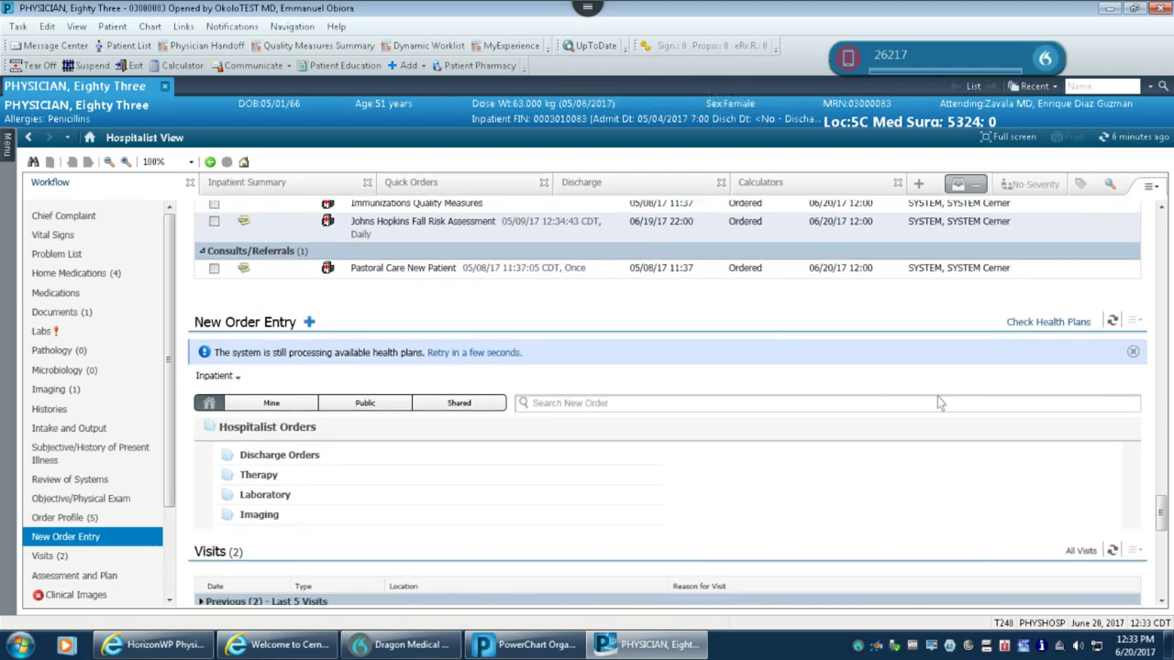
scroll(941, 404, down, 2)
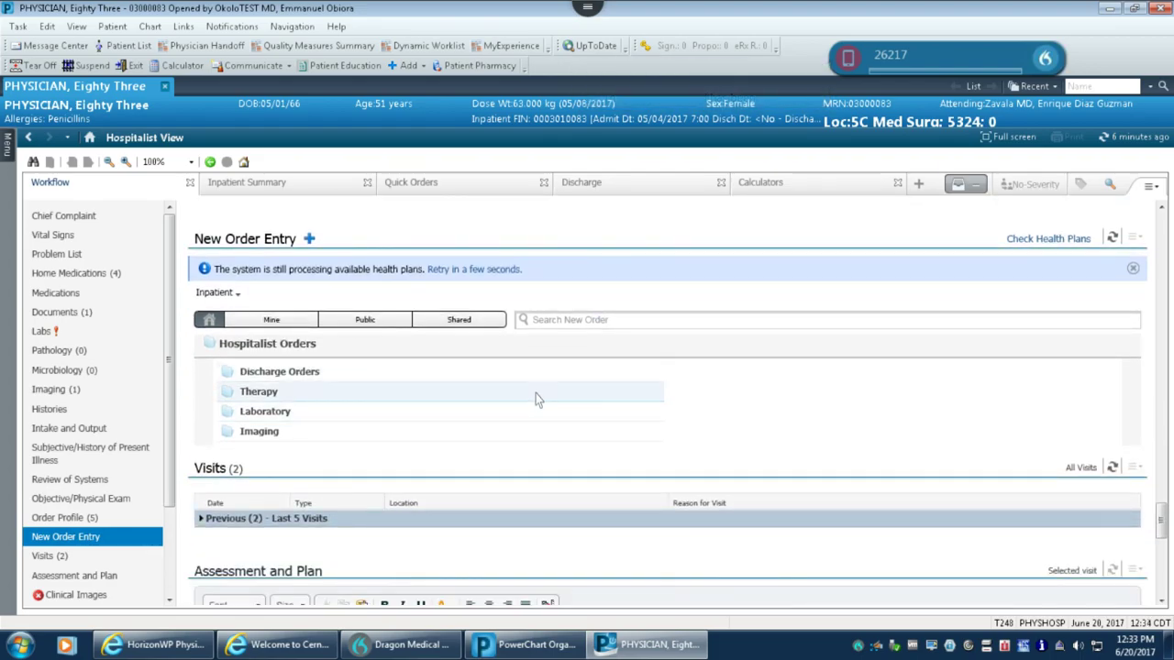
scroll(532, 385, up, 1)
scroll(553, 332, up, 1)
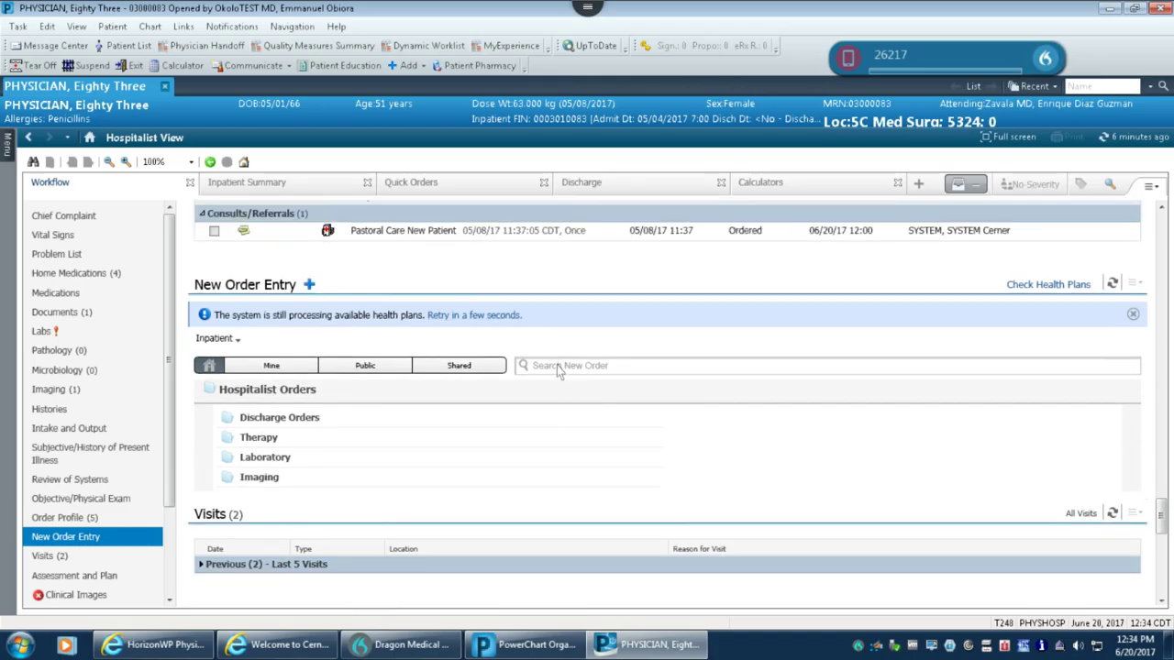
click(573, 365)
click(276, 457)
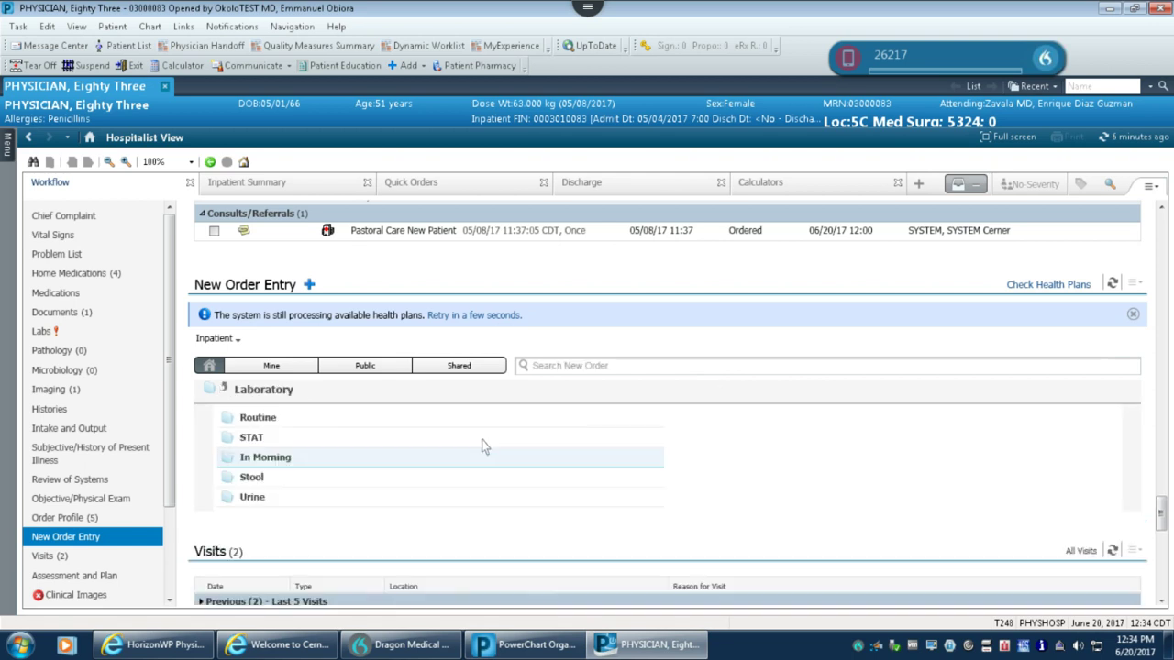
scroll(448, 414, down, 1)
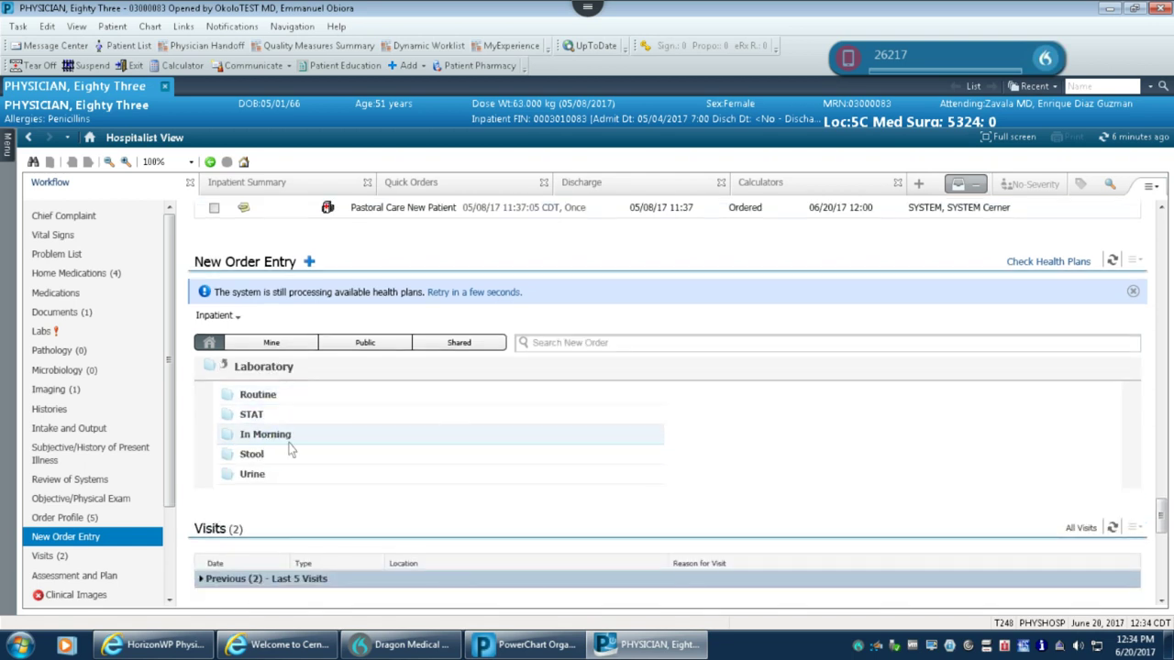
click(289, 443)
scroll(354, 459, down, 3)
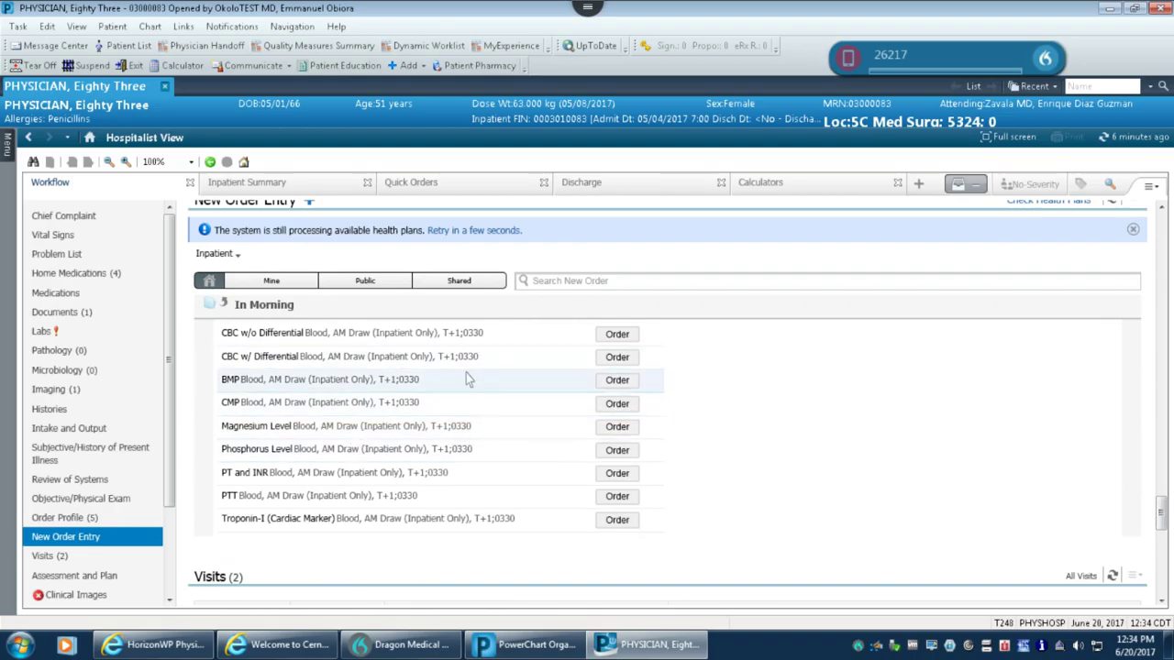
scroll(486, 390, down, 1)
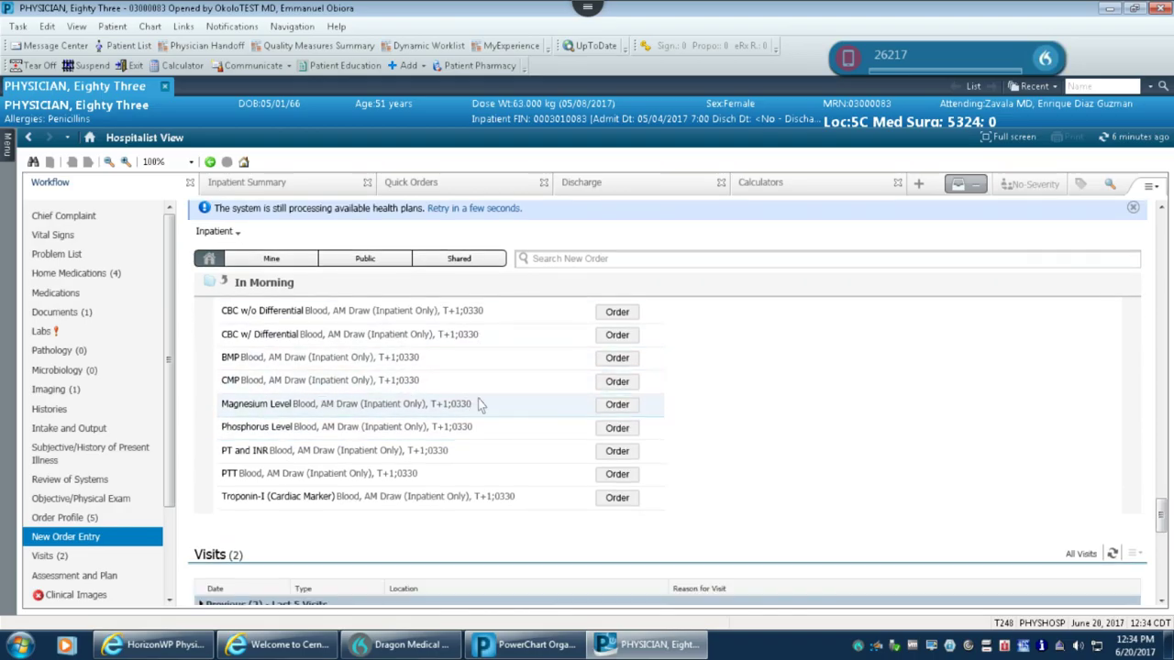
scroll(404, 321, up, 1)
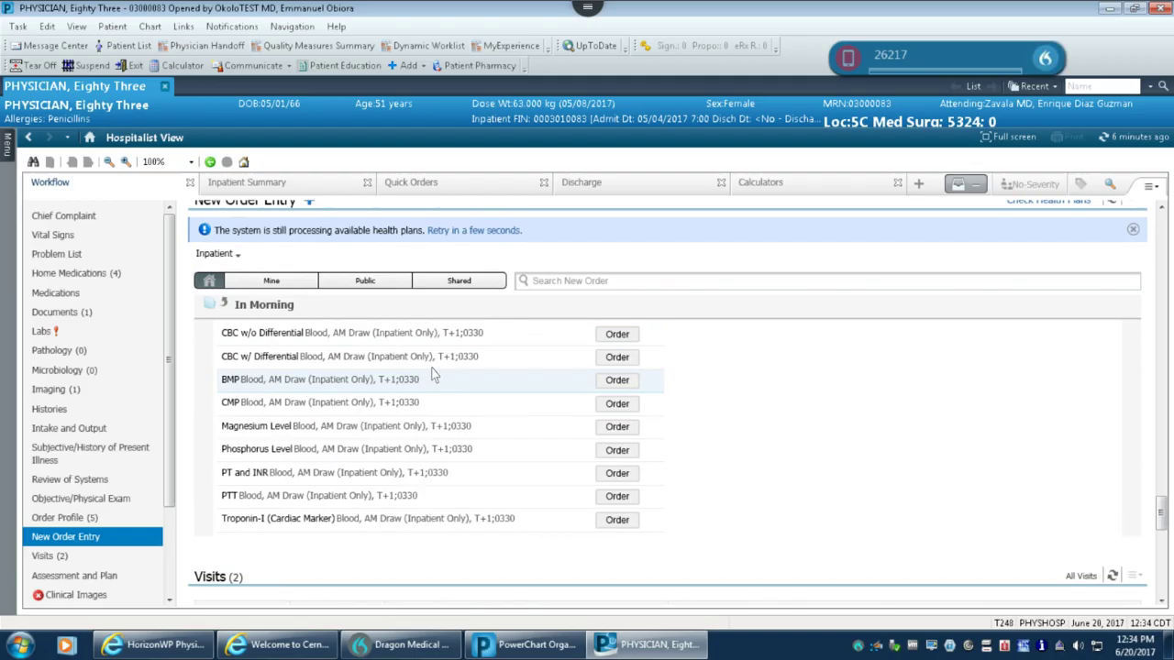
scroll(569, 298, up, 3)
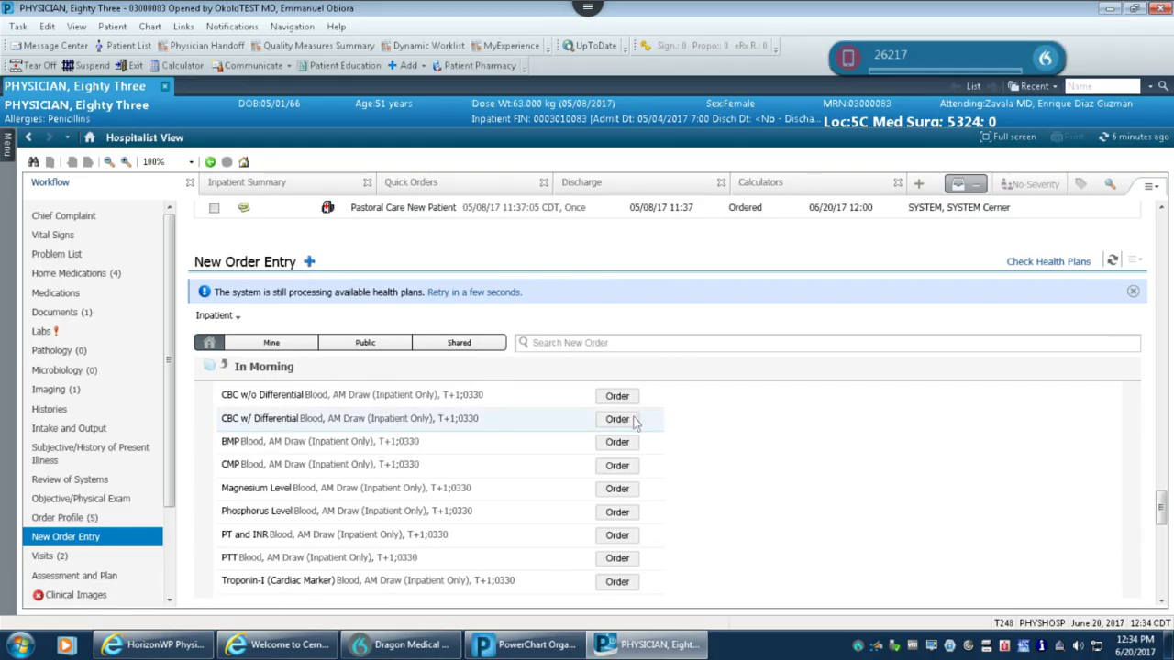
scroll(501, 424, up, 1)
scroll(501, 424, up, 5)
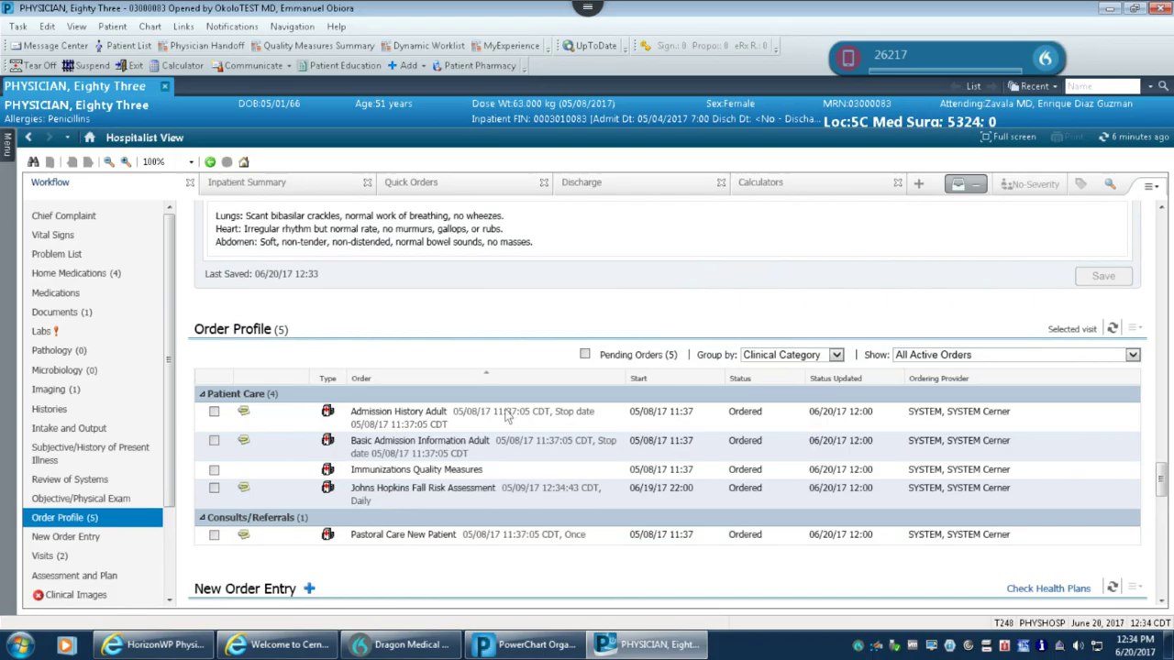
scroll(493, 454, down, 3)
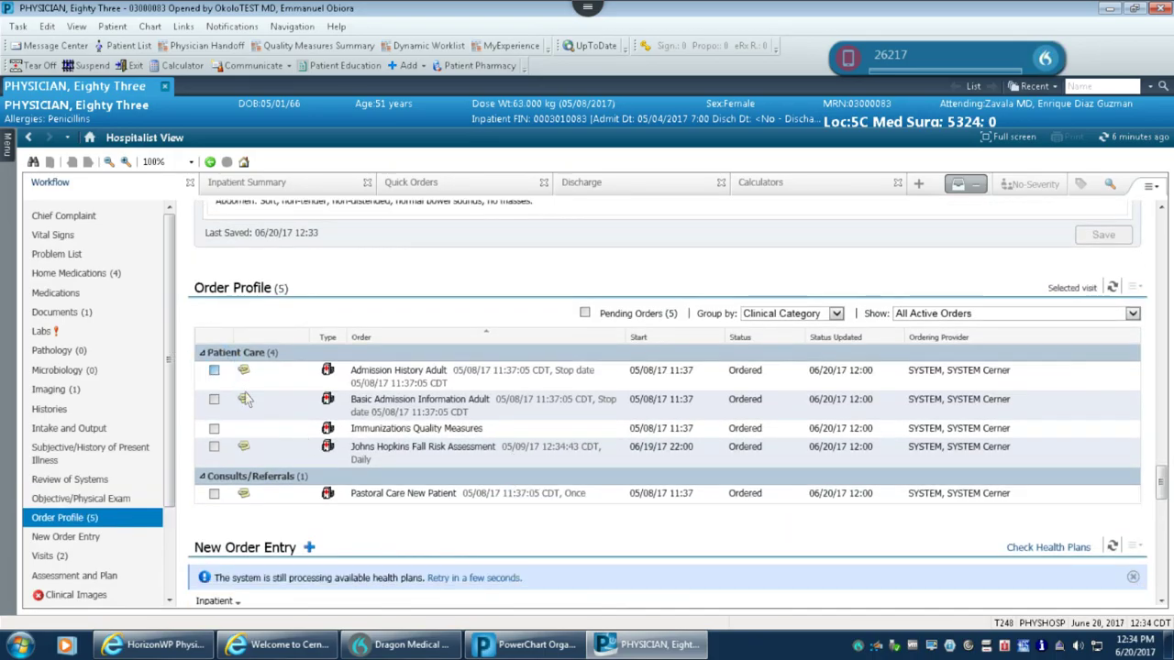
click(214, 369)
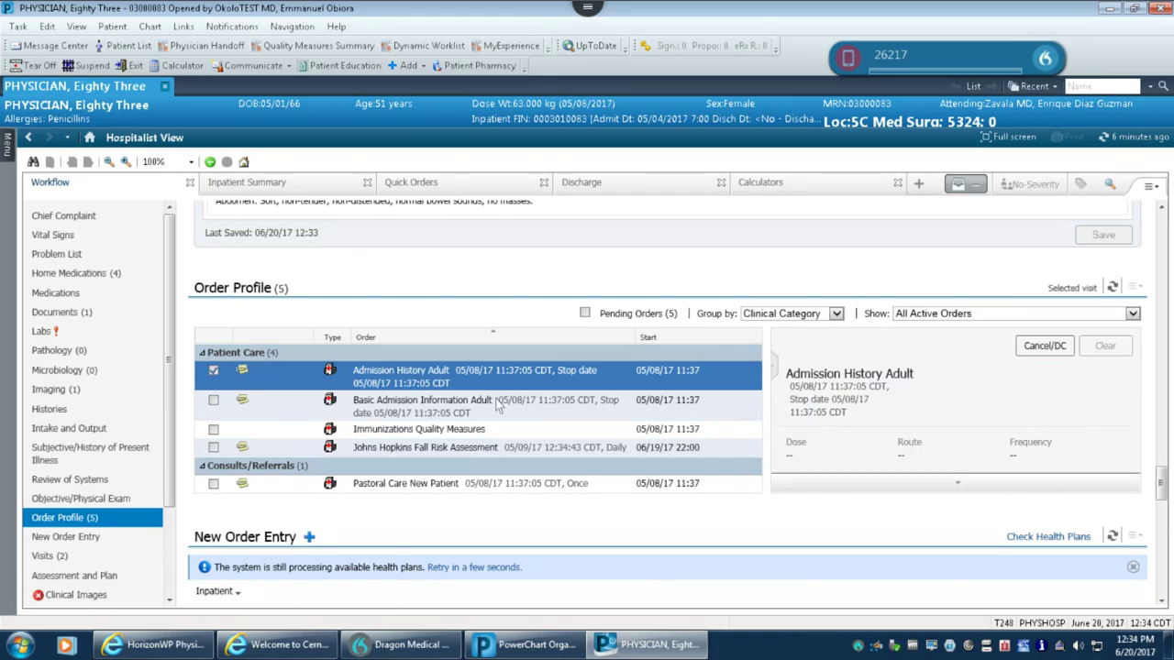
click(213, 370)
scroll(404, 417, down, 4)
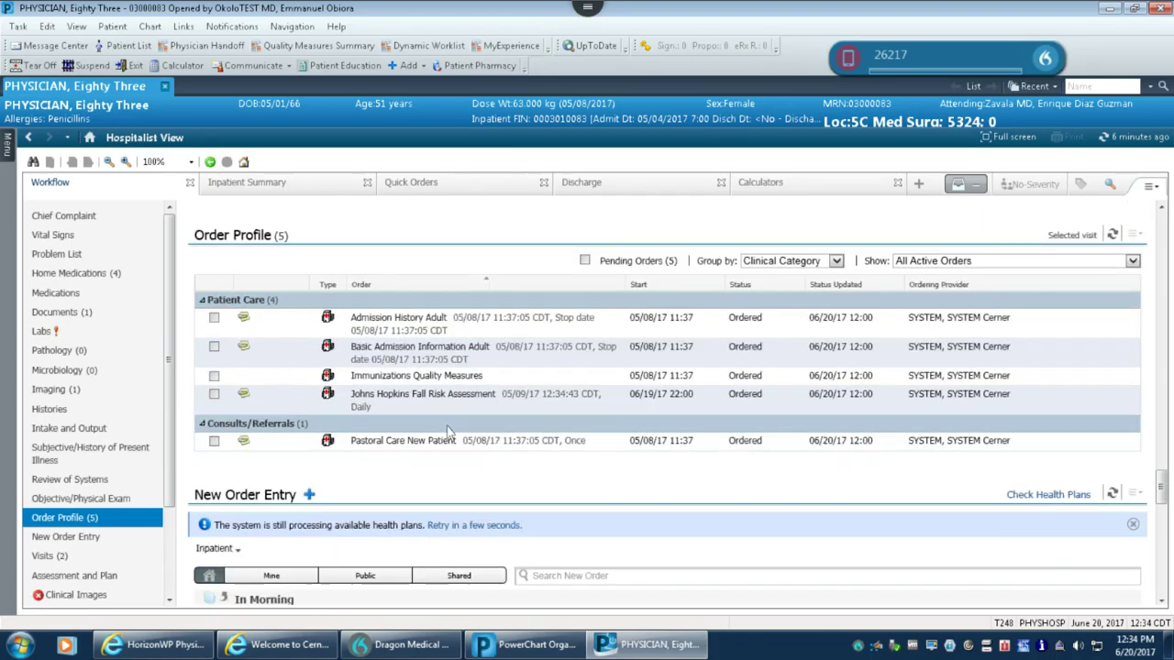
scroll(441, 425, up, 2)
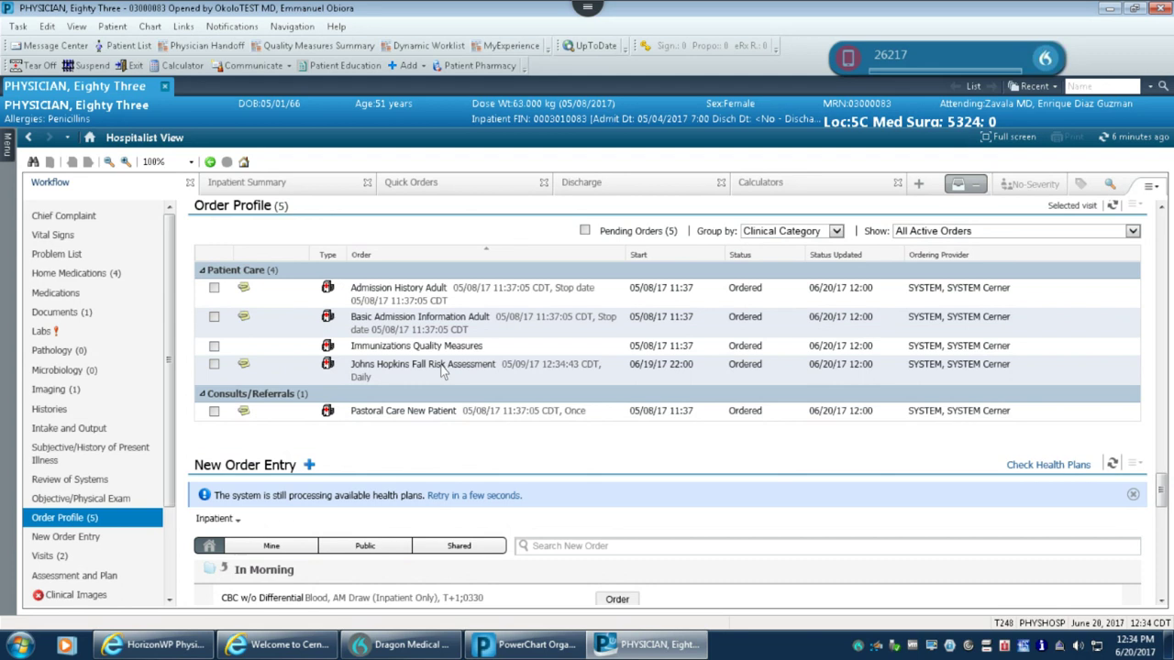
scroll(479, 405, up, 1)
scroll(479, 406, down, 5)
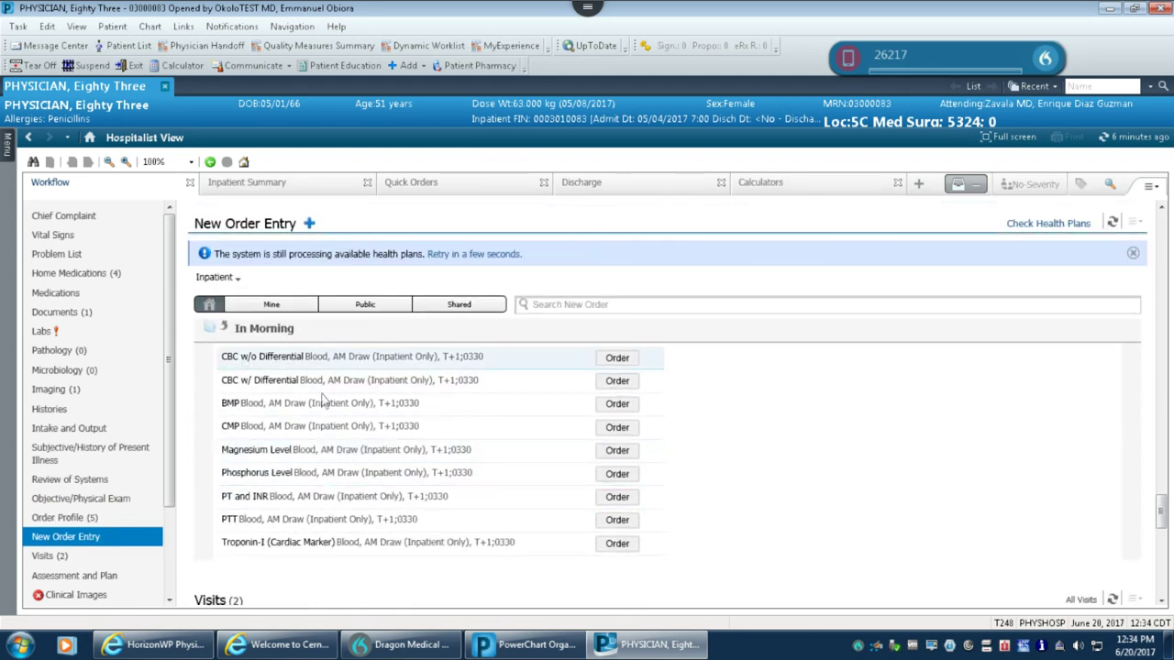
Add CBC w/ Differential, BMP, and PT and INR to the cart and review them for signature
click(618, 383)
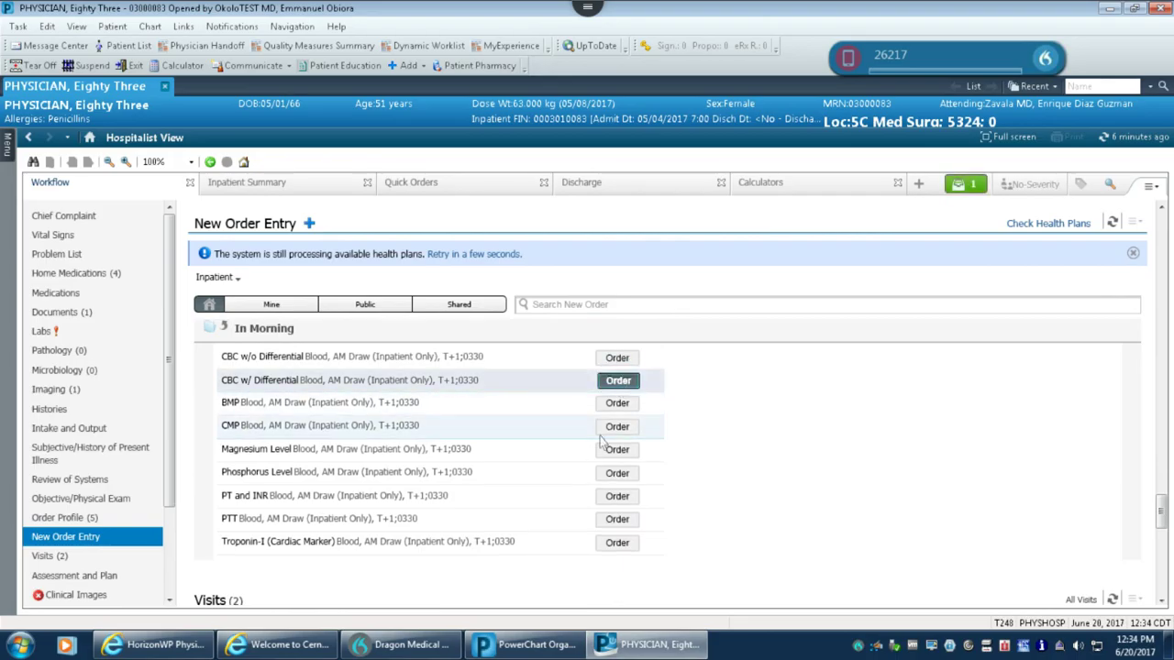
click(617, 403)
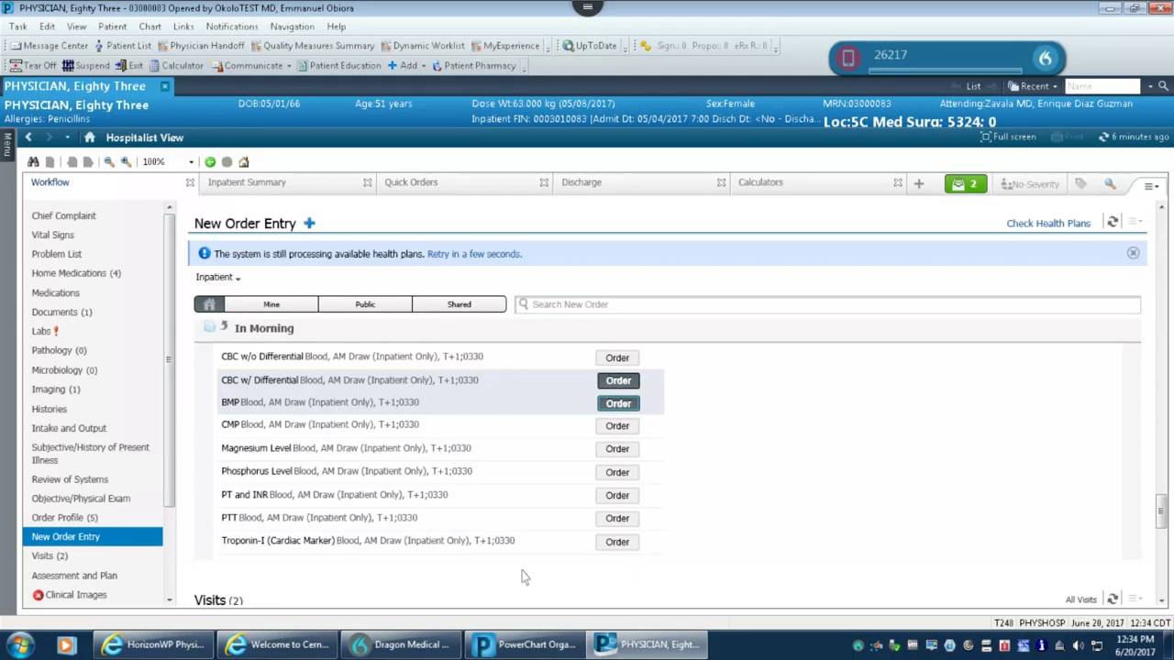
click(618, 495)
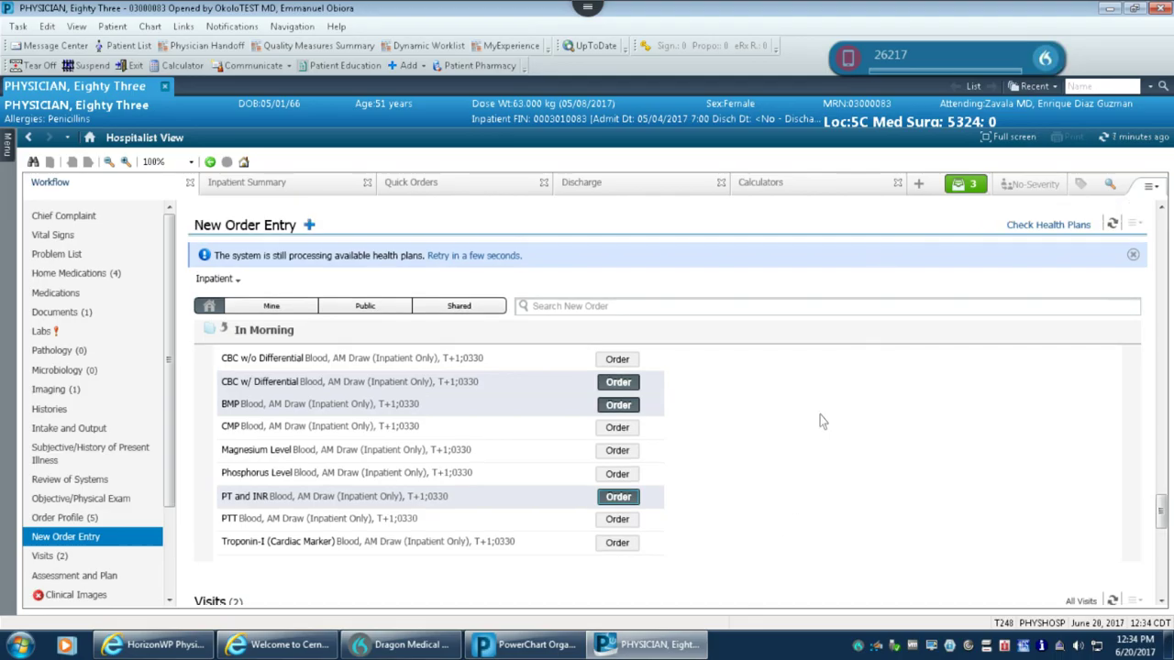
click(954, 187)
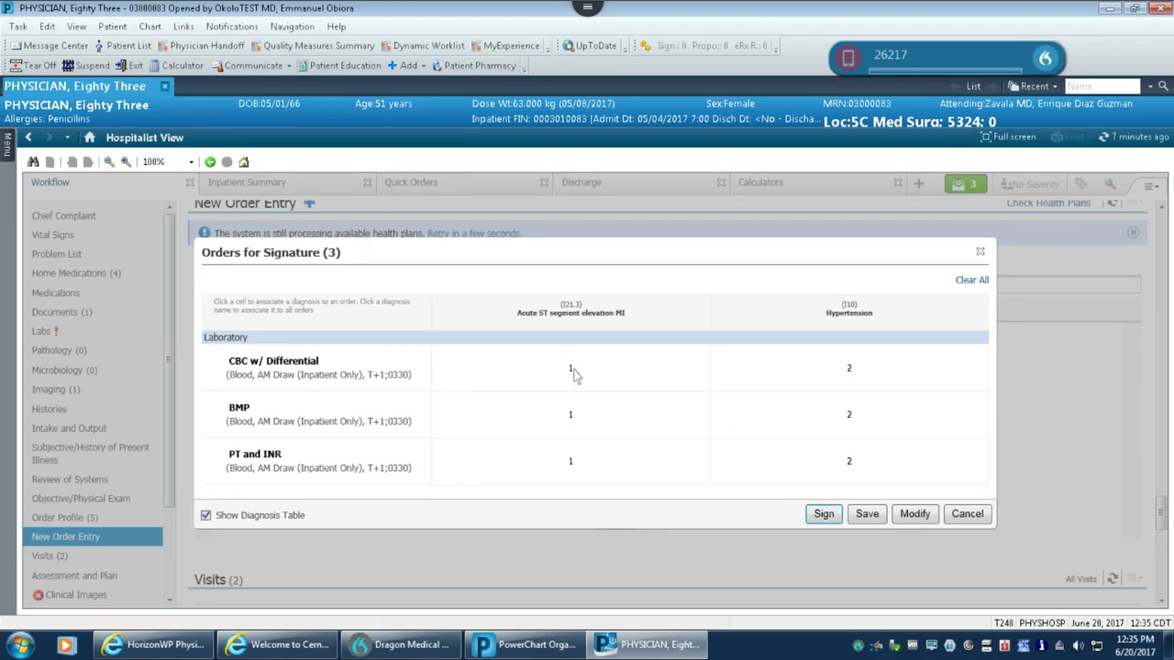
Relink the three lab orders to Hypertension only, sign them, and acknowledge the VTE prophylaxis alert
click(971, 279)
click(833, 422)
click(846, 461)
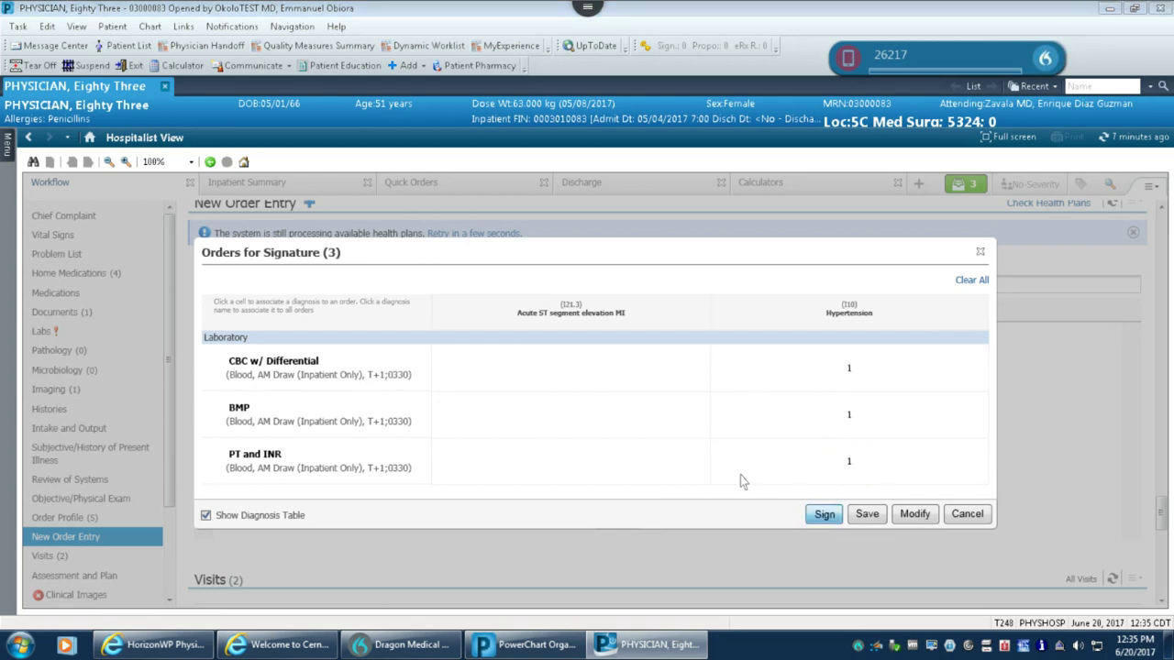
click(835, 515)
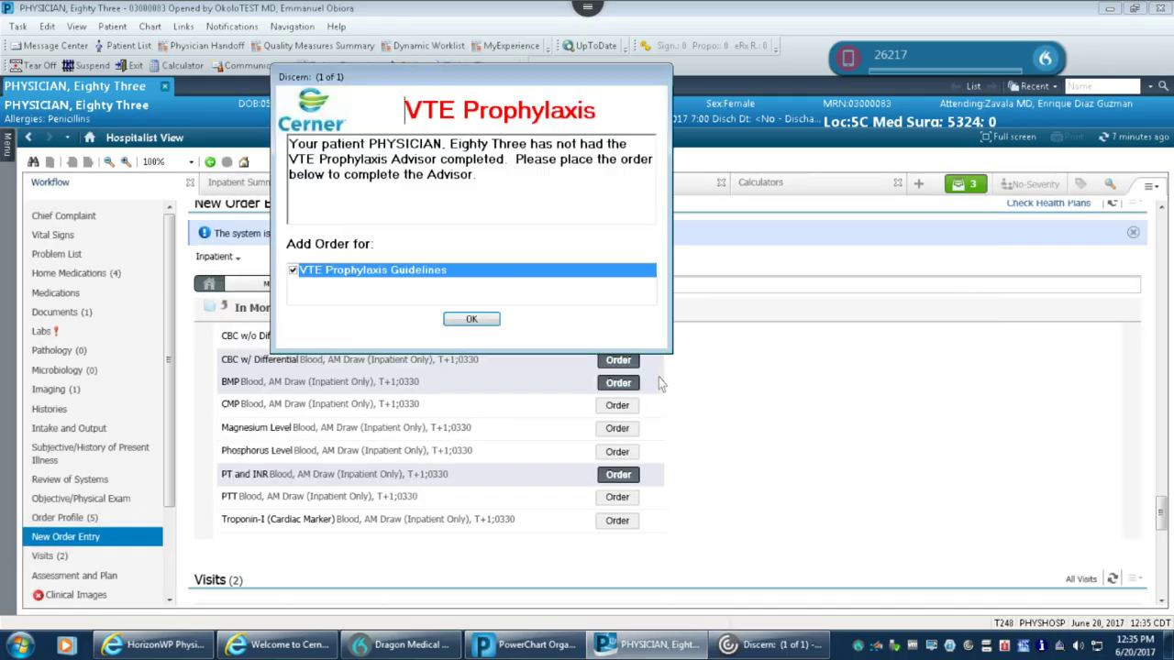
click(292, 272)
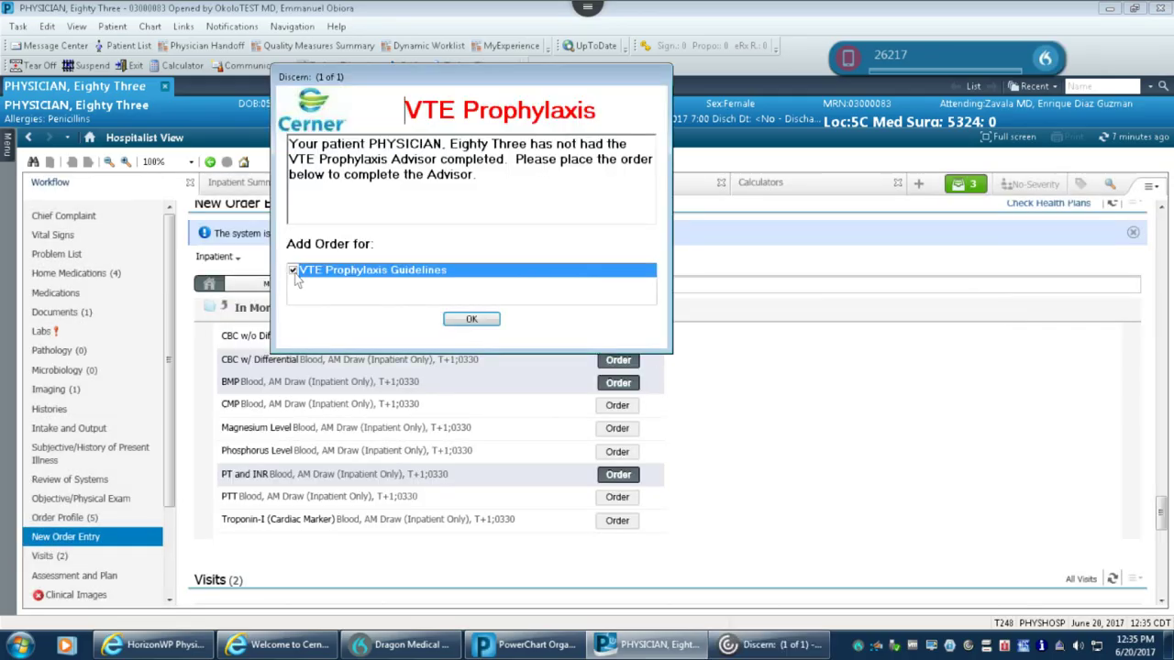
click(472, 322)
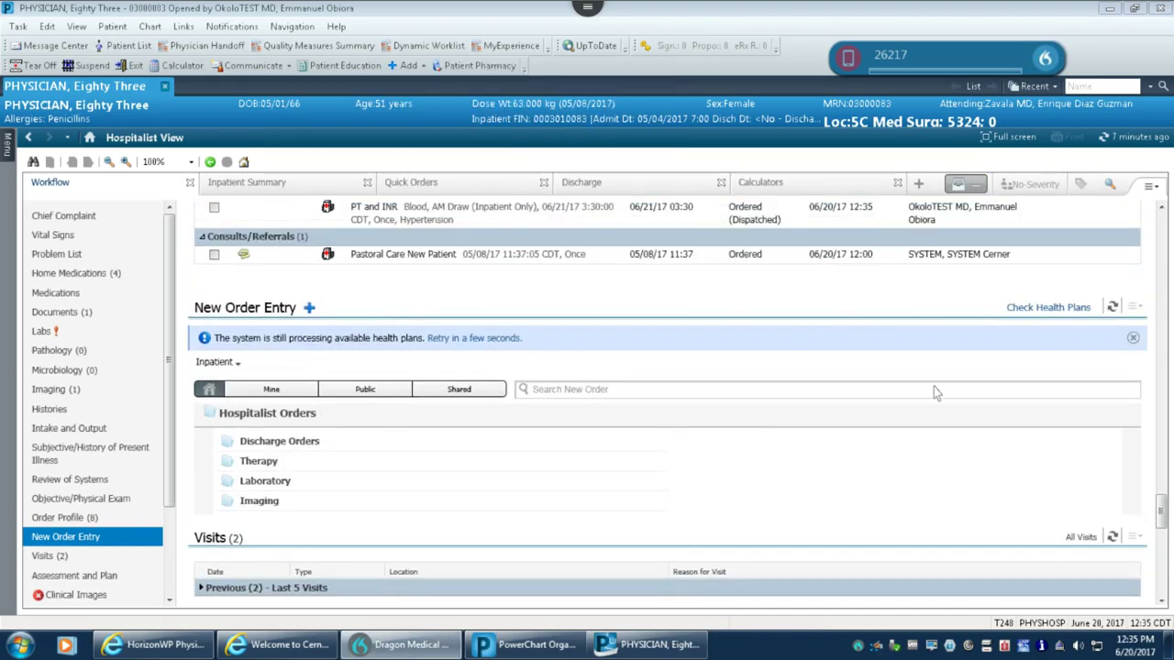
Refresh the health plan availability and Order Profile panels
mouse_move(1161, 507)
mouse_down()
mouse_move(1160, 539)
mouse_move(1160, 506)
mouse_up()
click(1112, 313)
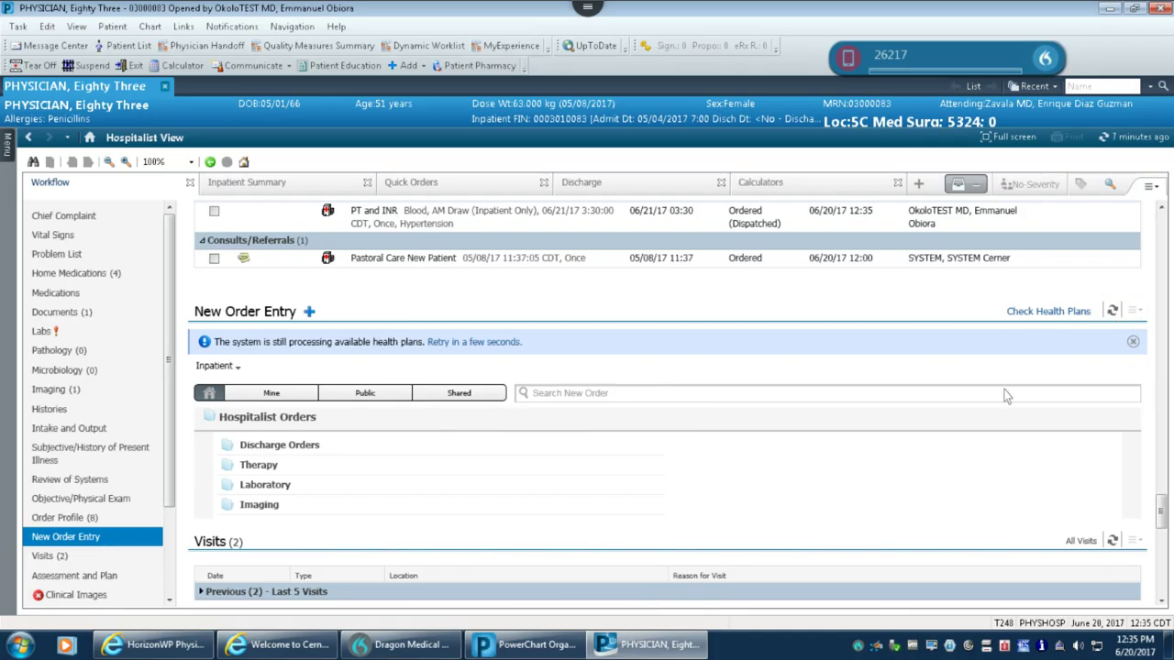
drag(1161, 506, 1147, 546)
click(1112, 343)
Note under Acute ST elevation MI that chest pain persists and cardiology is considering repeat catheterization
click(229, 317)
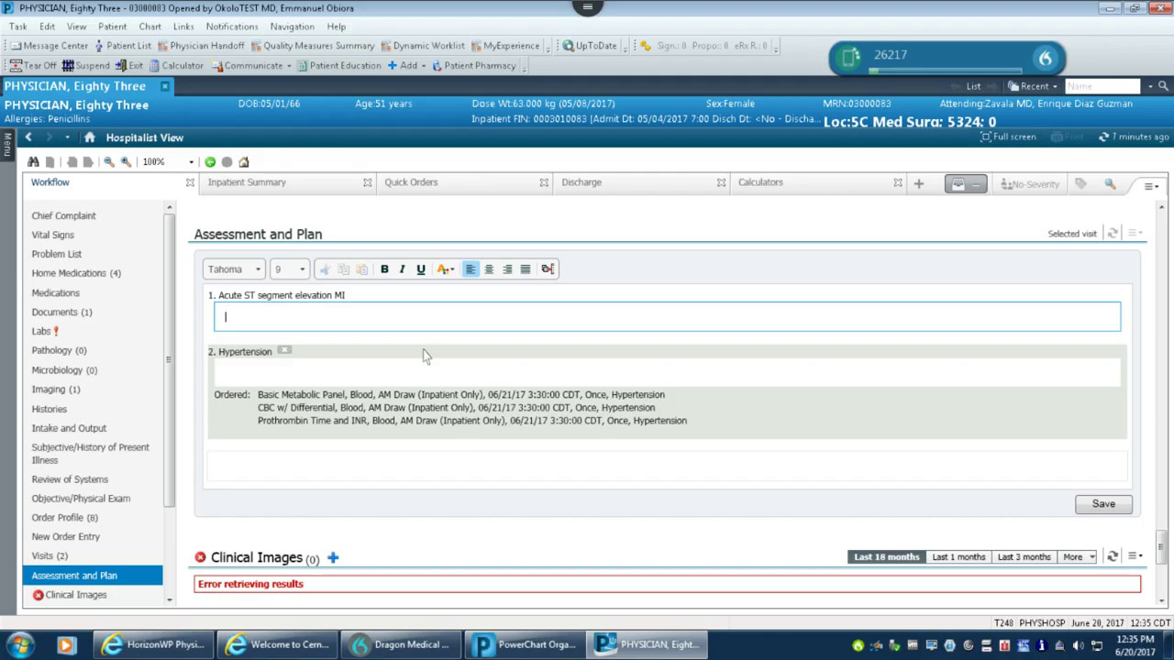
text(Patient is still having some chest pain. )
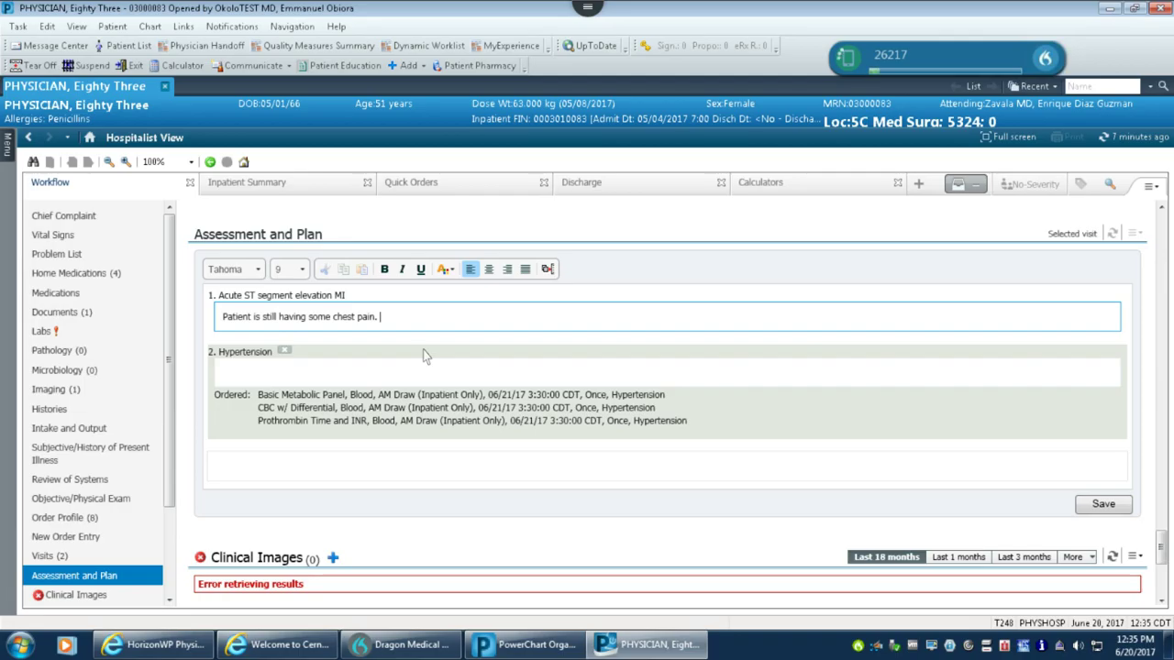
text(Cardiology is still the case)
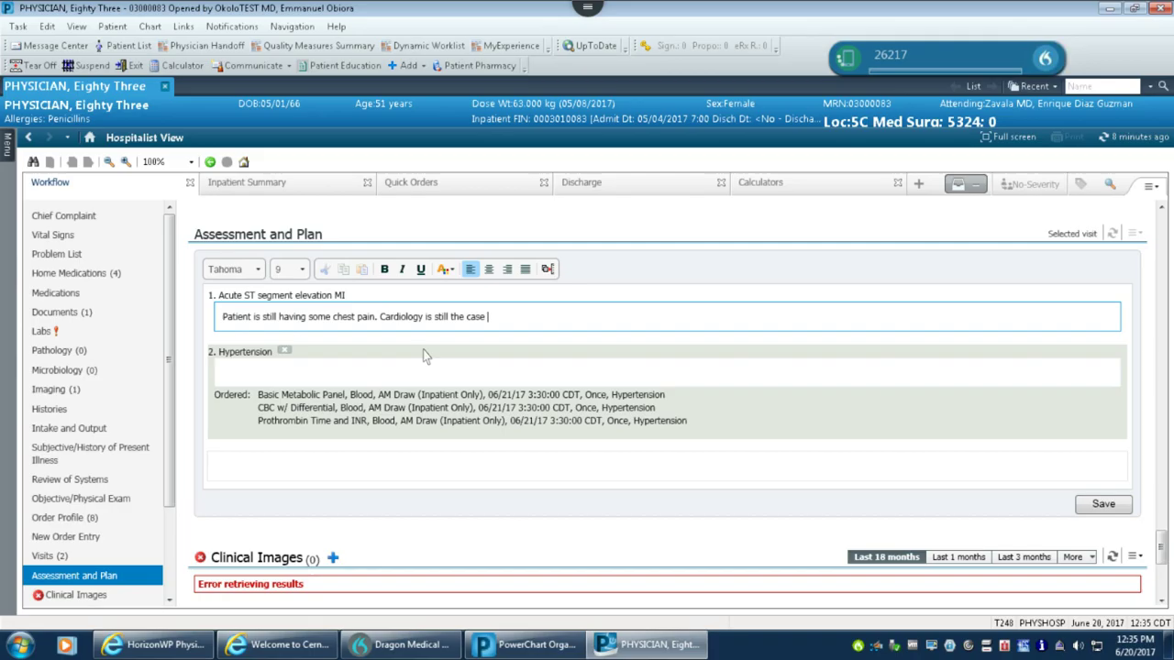
text(and is considering further options including a repeat cardiac catheterization. )
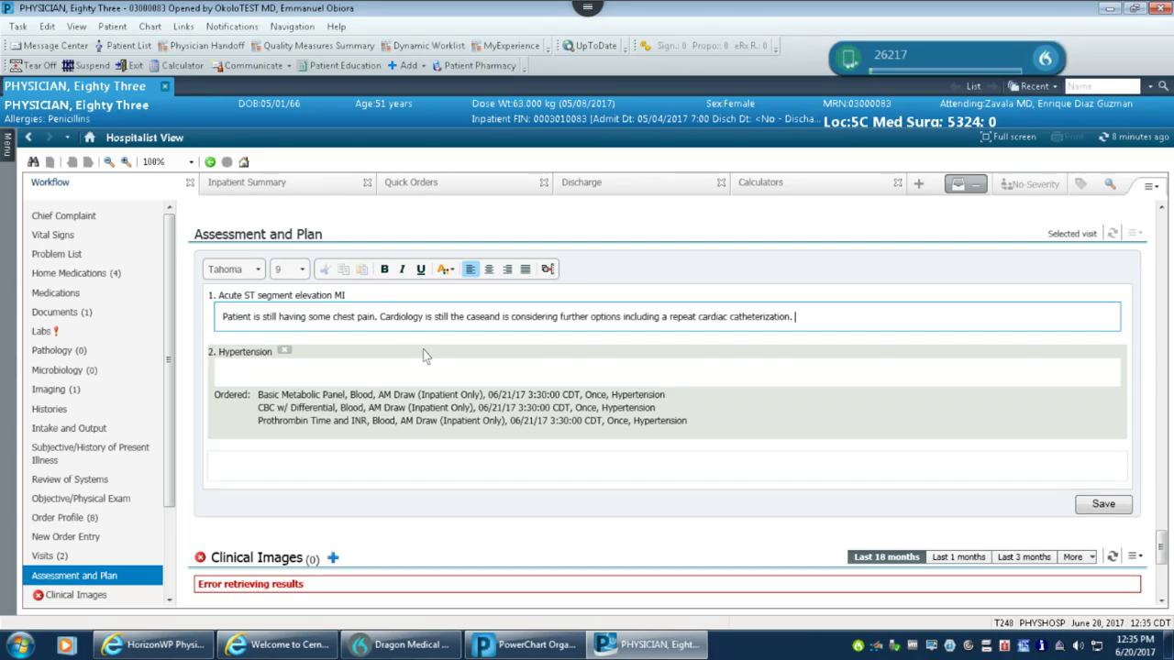
text(She will continue with Plavix)
key(BackSpace)
text(.)
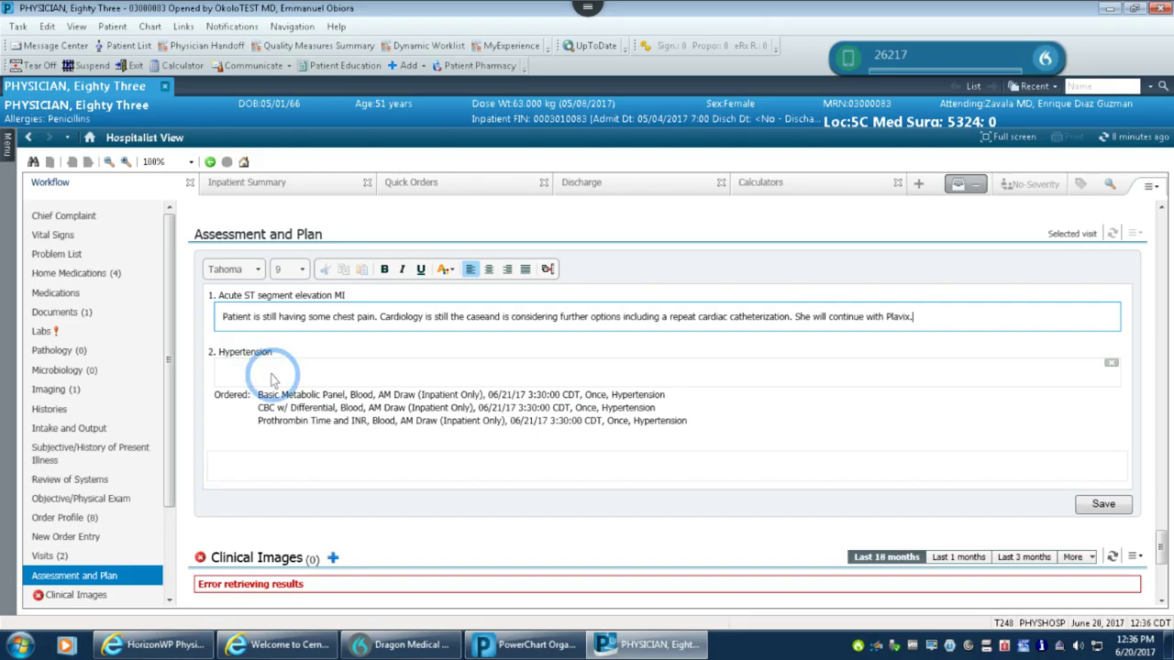
Write the Hypertension plan: check CBC, BMP in the morning; continue lisinopril 10 mg daily
click(272, 376)
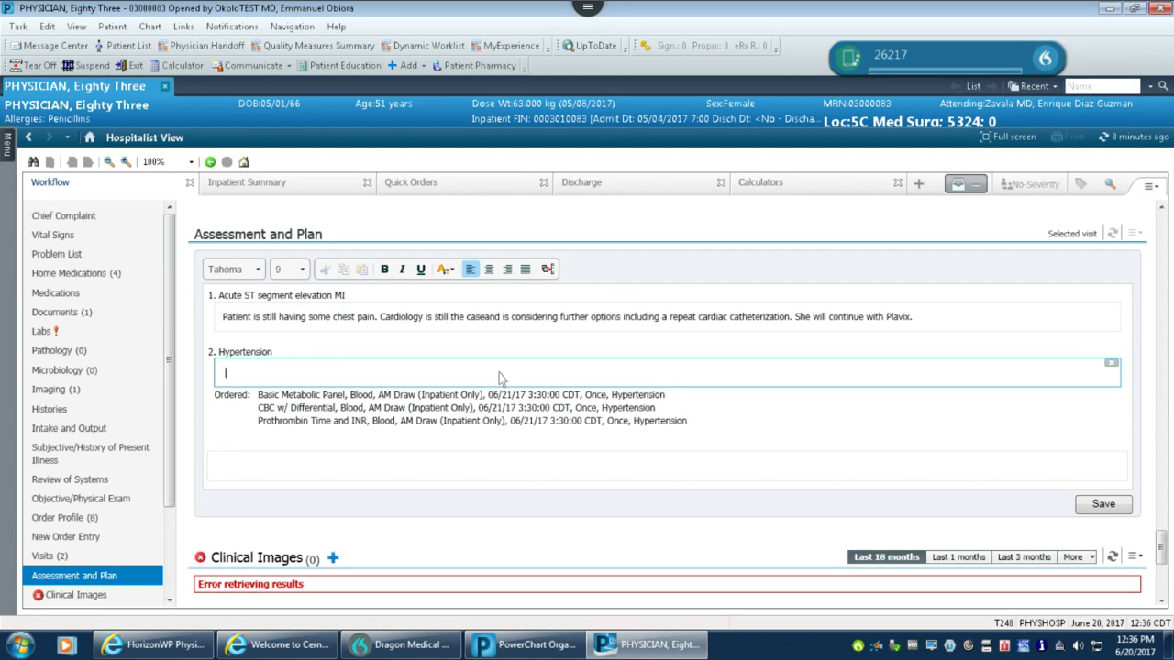
text(Check CBC, BMP )
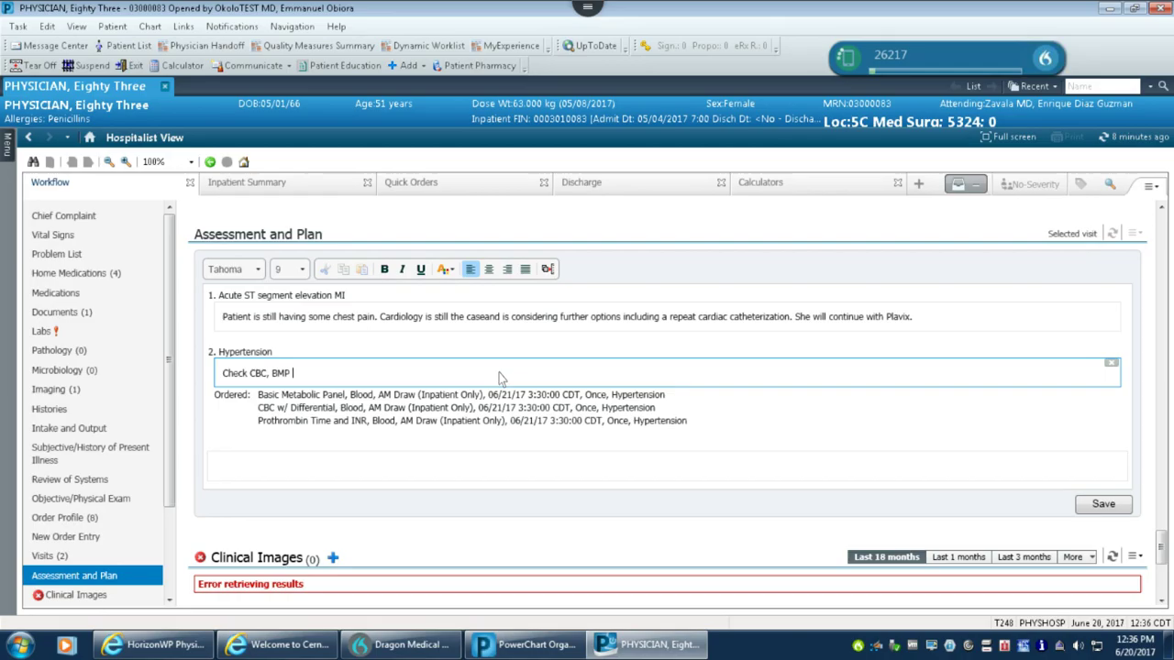
text(in the morning.  Consider)
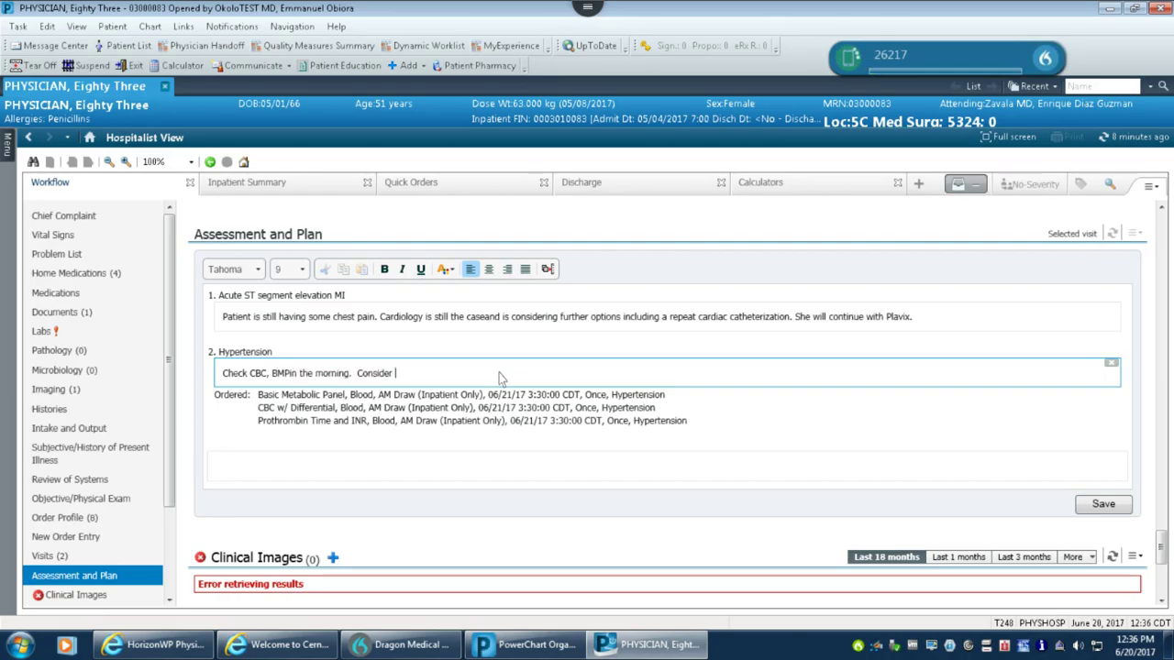
key(BackSpace)
key(BackSpace)
key(BackSpace)
key(BackSpace)
key(BackSpace)
key(BackSpace)
key(BackSpace)
key(BackSpace)
key(BackSpace)
key(BackSpace)
key(BackSpace)
key(BackSpace)
key(BackSpace)
key(BackSpace)
key(BackSpace)
key(BackSpace)
key(BackSpace)
key(BackSpace)
key(BackSpace)
key(BackSpace)
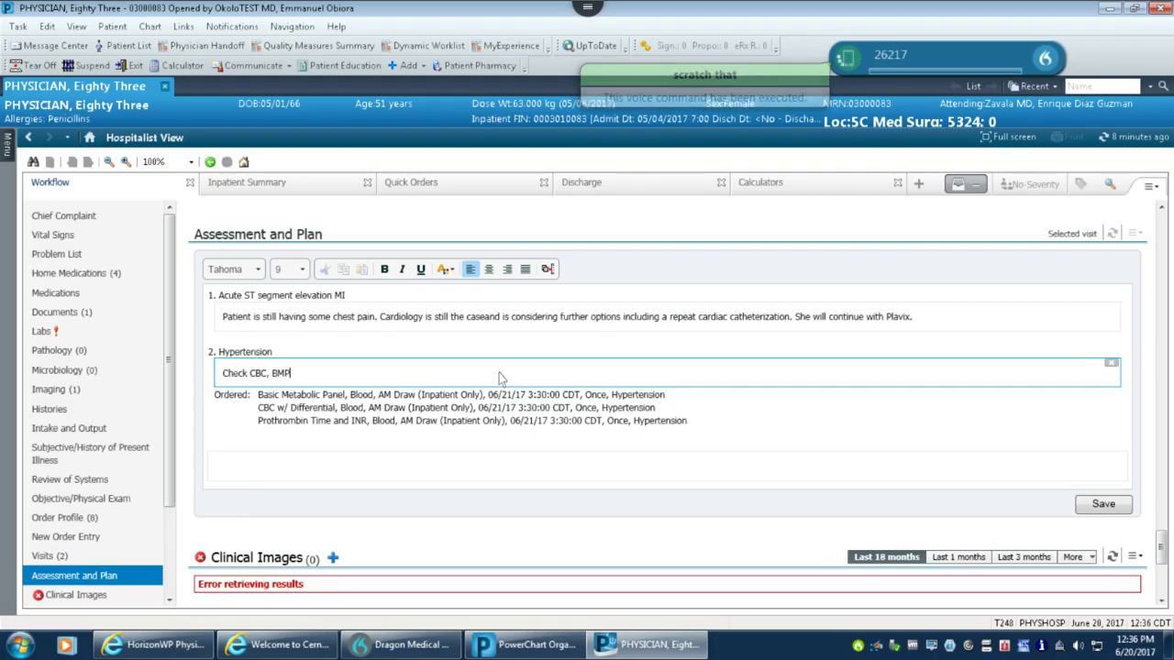
text(in the morning.)
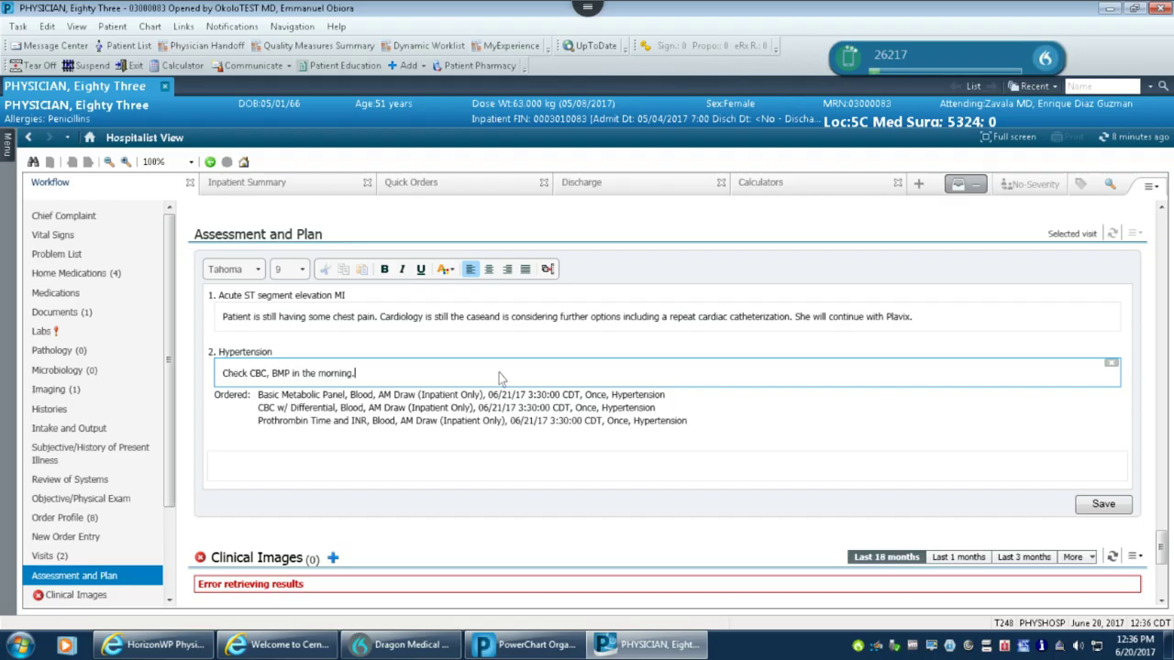
text(  Continue lisinopril 10 mg daily.)
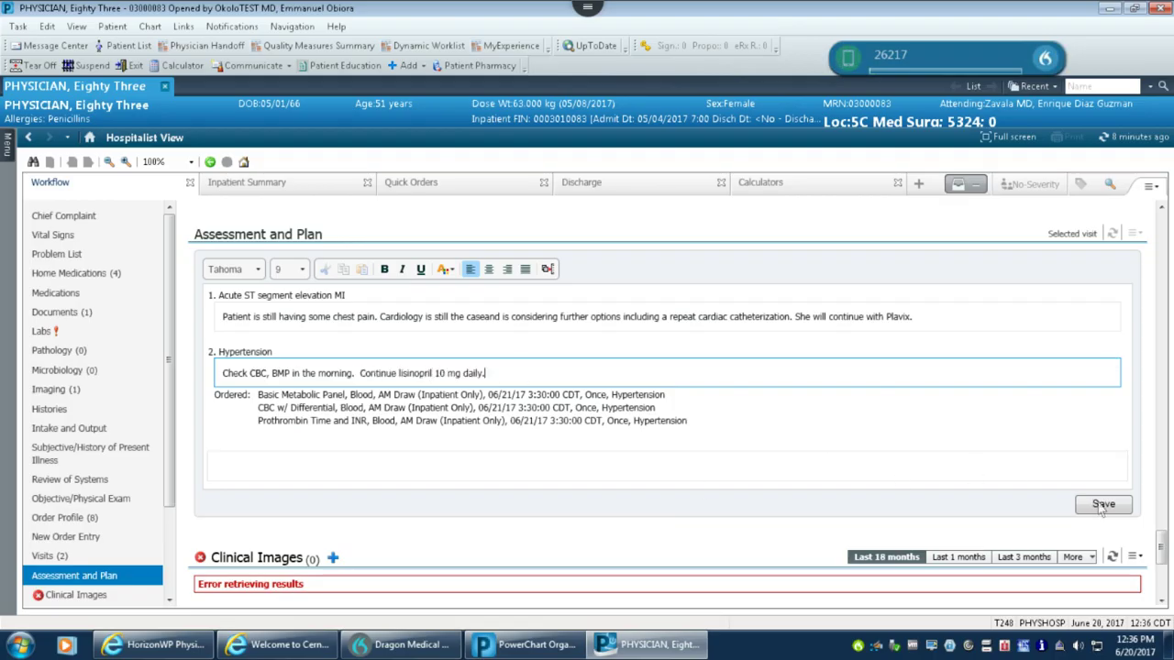
Save the assessment and plan and create a Progress Note from the workflow
click(1103, 505)
scroll(867, 367, down, 3)
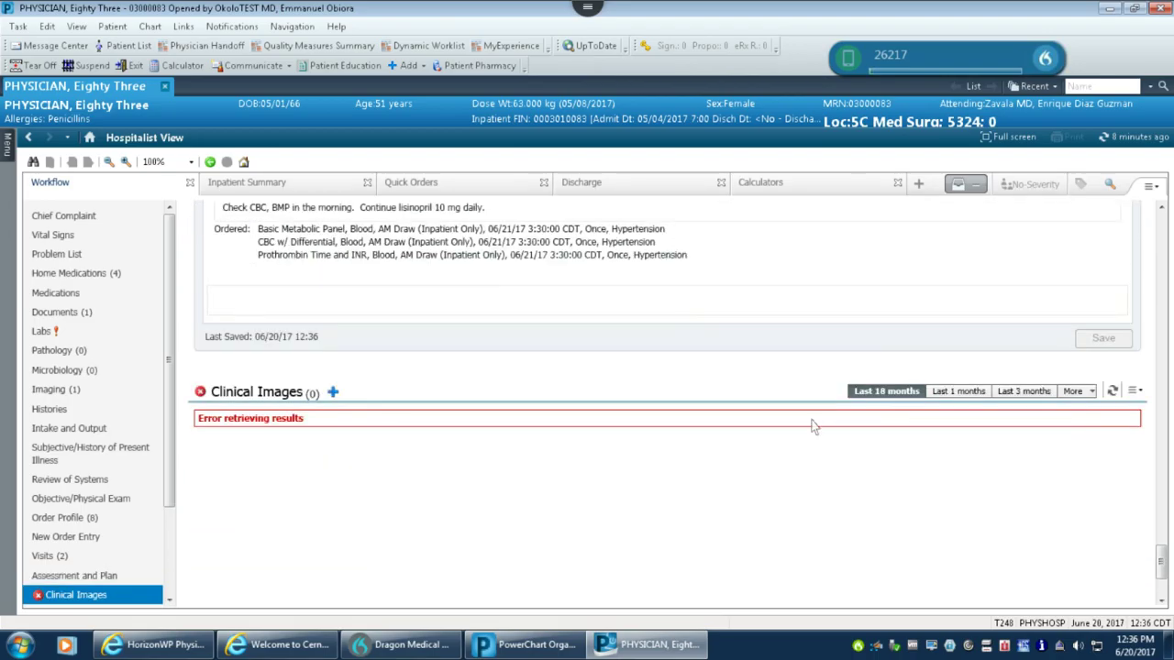
scroll(814, 422, down, 2)
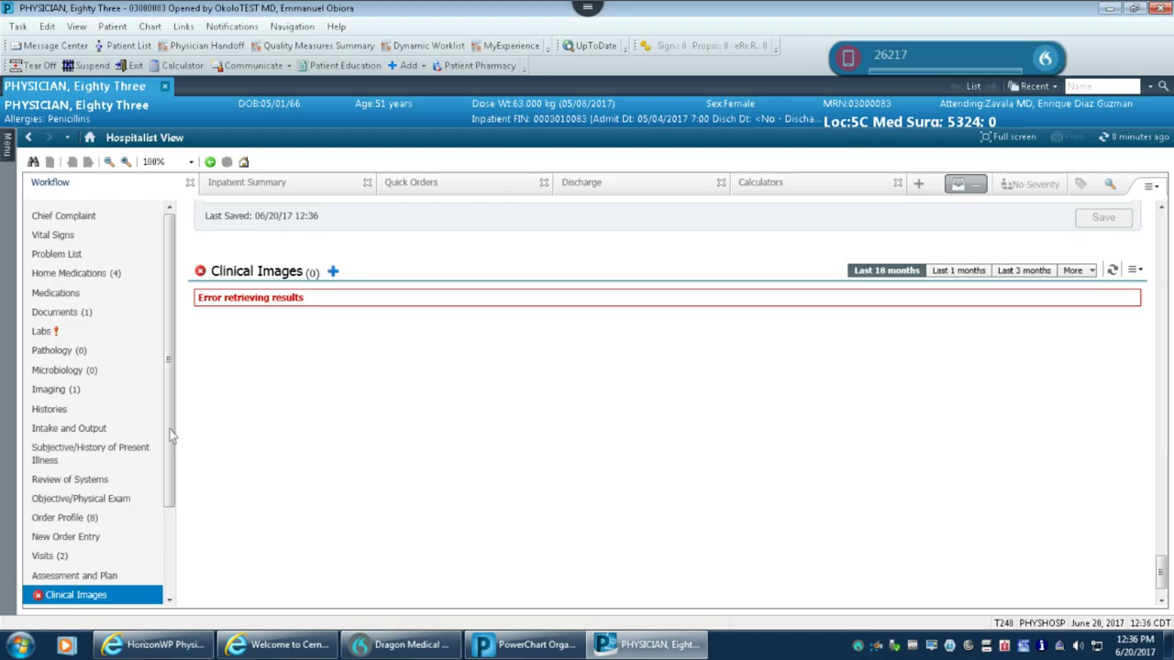
drag(174, 454, 177, 594)
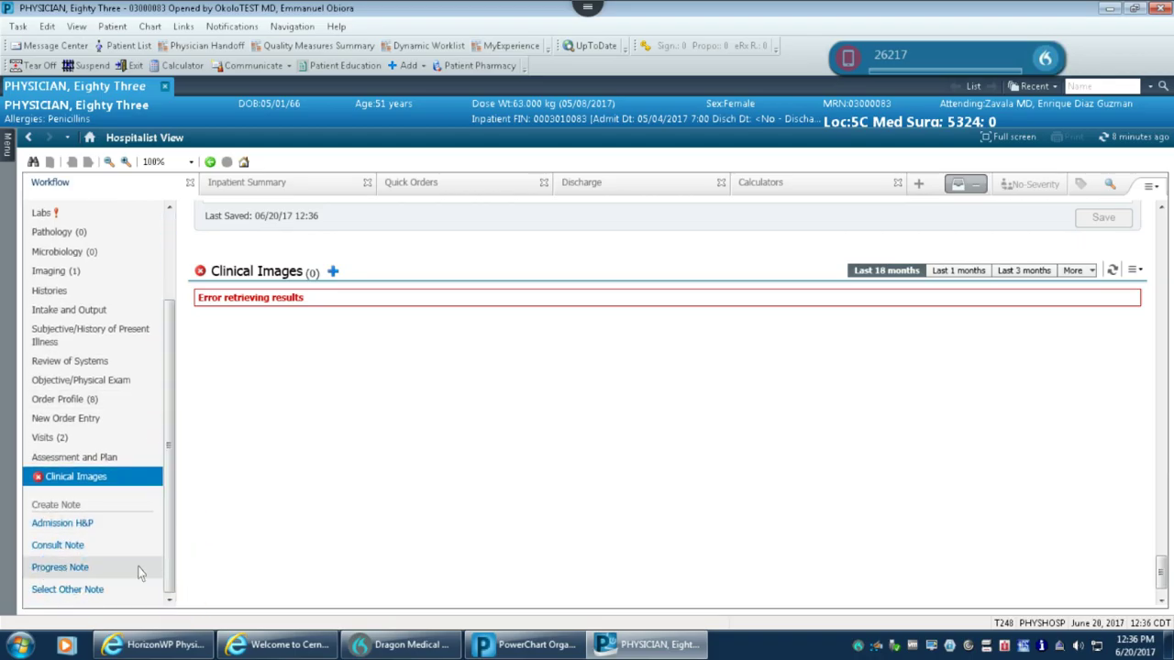
click(63, 570)
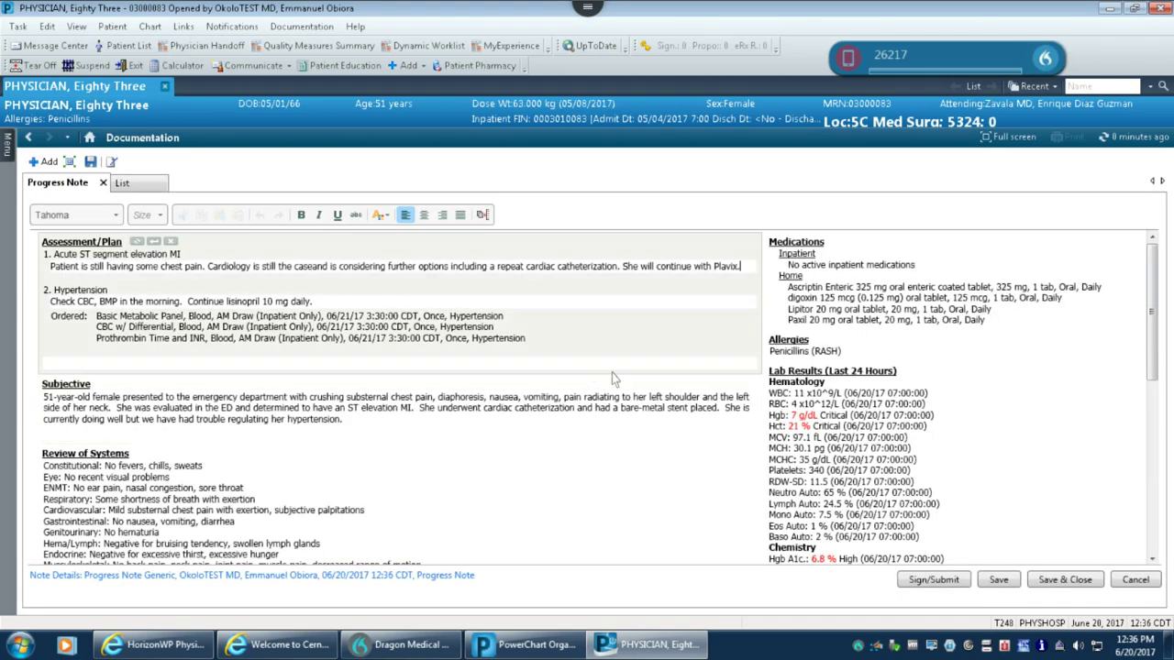
Remove the Intake and Output section from the progress note draft
scroll(535, 305, down, 4)
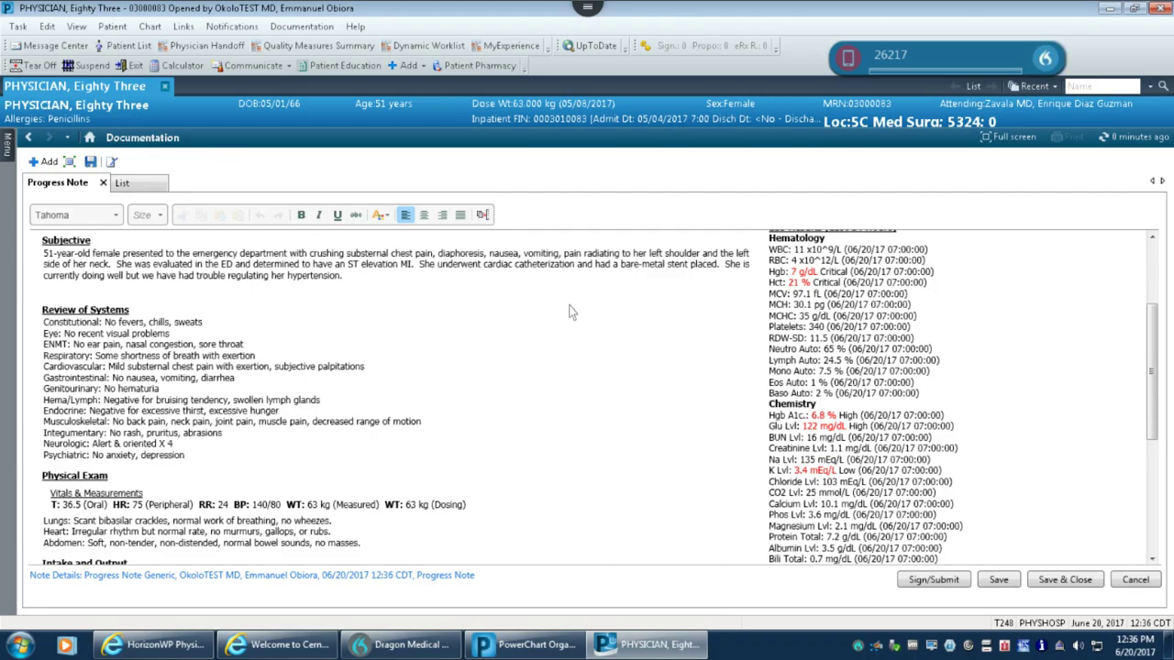
scroll(559, 310, up, 4)
scroll(569, 313, down, 3)
scroll(550, 312, up, 3)
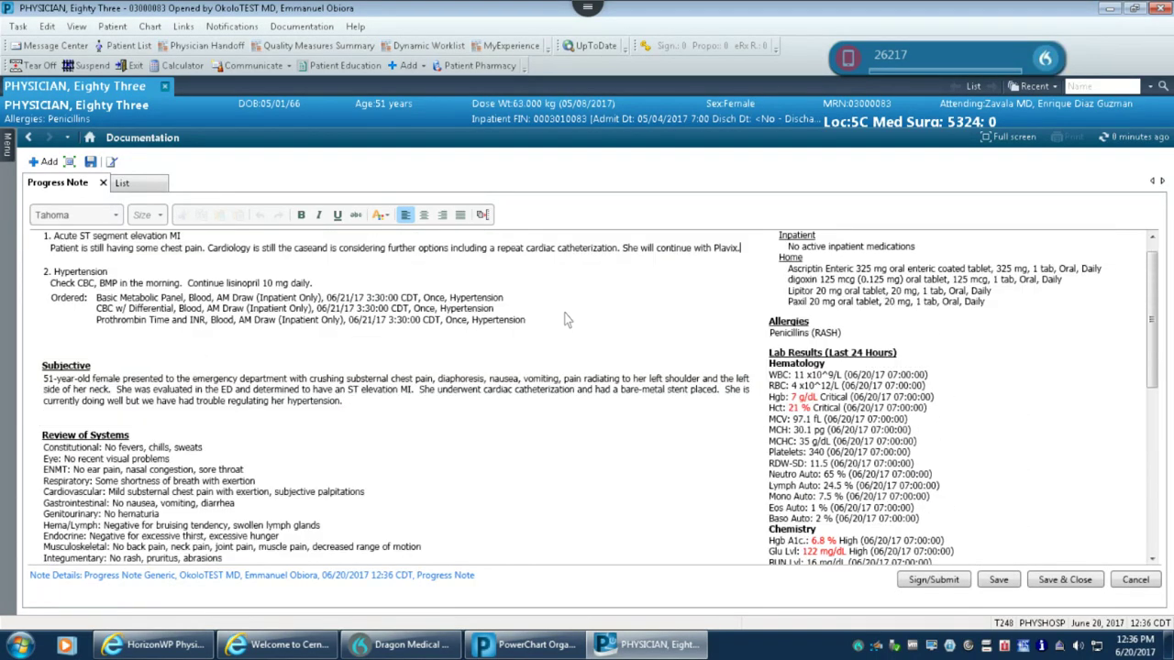
scroll(545, 310, down, 1)
scroll(541, 308, down, 2)
scroll(538, 313, up, 3)
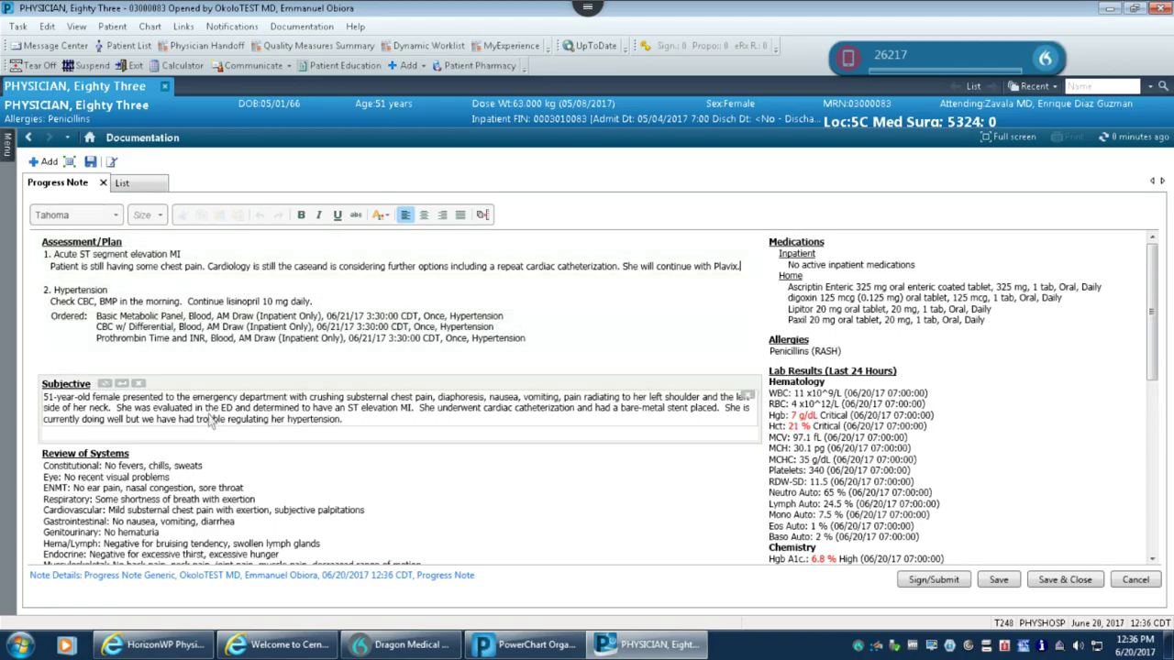
scroll(218, 429, down, 3)
scroll(222, 433, down, 5)
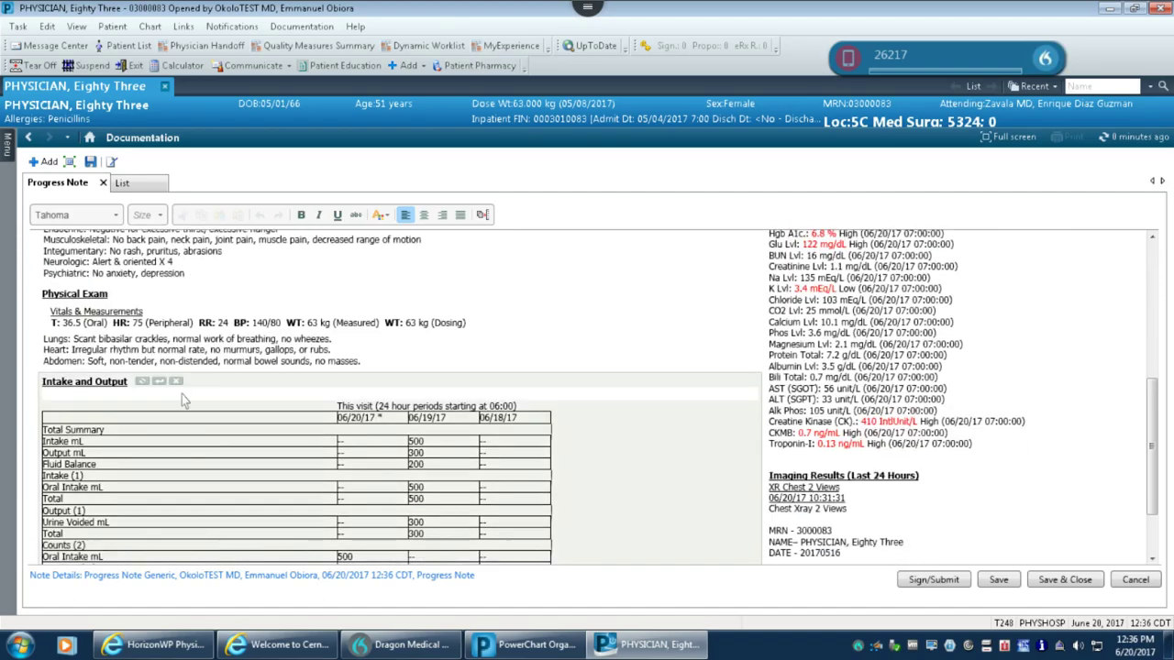
click(175, 381)
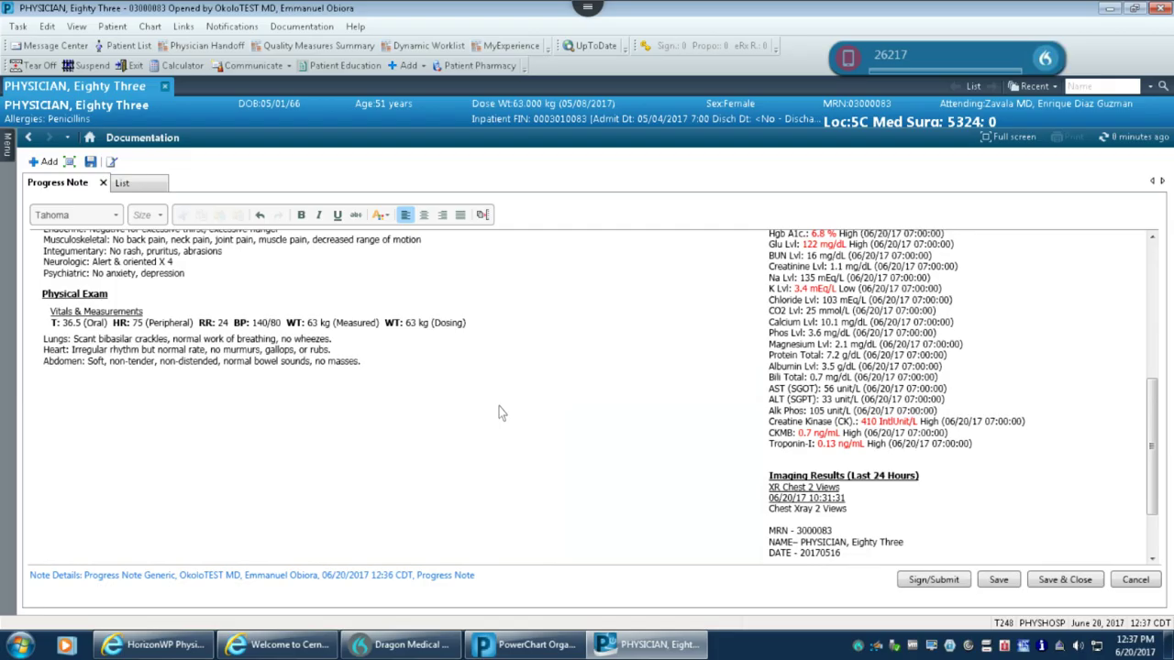
scroll(500, 413, up, 1)
scroll(500, 417, down, 3)
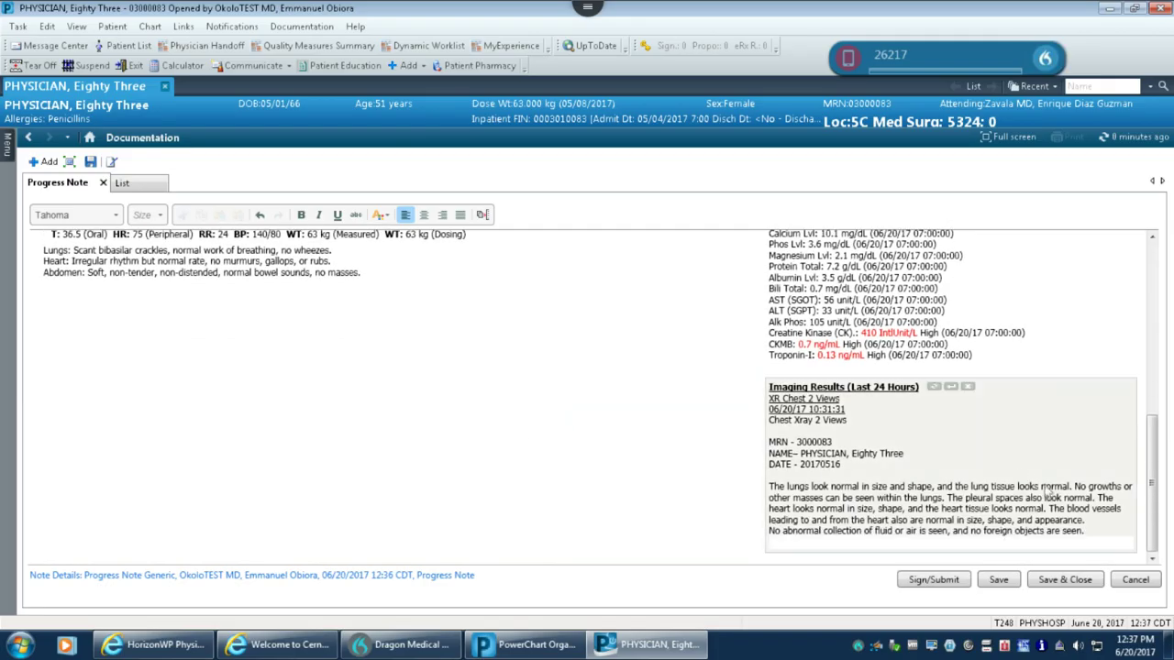
scroll(966, 450, up, 10)
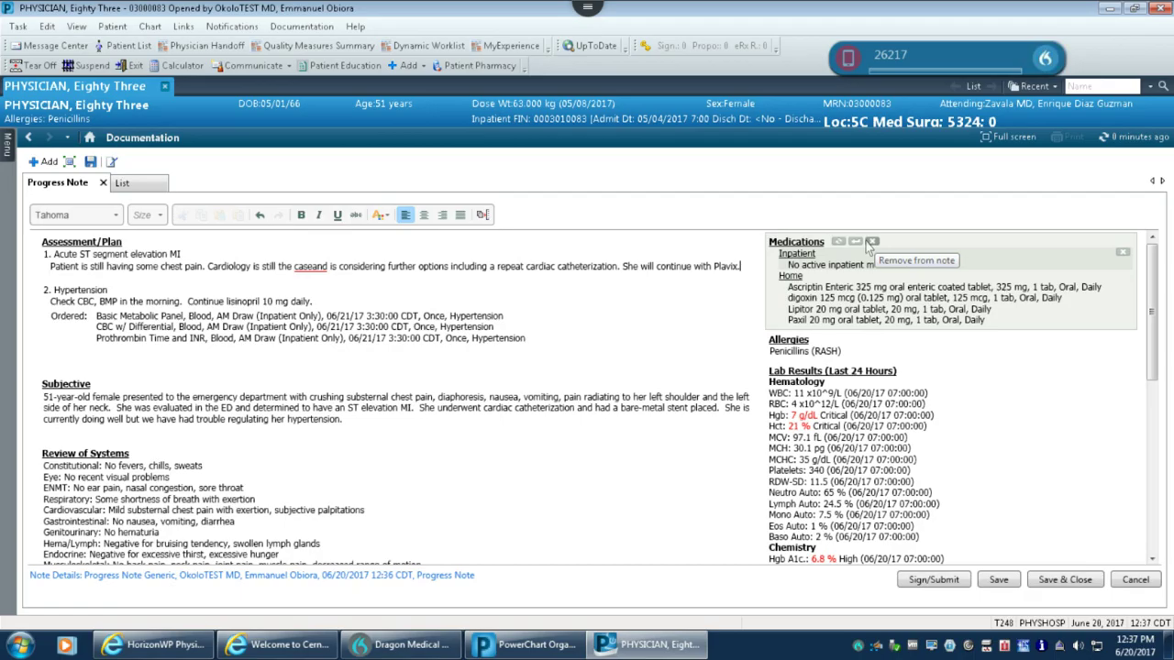
scroll(580, 309, down, 2)
scroll(580, 308, down, 8)
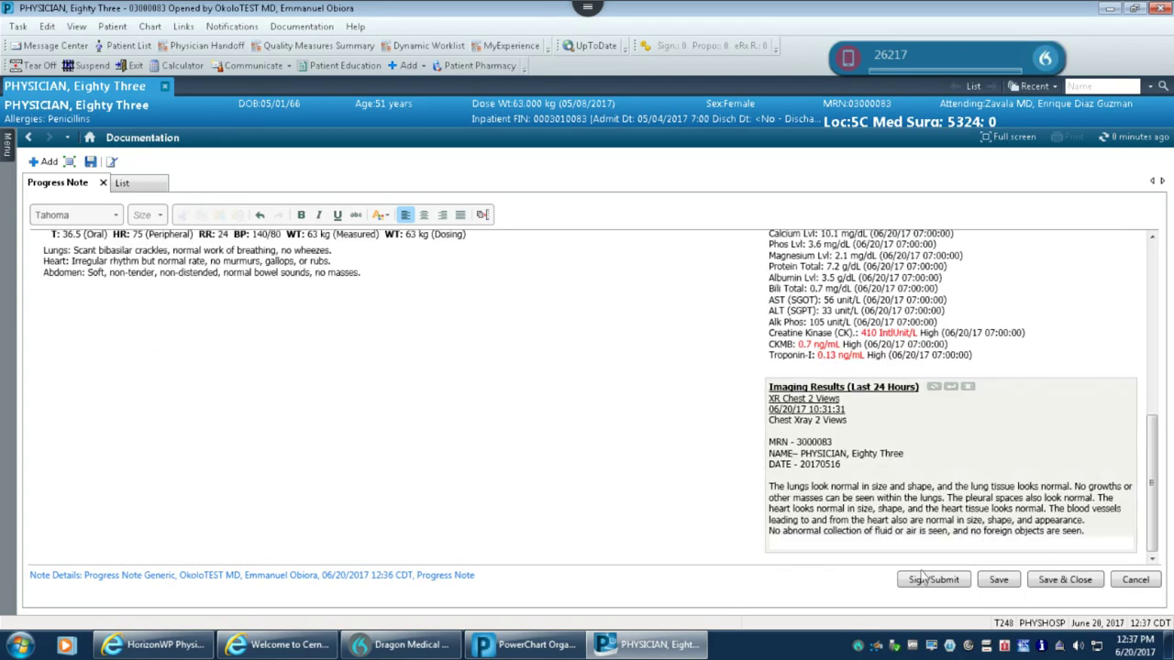
Sign the progress note and switch to the Orders page showing the three AM-draw labs
click(931, 582)
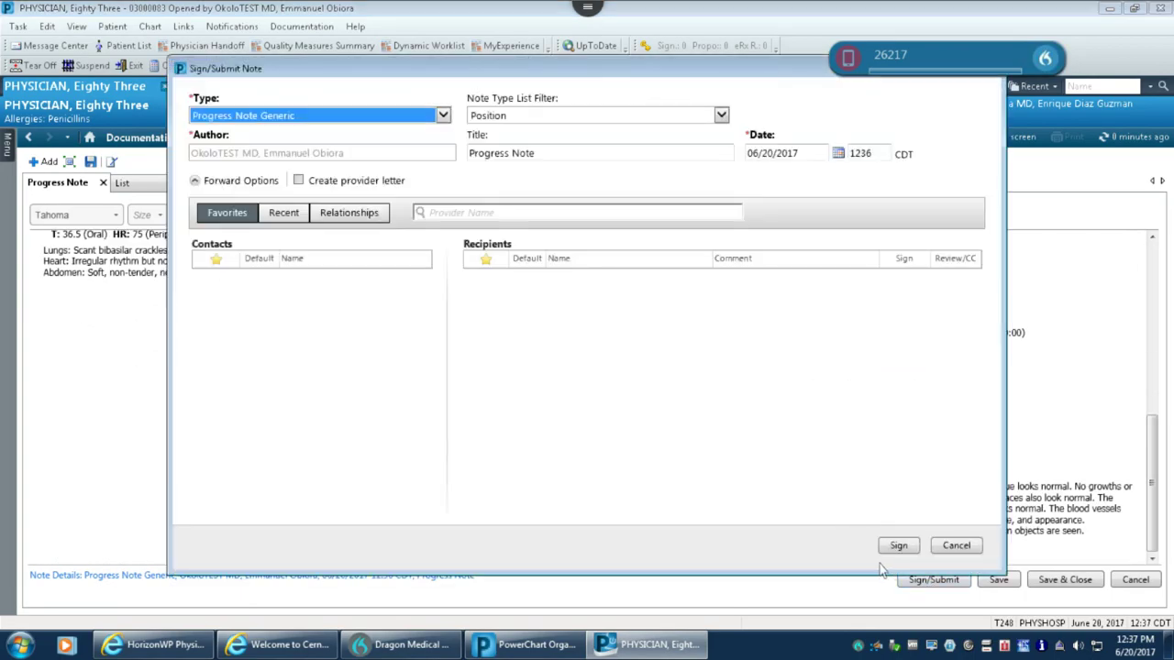
click(898, 545)
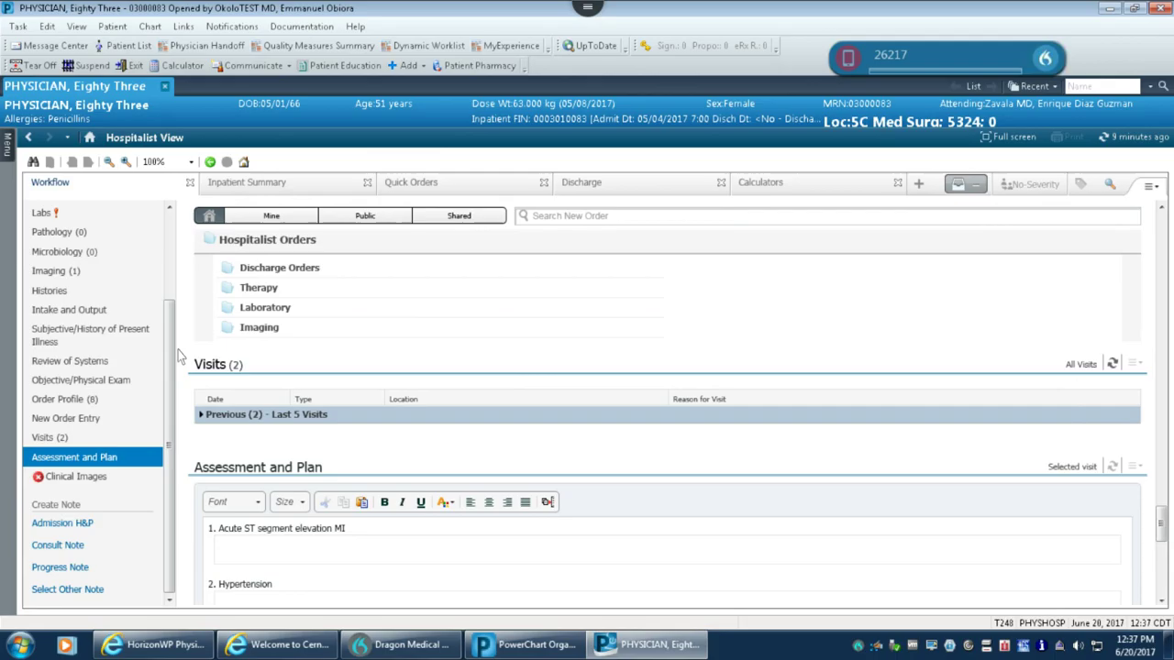
drag(167, 365, 181, 317)
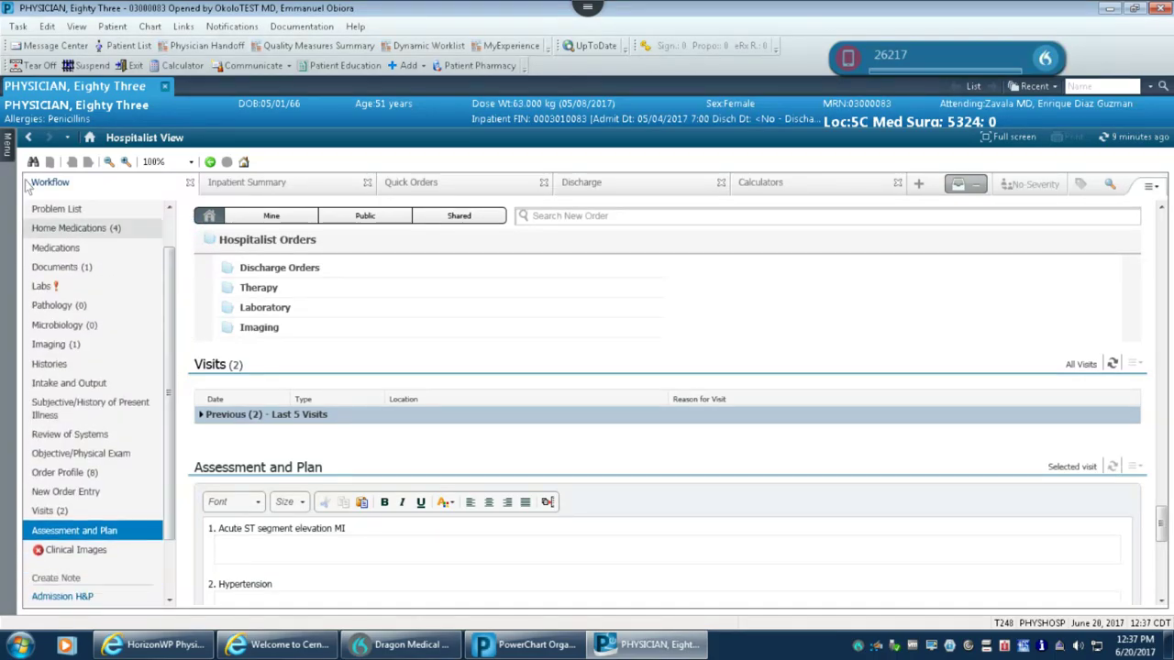
click(8, 147)
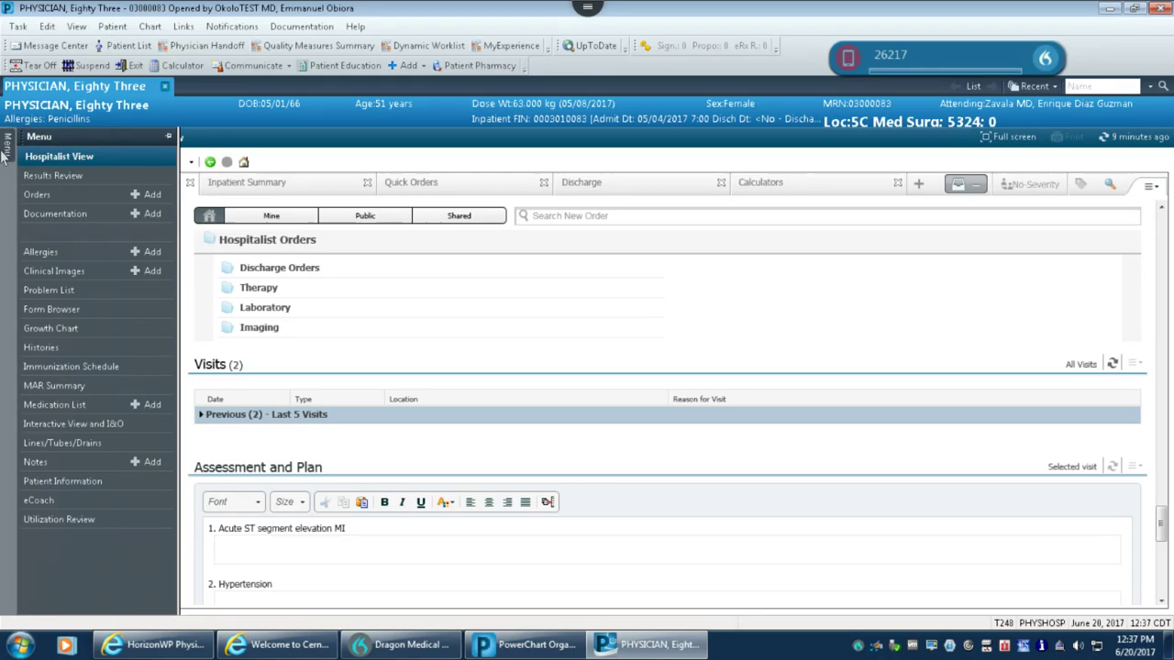
click(39, 195)
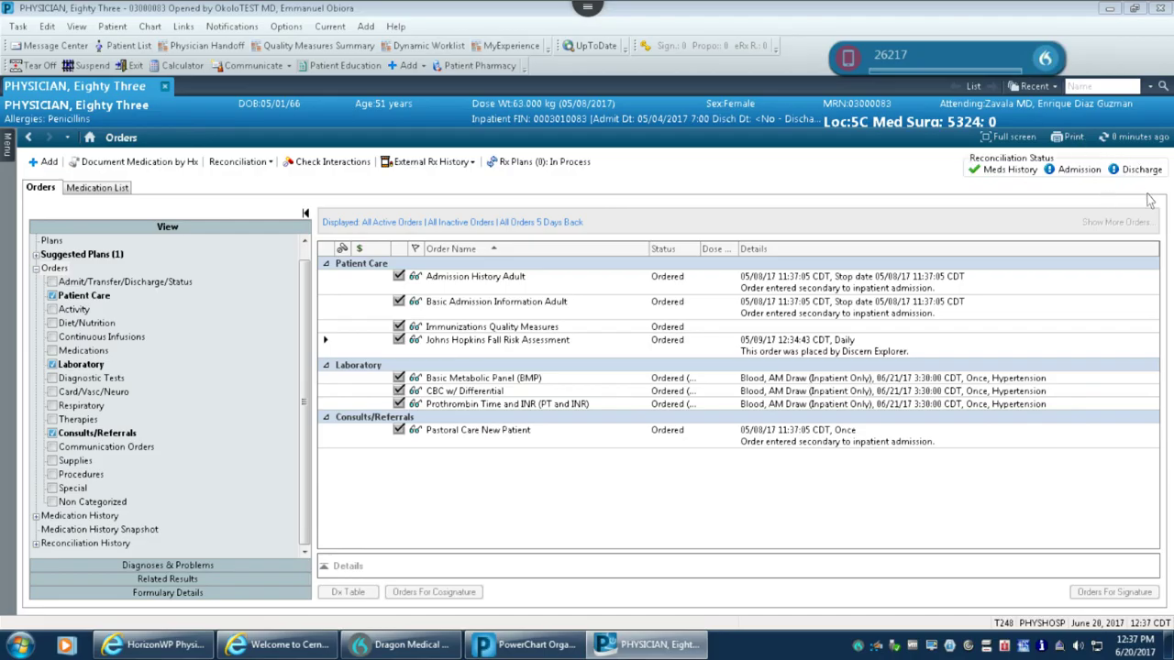
click(1138, 137)
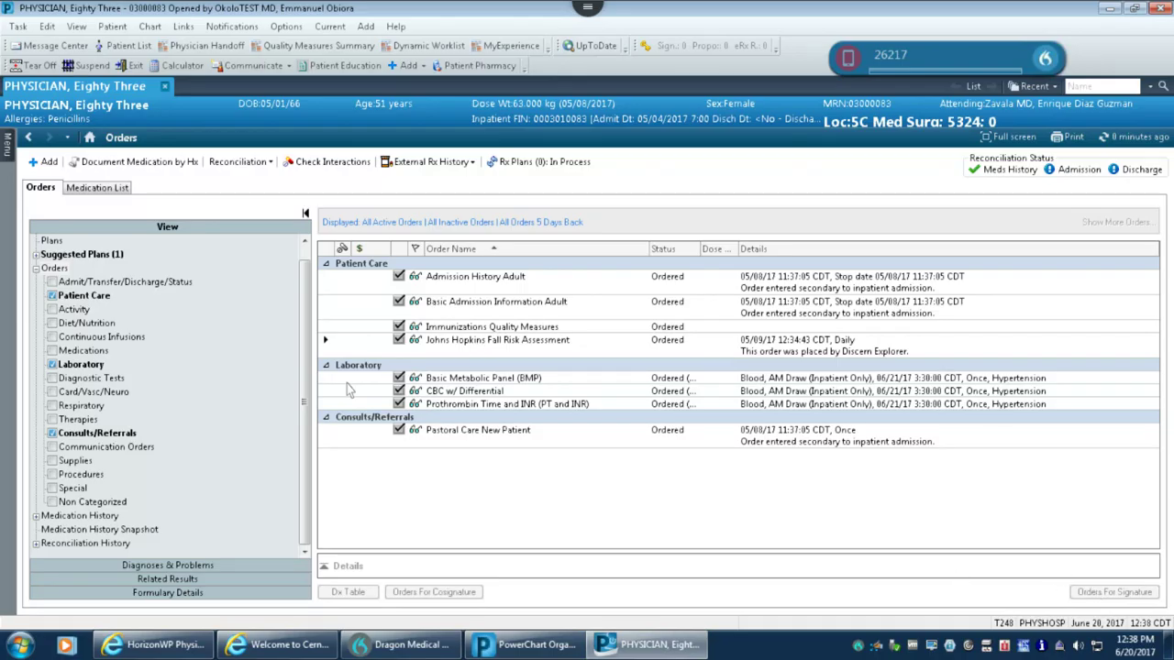
click(310, 372)
drag(311, 371, 353, 335)
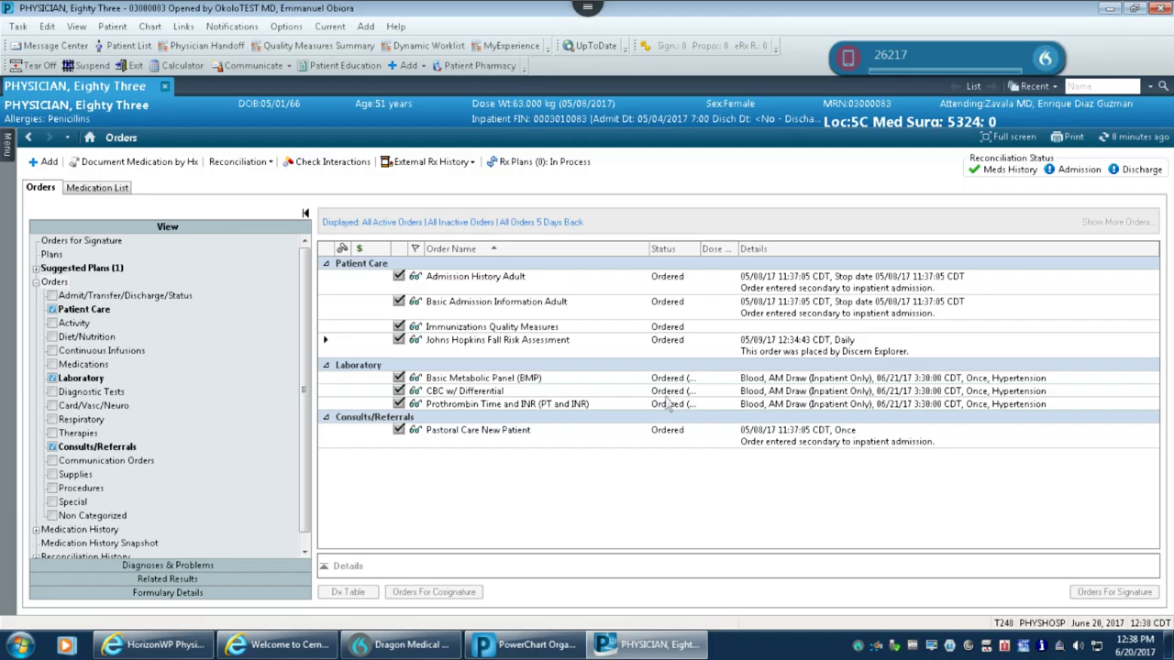
mouse_move(486, 314)
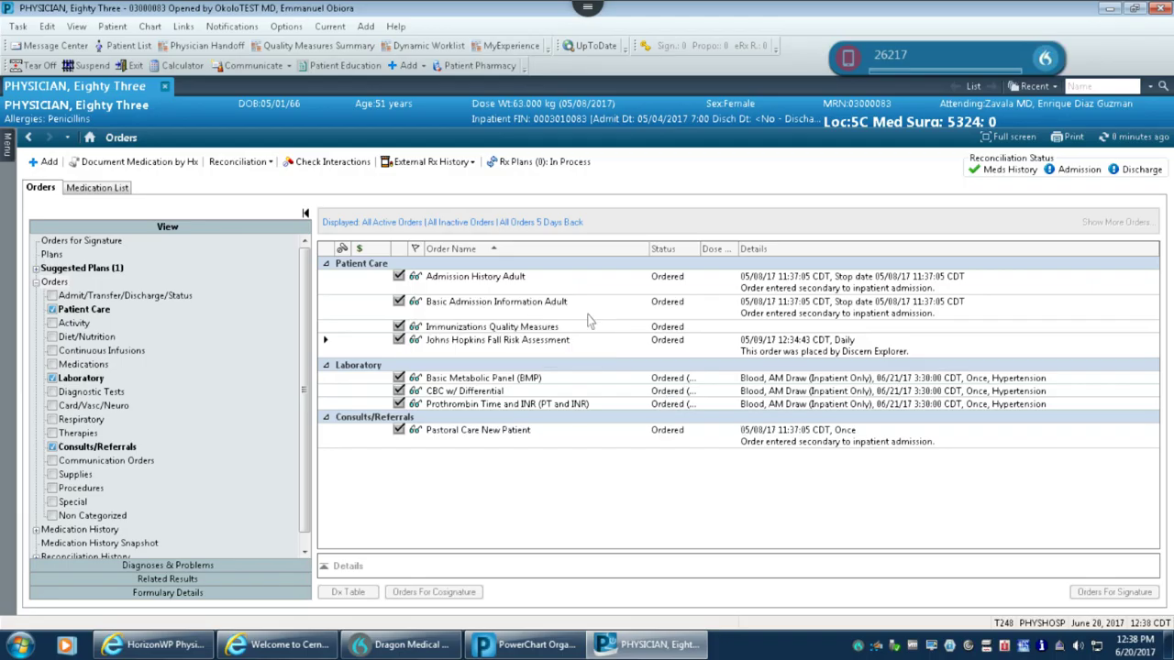